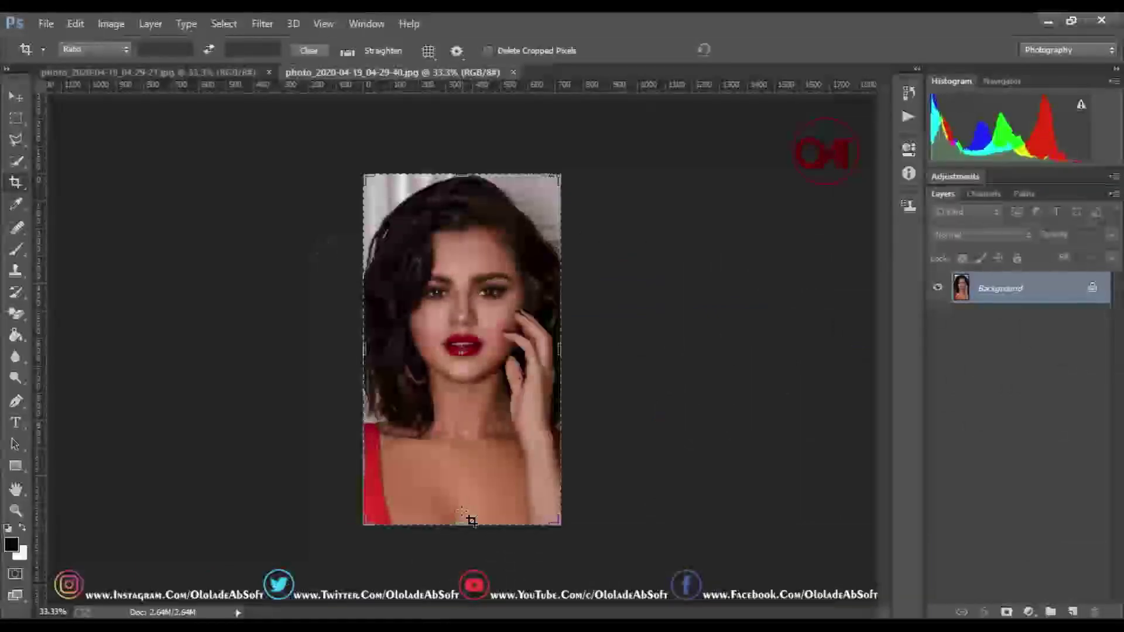
Crop the red-lipped portrait shorter at the bottom, zoom to 50%, then bring up the jersey photo
{"action": "left_click_drag", "start_coordinate": [460, 523], "coordinate": [460, 505]}
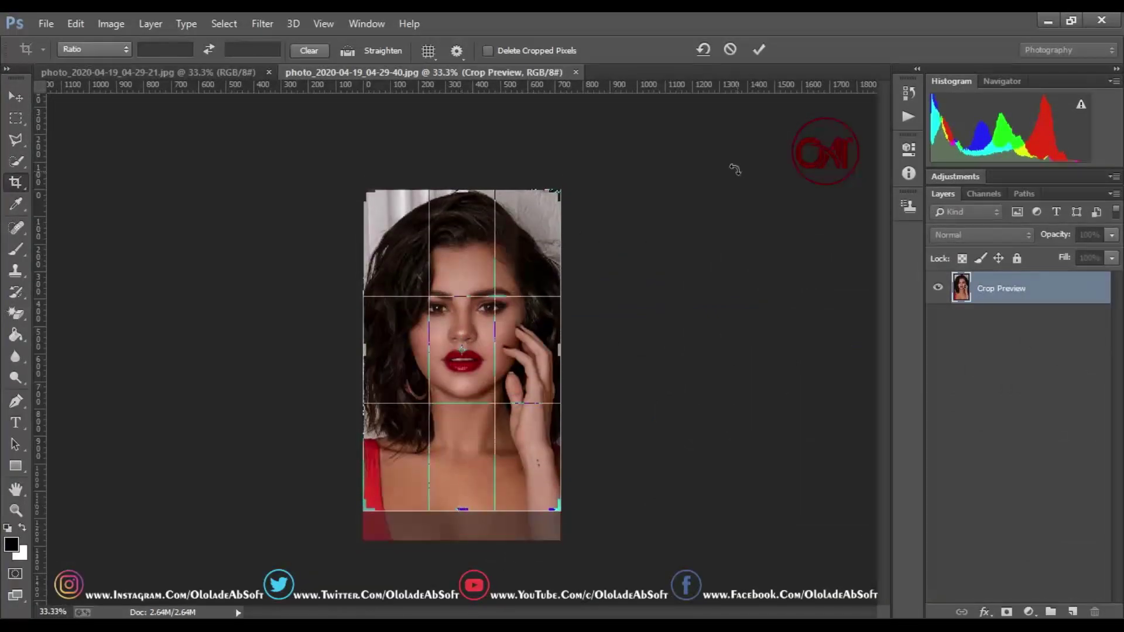
{"action": "left_click", "coordinate": [759, 49]}
{"action": "key", "text": "z"}
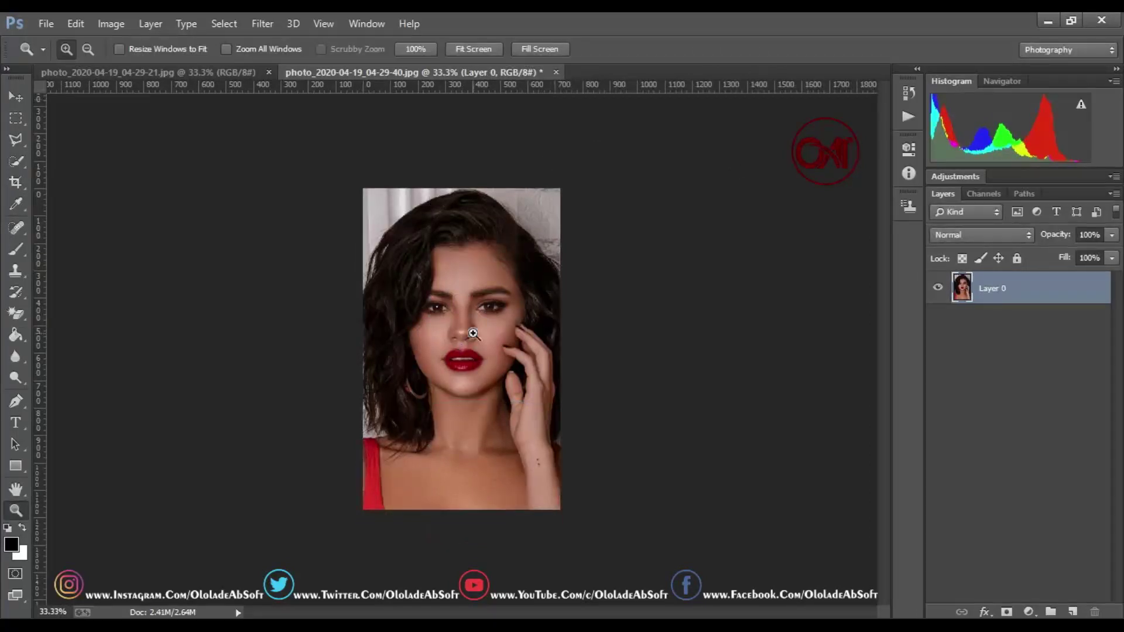
{"action": "left_click", "coordinate": [473, 333]}
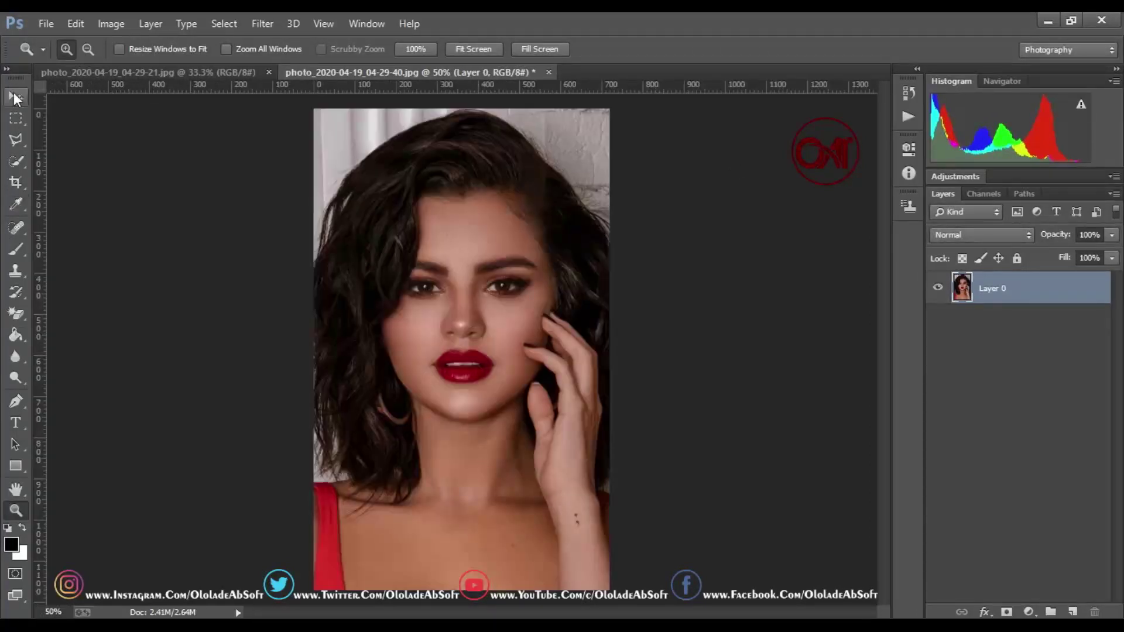
{"action": "left_click", "coordinate": [14, 95]}
{"action": "left_click", "coordinate": [90, 71]}
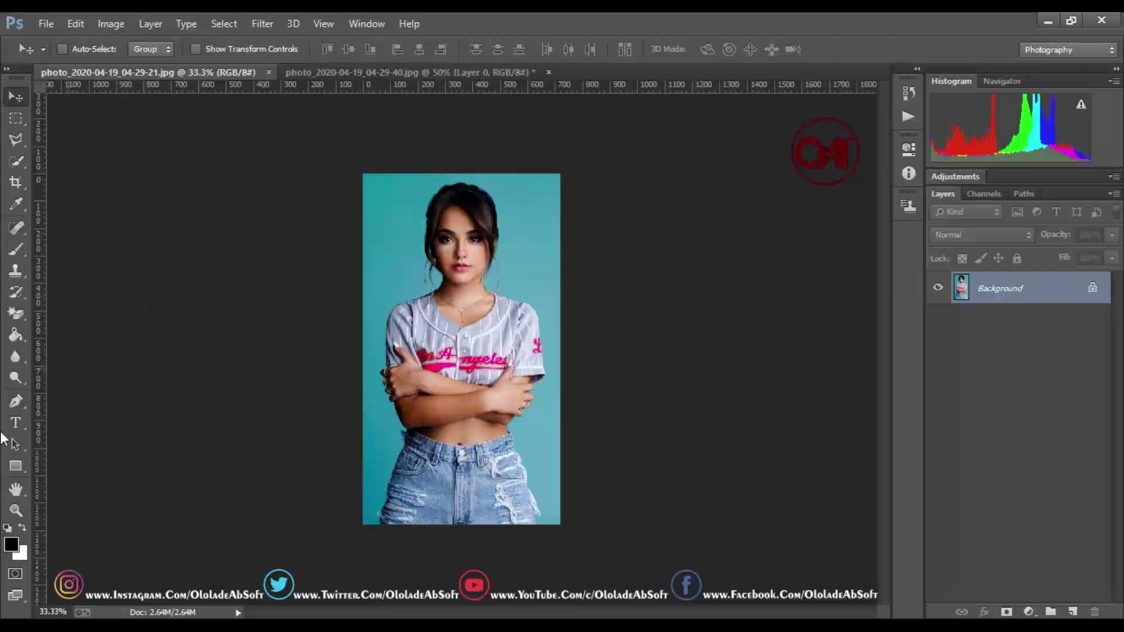
Zoom the jersey photo to 50% and crop its bottom up to a height of 1080 px
{"action": "left_click", "coordinate": [15, 510]}
{"action": "left_click", "coordinate": [449, 413]}
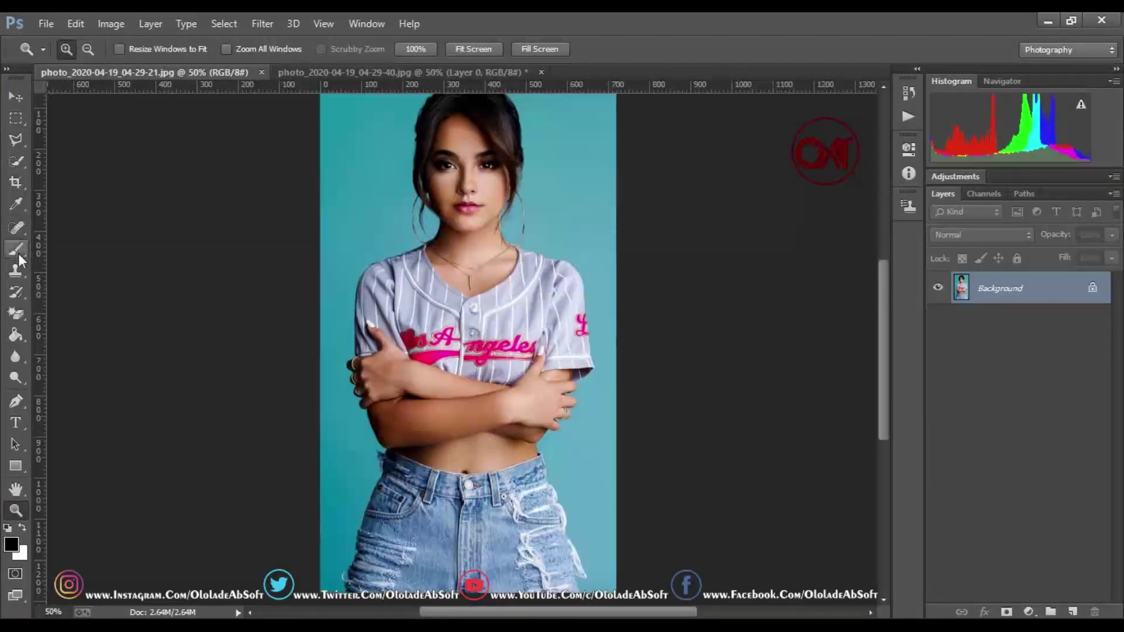
{"action": "left_click", "coordinate": [17, 186]}
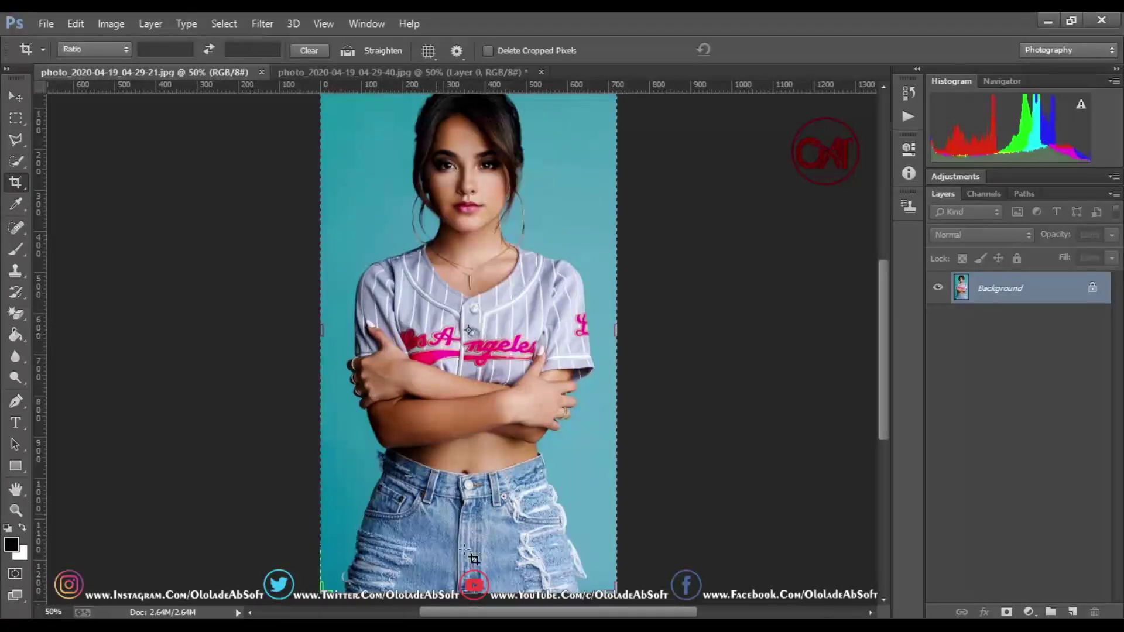
{"action": "left_click_drag", "start_coordinate": [468, 590], "coordinate": [468, 521]}
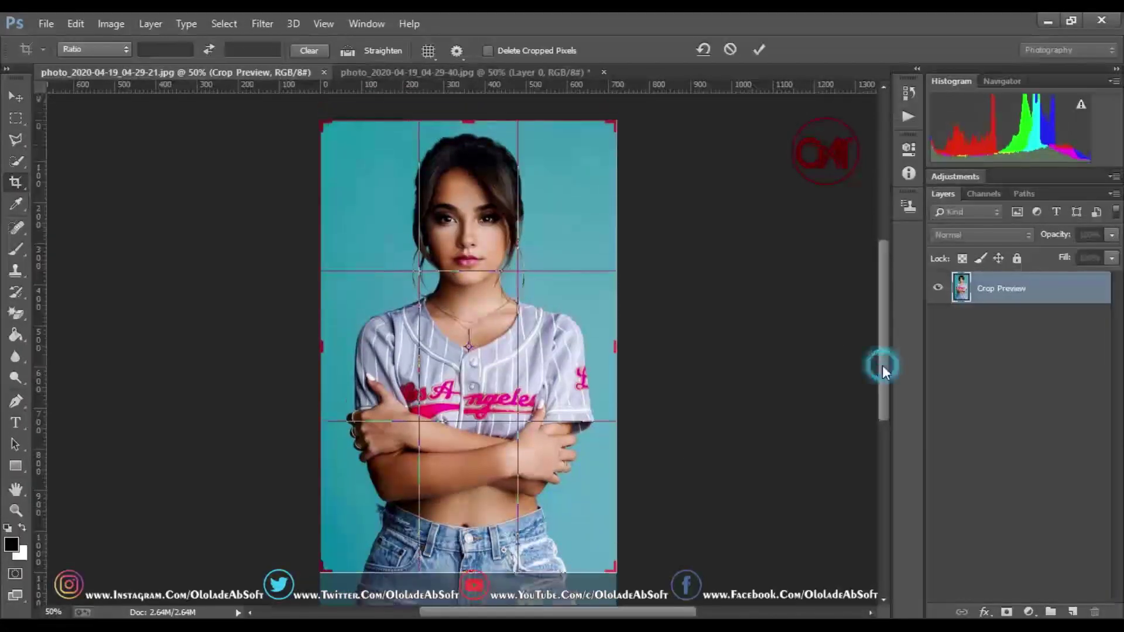
{"action": "left_click_drag", "start_coordinate": [883, 370], "coordinate": [883, 367]}
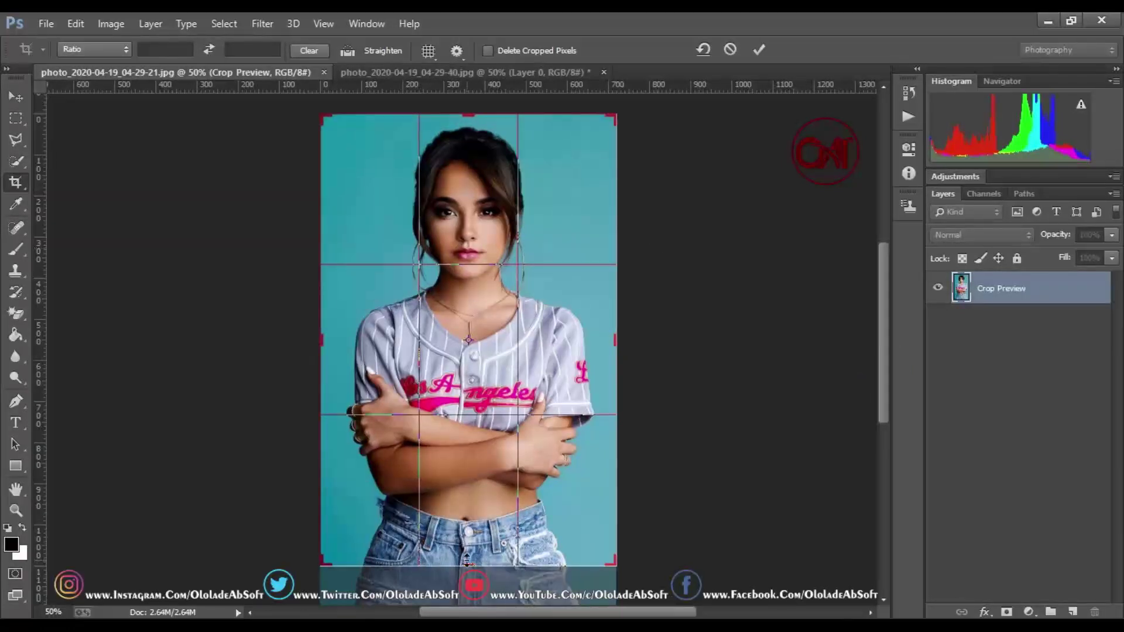
{"action": "left_click_drag", "start_coordinate": [467, 563], "coordinate": [468, 560]}
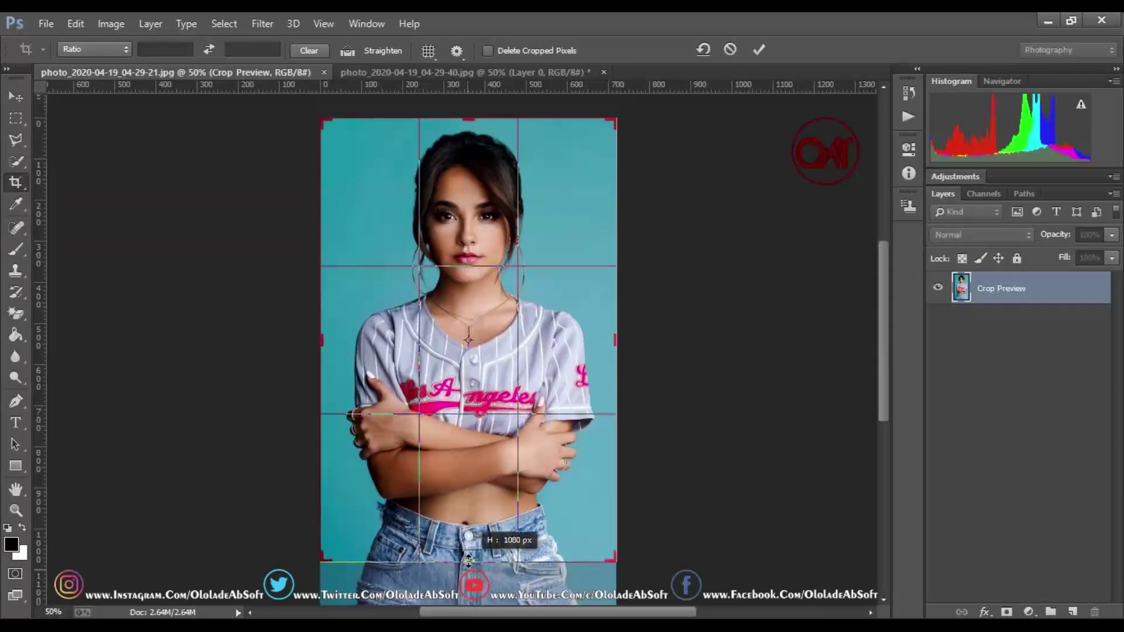
{"action": "left_click", "coordinate": [757, 50]}
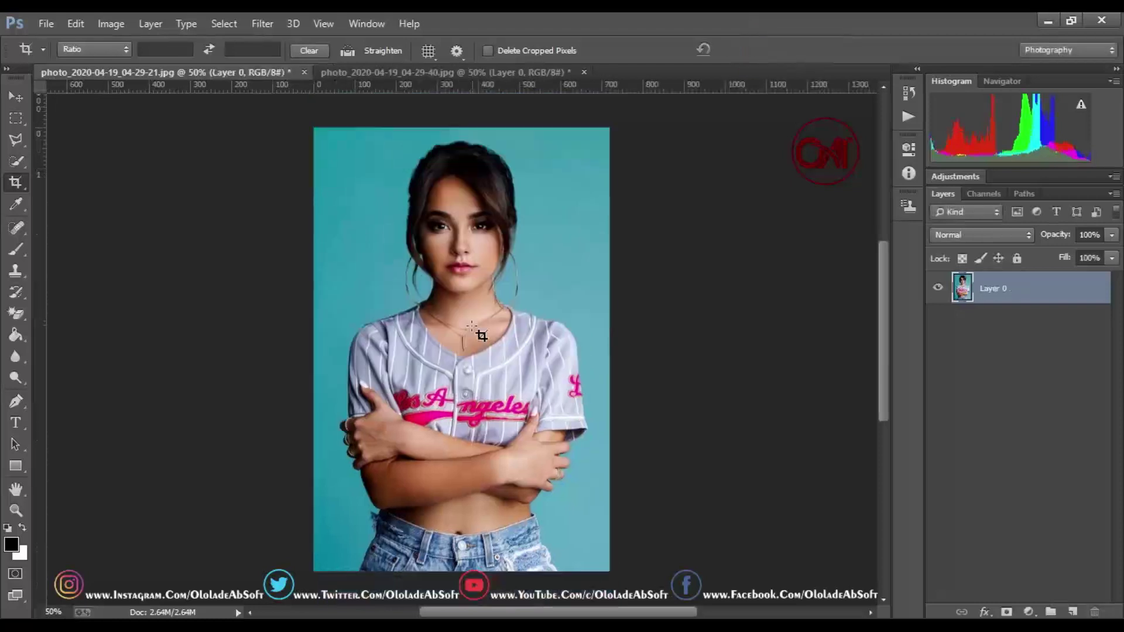
{"action": "left_click", "coordinate": [14, 97]}
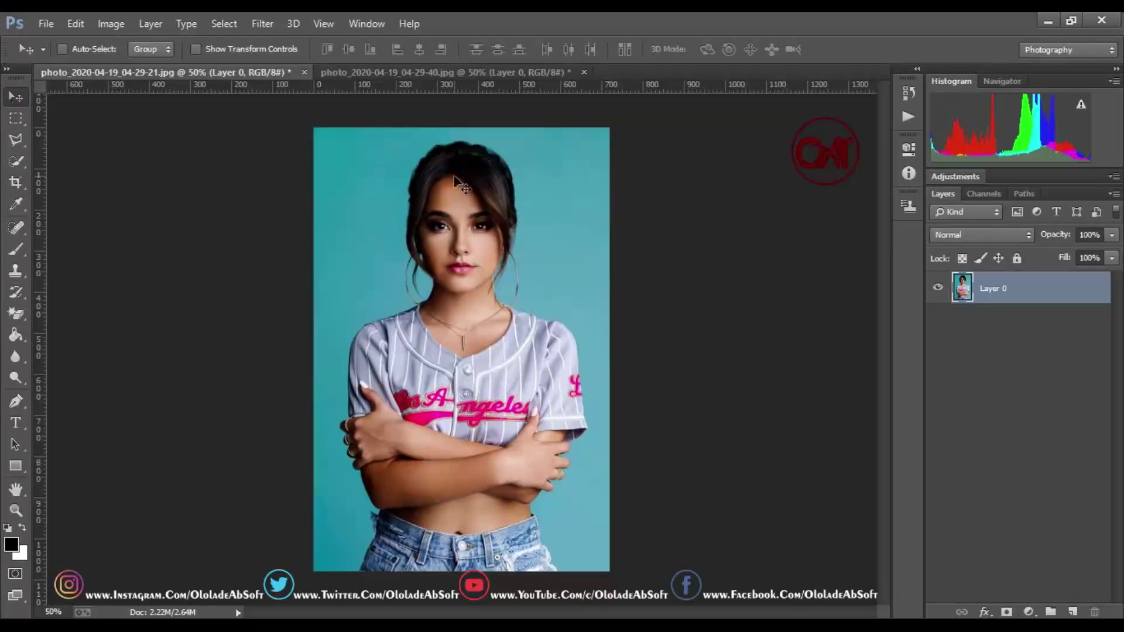
{"action": "left_click", "coordinate": [240, 22]}
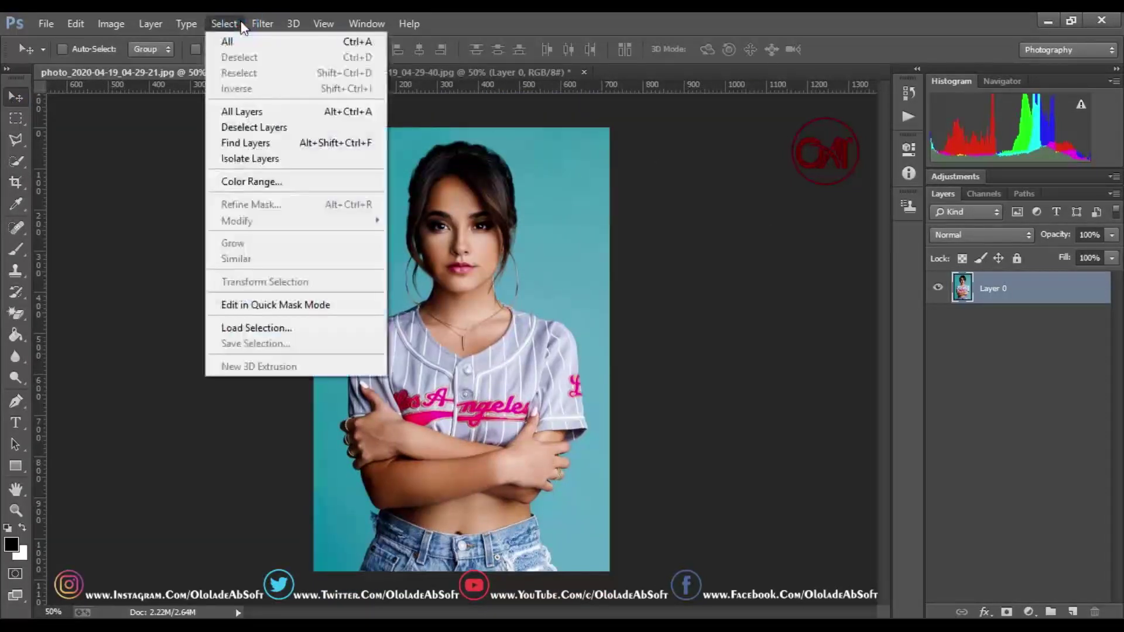
In Color Range, sample the teal backdrop, set Fuzziness to about 76, and invert the selection
{"action": "left_click", "coordinate": [270, 183]}
{"action": "left_click_drag", "start_coordinate": [672, 154], "coordinate": [576, 146]}
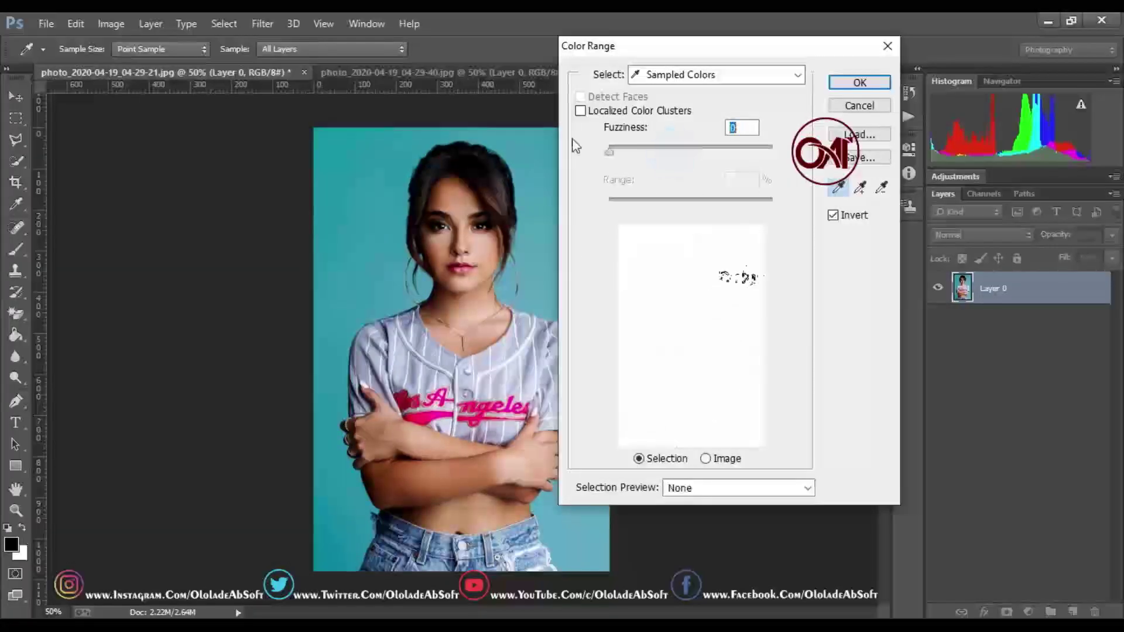
{"action": "left_click", "coordinate": [380, 290]}
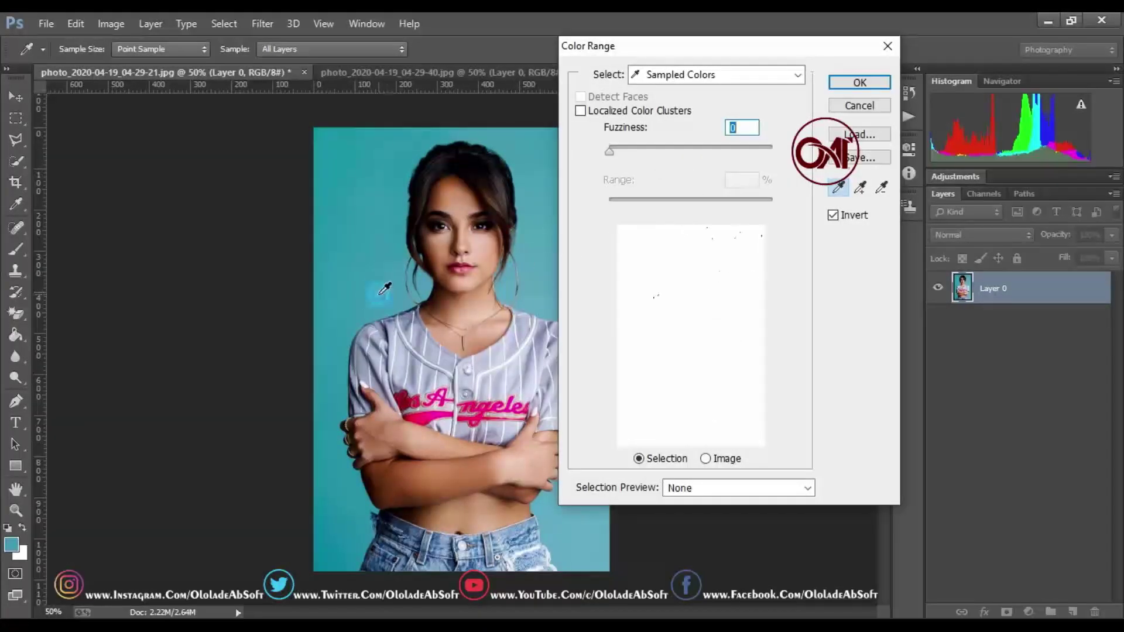
{"action": "left_click", "coordinate": [545, 273]}
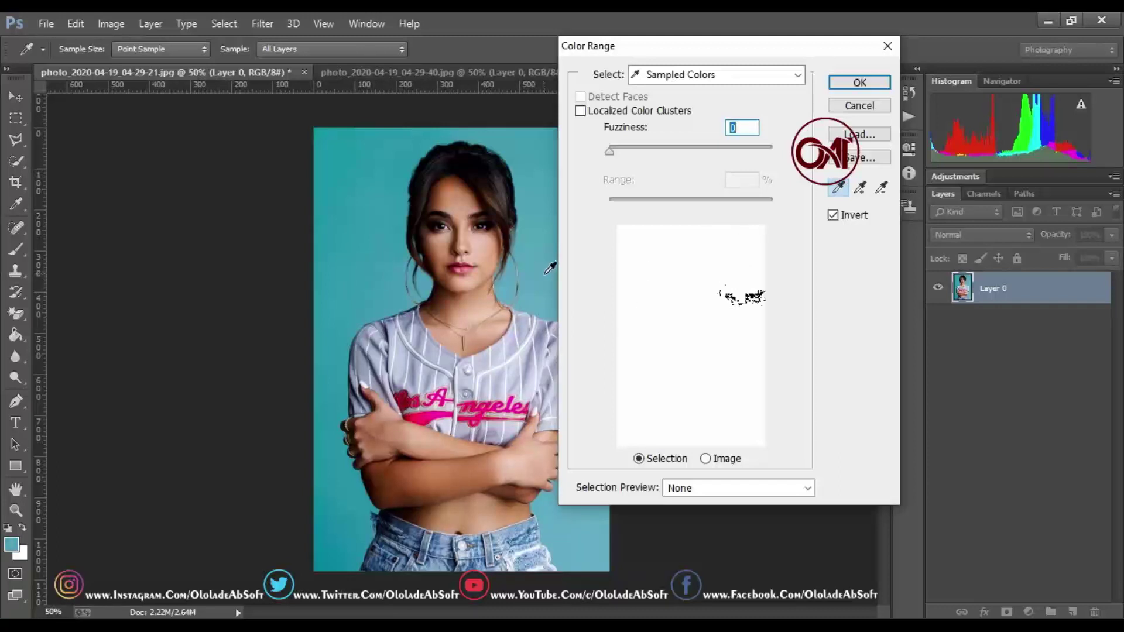
{"action": "left_click_drag", "start_coordinate": [609, 154], "coordinate": [860, 250]}
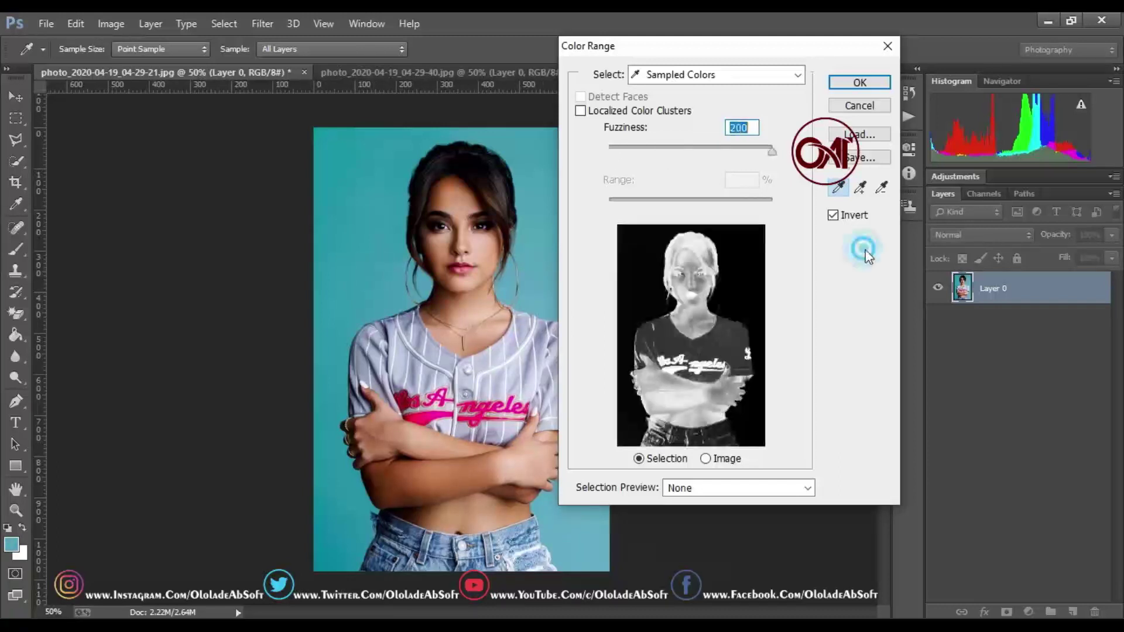
{"action": "left_click", "coordinate": [771, 150]}
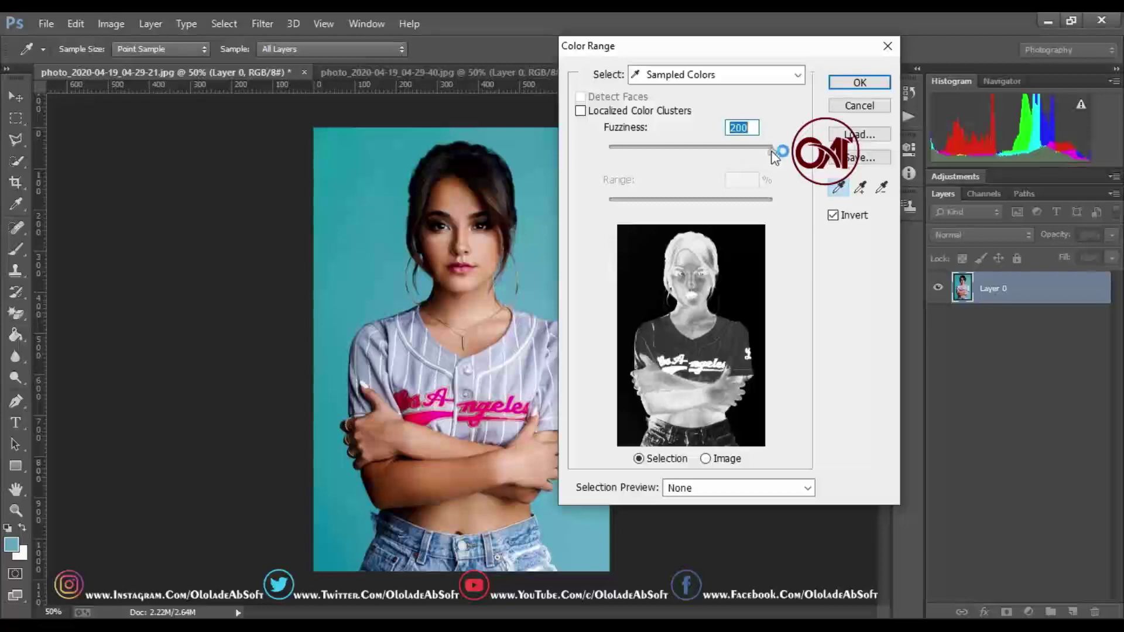
{"action": "left_click_drag", "start_coordinate": [773, 153], "coordinate": [664, 155]}
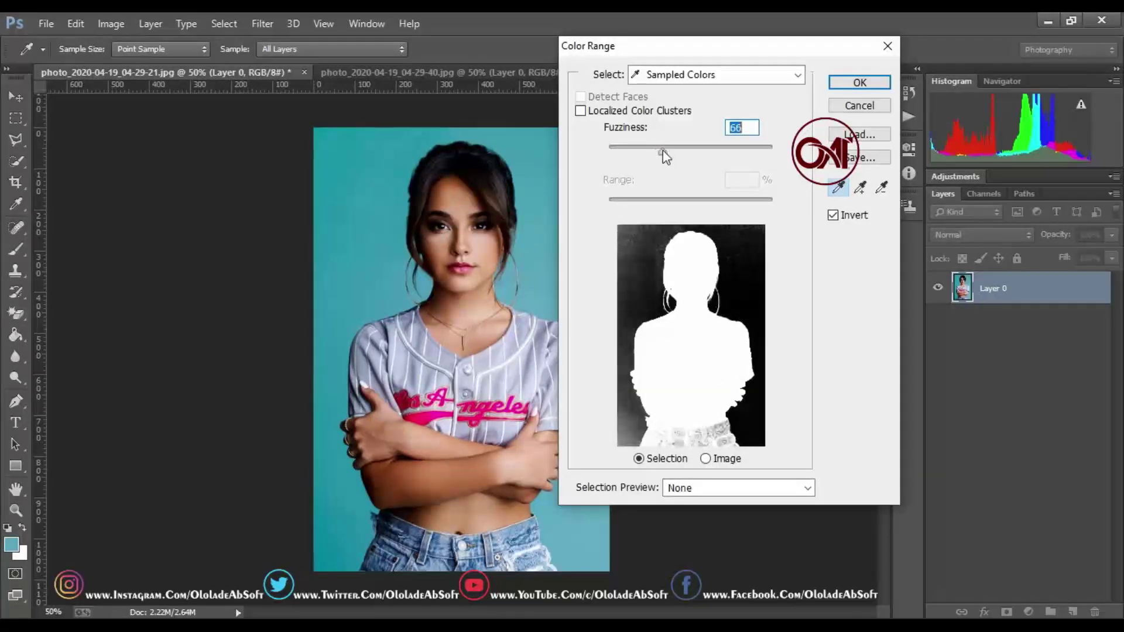
{"action": "left_click_drag", "start_coordinate": [664, 155], "coordinate": [671, 149]}
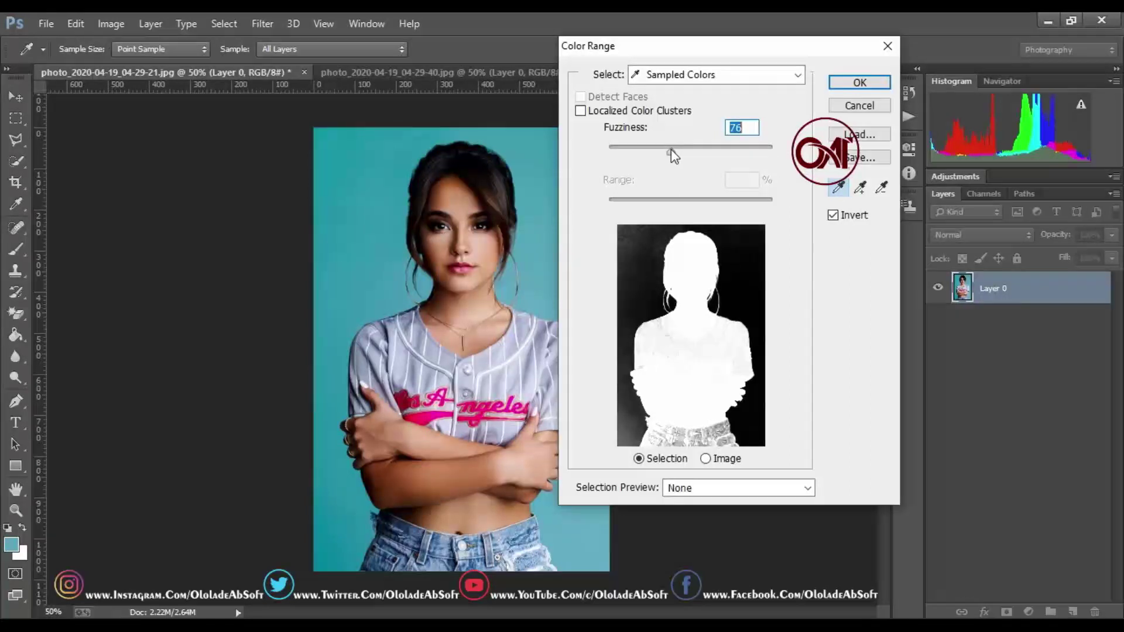
{"action": "left_click", "coordinate": [832, 216]}
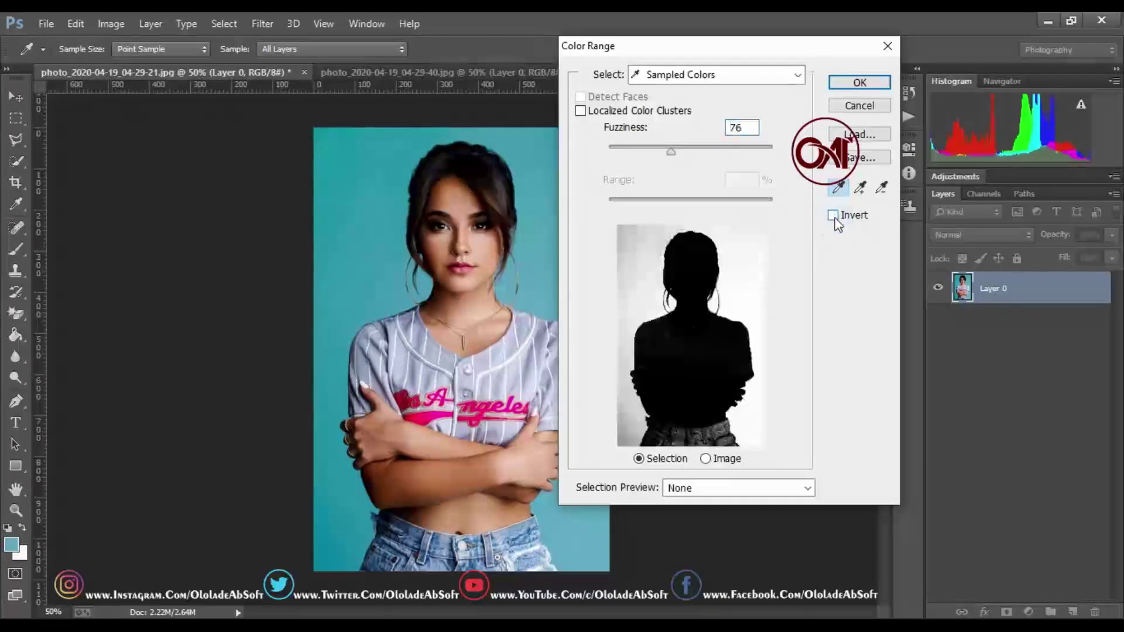
{"action": "left_click", "coordinate": [833, 215]}
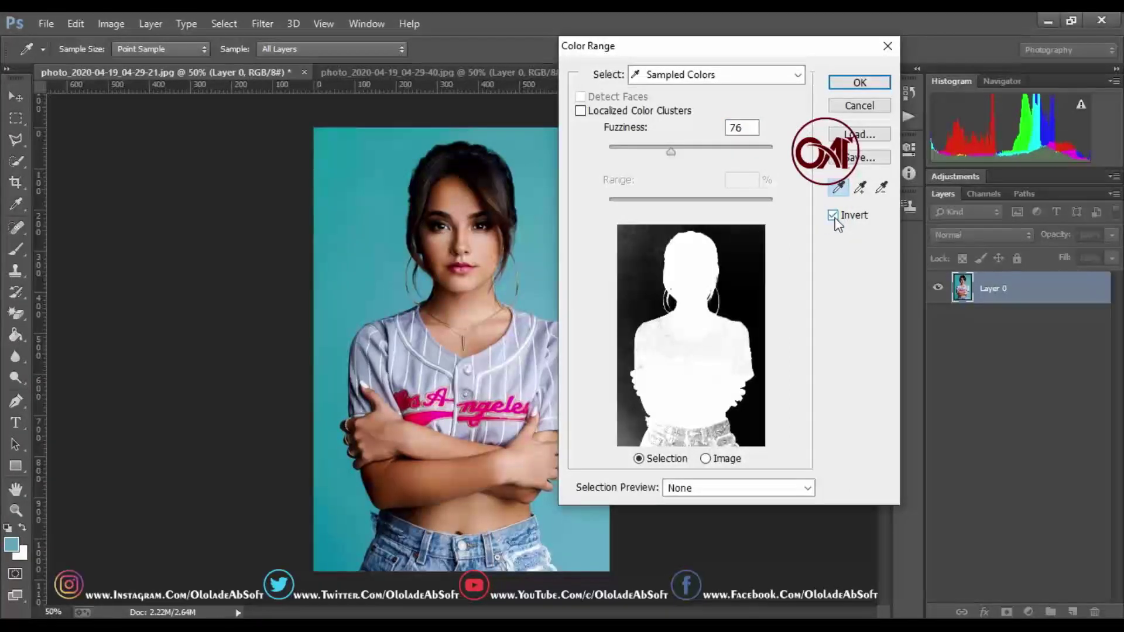
{"action": "left_click_drag", "start_coordinate": [671, 155], "coordinate": [666, 151]}
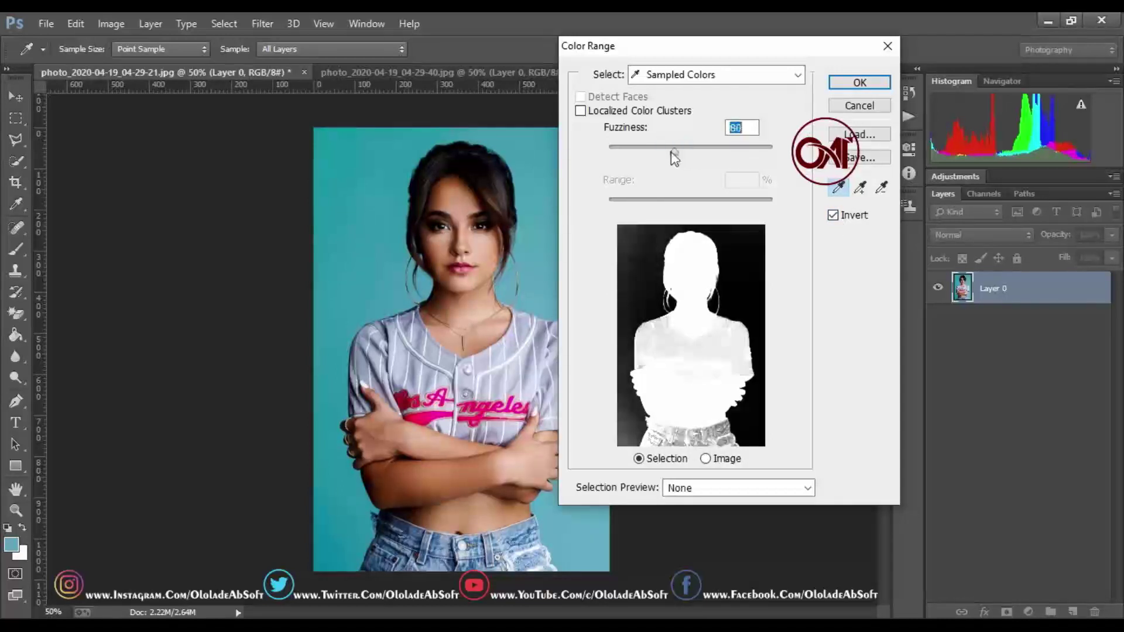
Turn the colour range into a layer mask, reload the mask as a selection, and invert it
{"action": "left_click", "coordinate": [850, 83]}
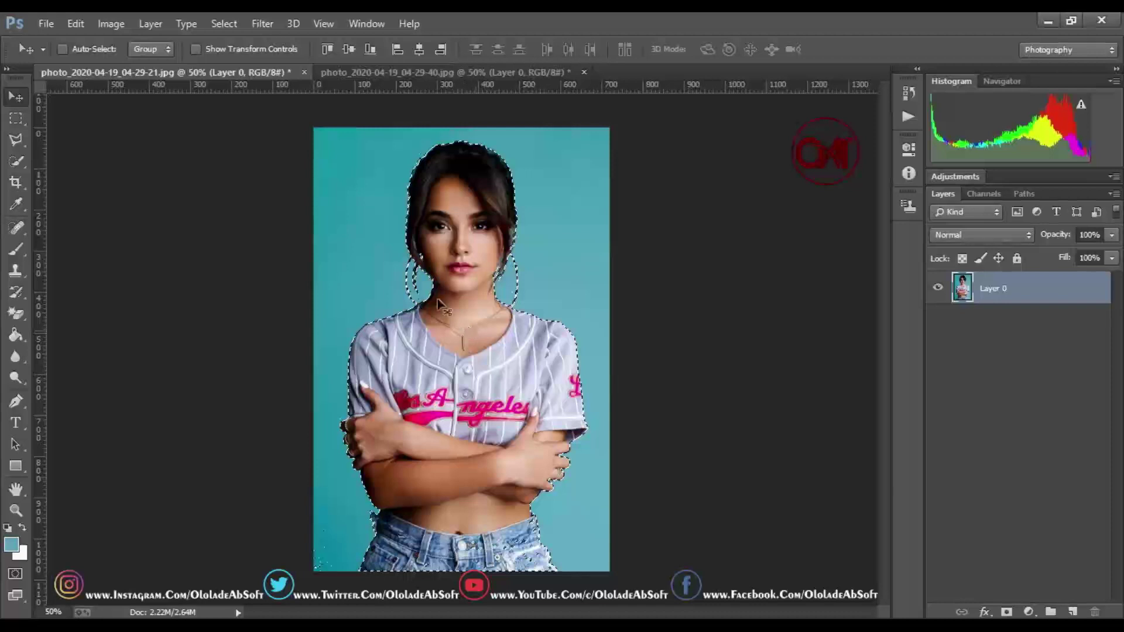
{"action": "left_click", "coordinate": [1007, 612]}
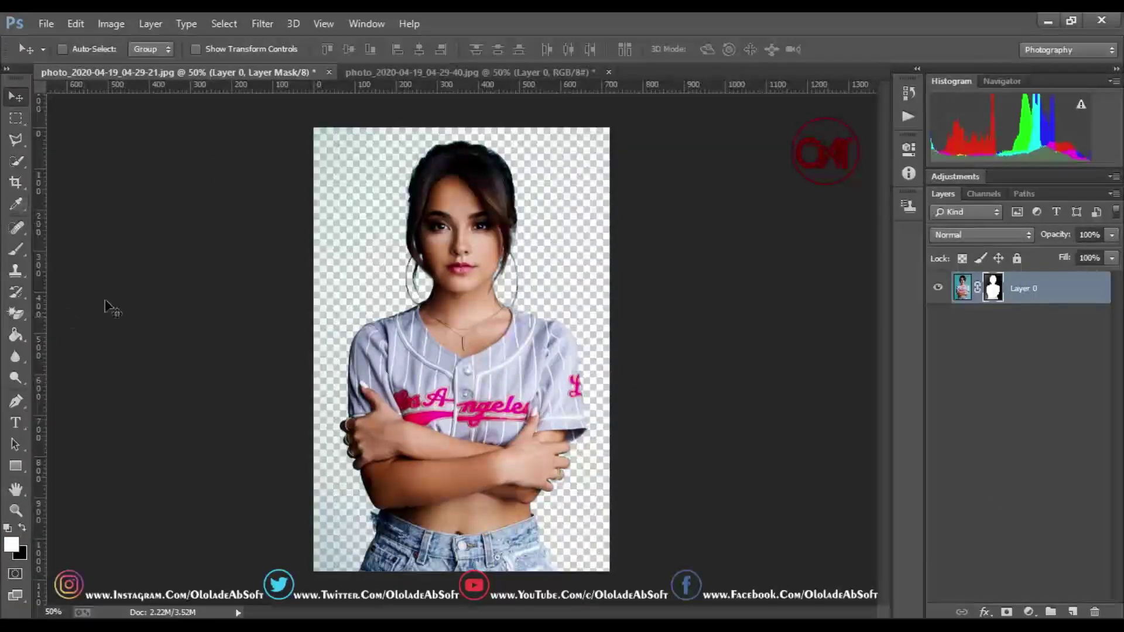
{"action": "right_click", "coordinate": [994, 287]}
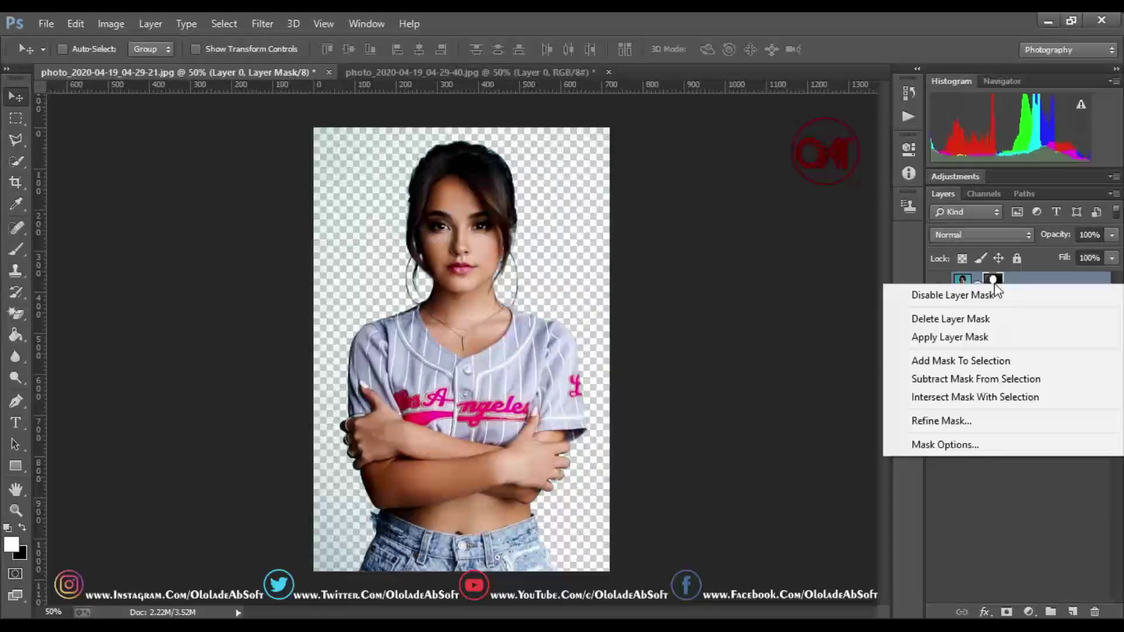
{"action": "left_click", "coordinate": [961, 359]}
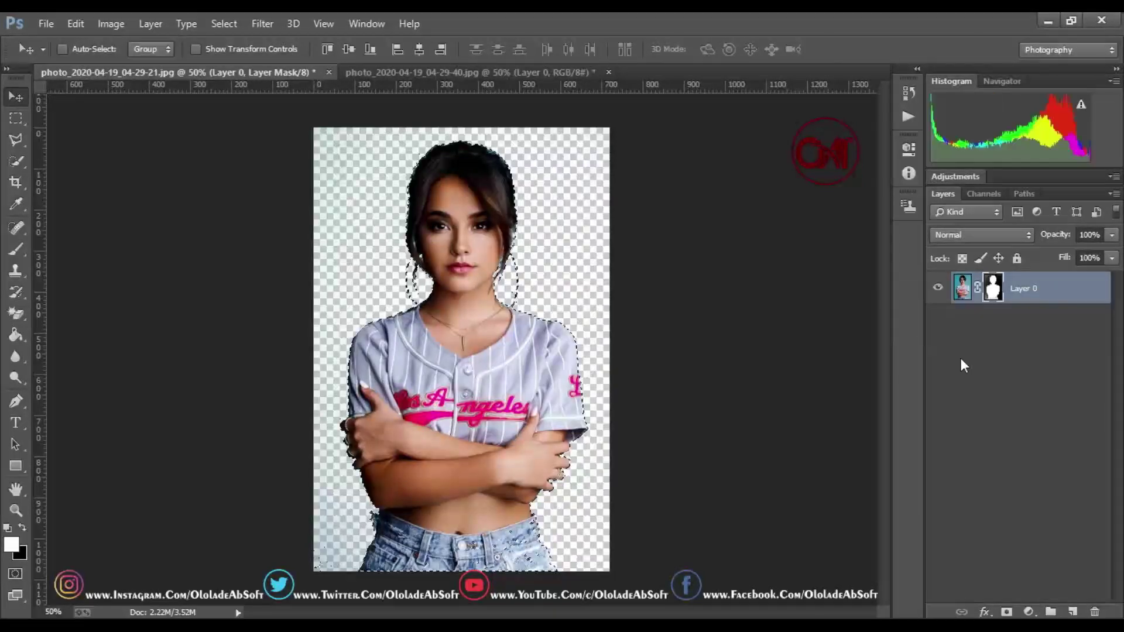
{"action": "left_click", "coordinate": [223, 23]}
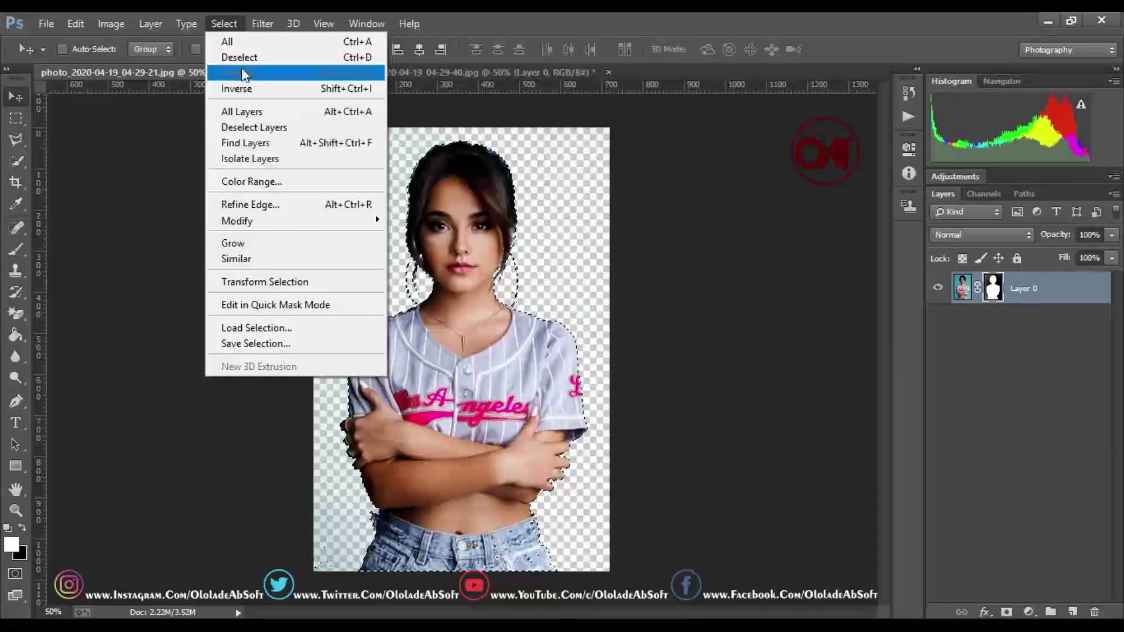
{"action": "left_click", "coordinate": [245, 89]}
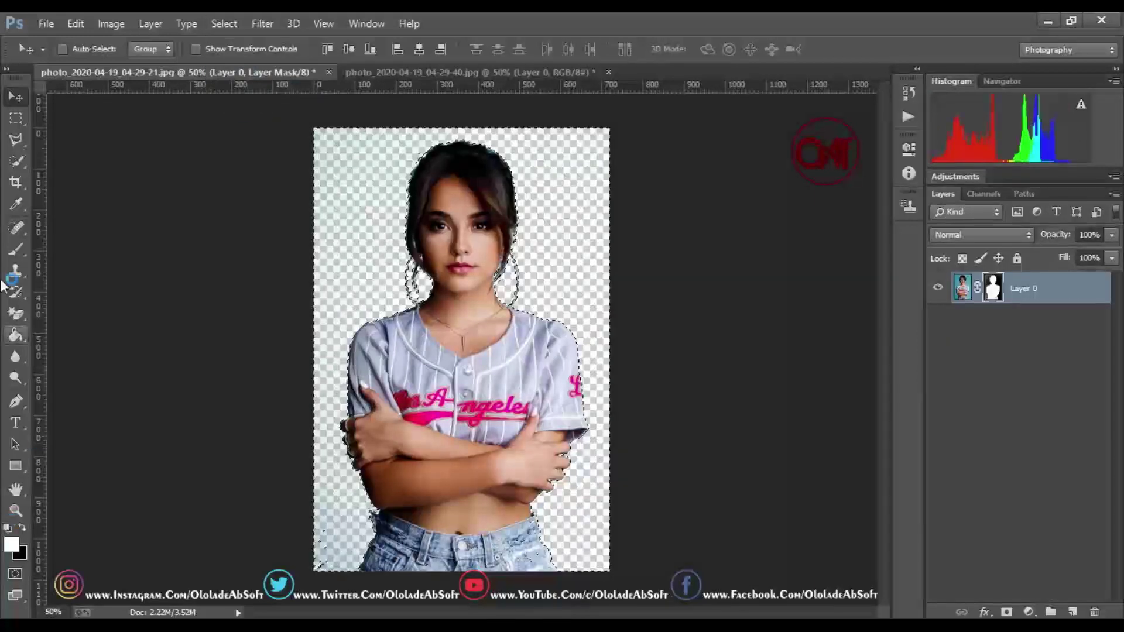
{"action": "left_click", "coordinate": [16, 250]}
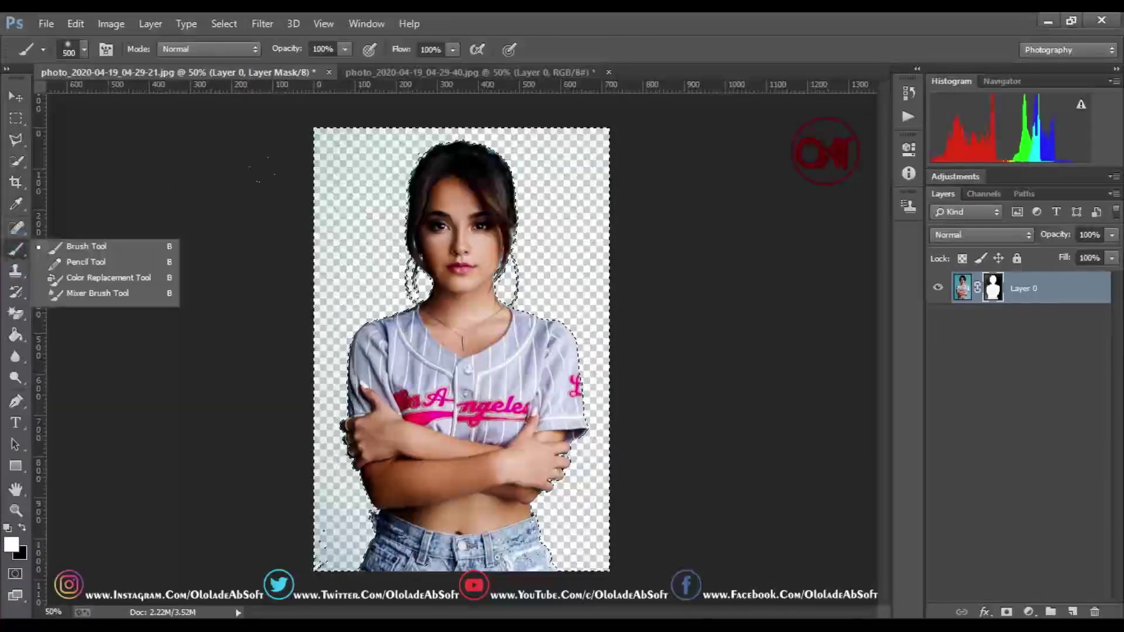
Paint black on the layer mask over teal remnants along the left side and elbow
{"action": "left_click", "coordinate": [88, 243]}
{"action": "left_click_drag", "start_coordinate": [331, 212], "coordinate": [363, 339]}
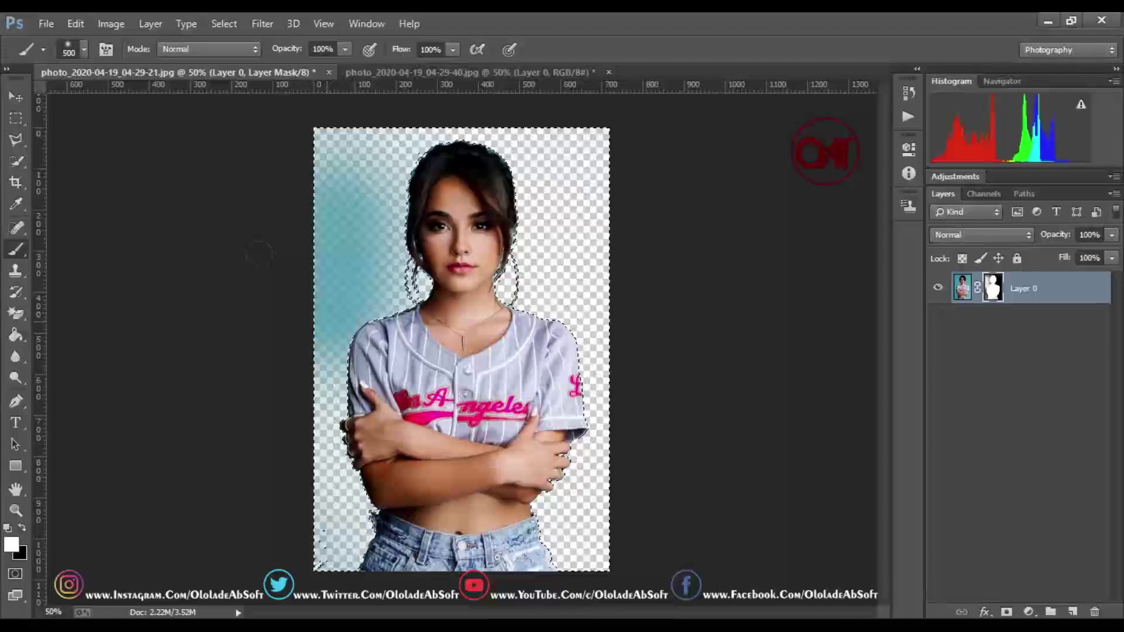
{"action": "key", "text": "x"}
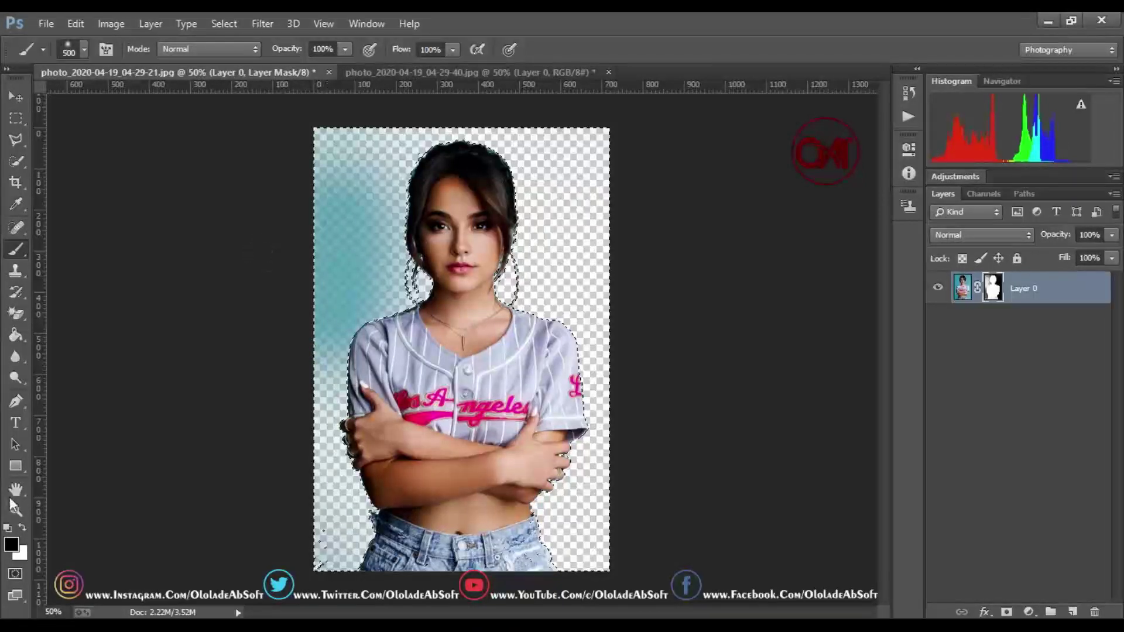
{"action": "left_click_drag", "start_coordinate": [328, 153], "coordinate": [325, 173]}
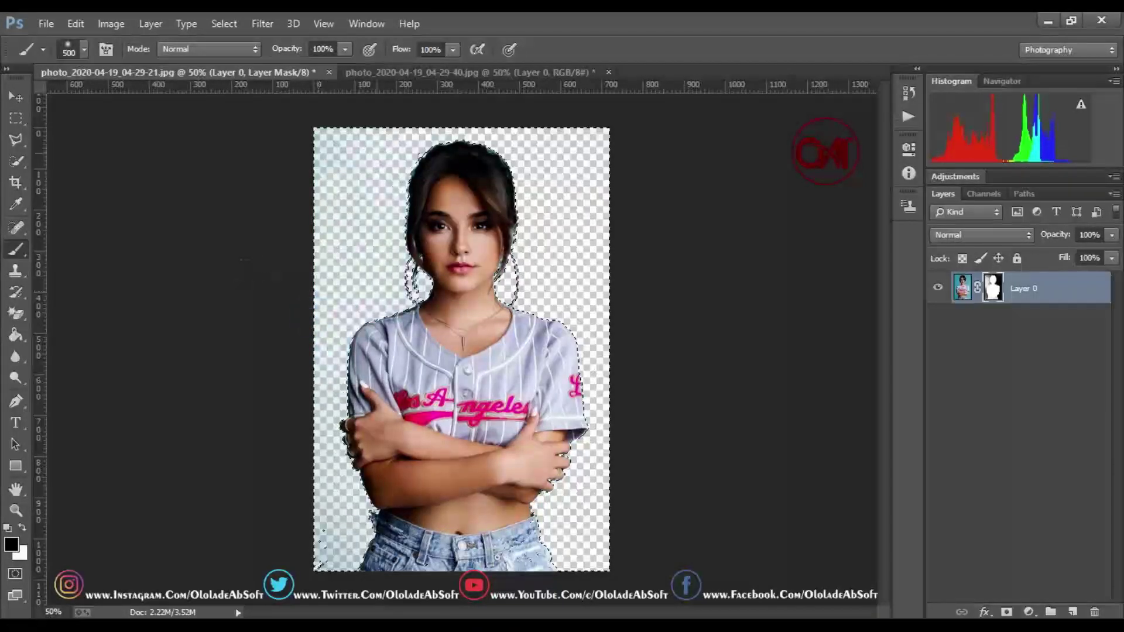
{"action": "left_click_drag", "start_coordinate": [351, 428], "coordinate": [328, 562]}
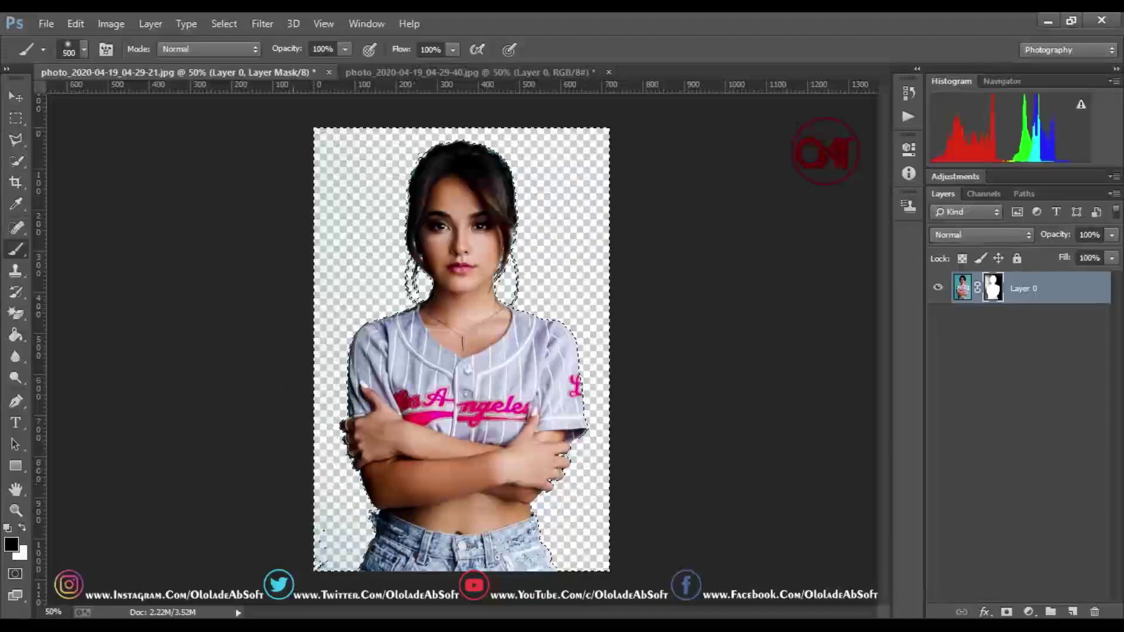
{"action": "left_click", "coordinate": [364, 443]}
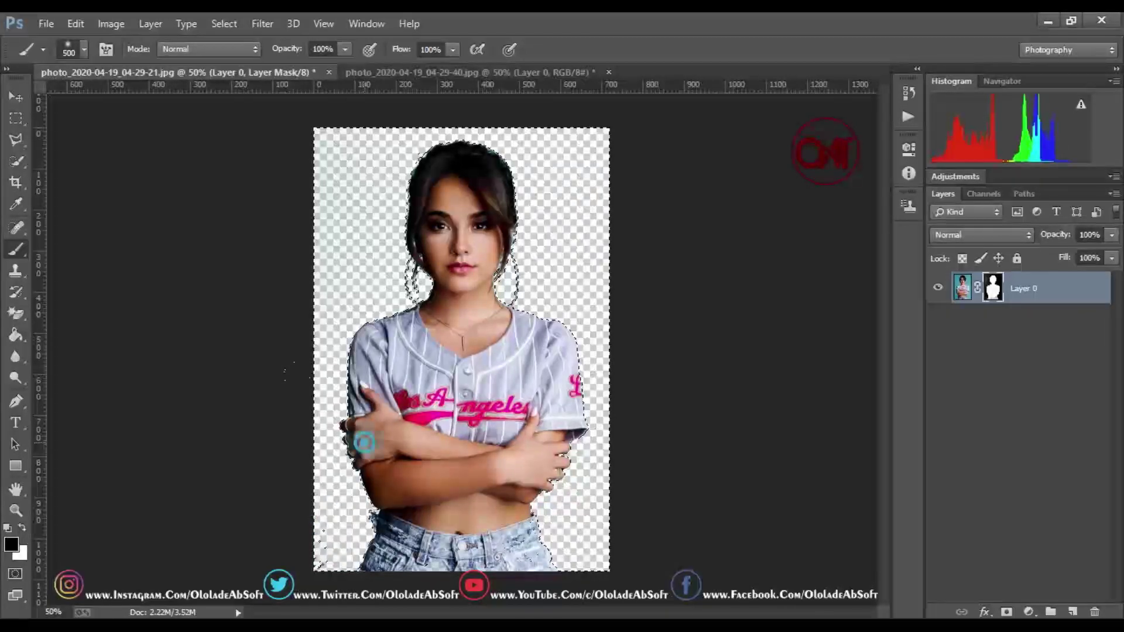
{"action": "key", "text": "ctrl+d"}
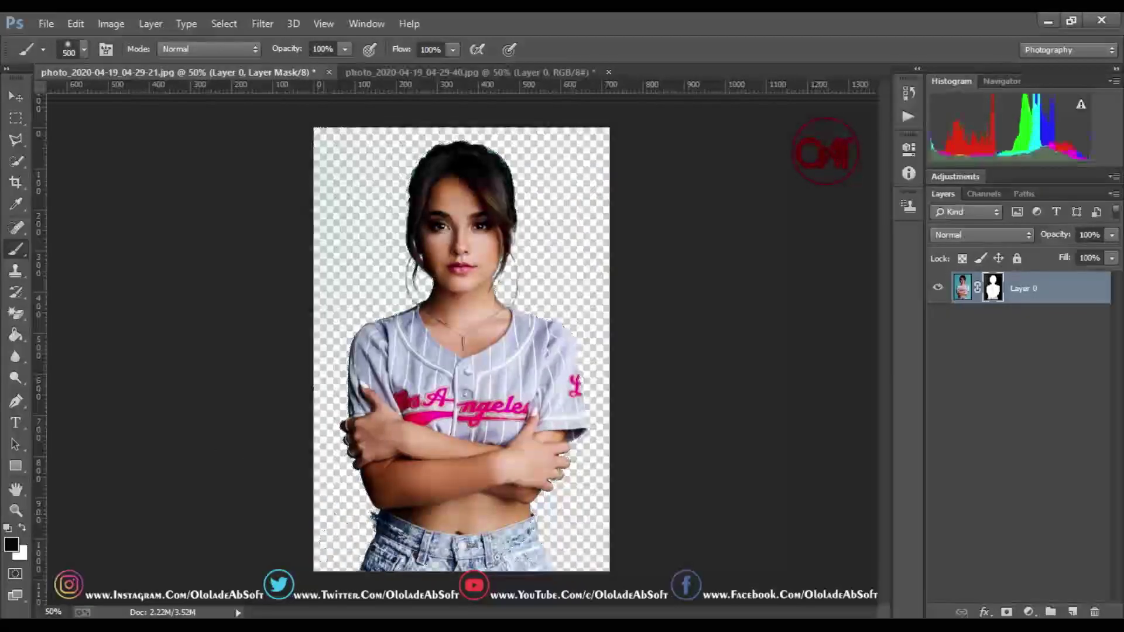
{"action": "left_click_drag", "start_coordinate": [304, 445], "coordinate": [272, 495]}
{"action": "key", "text": "ctrl+z"}
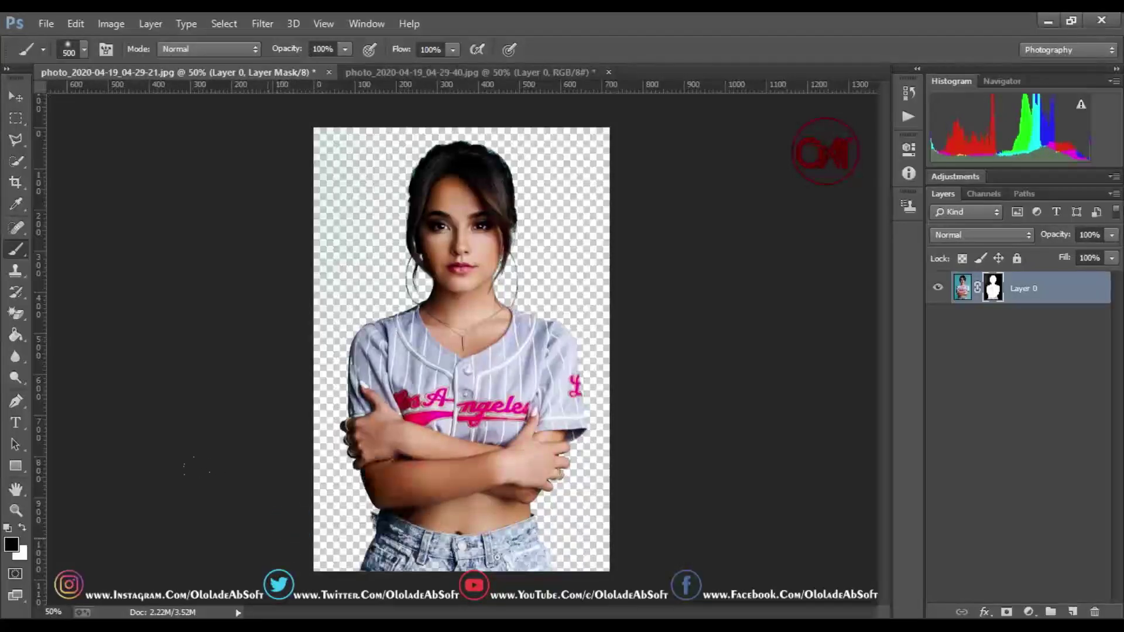
{"action": "left_click", "coordinate": [251, 534]}
Reduce the brush size to 61 px
{"action": "left_click", "coordinate": [84, 49]}
{"action": "left_click_drag", "start_coordinate": [141, 102], "coordinate": [120, 102]}
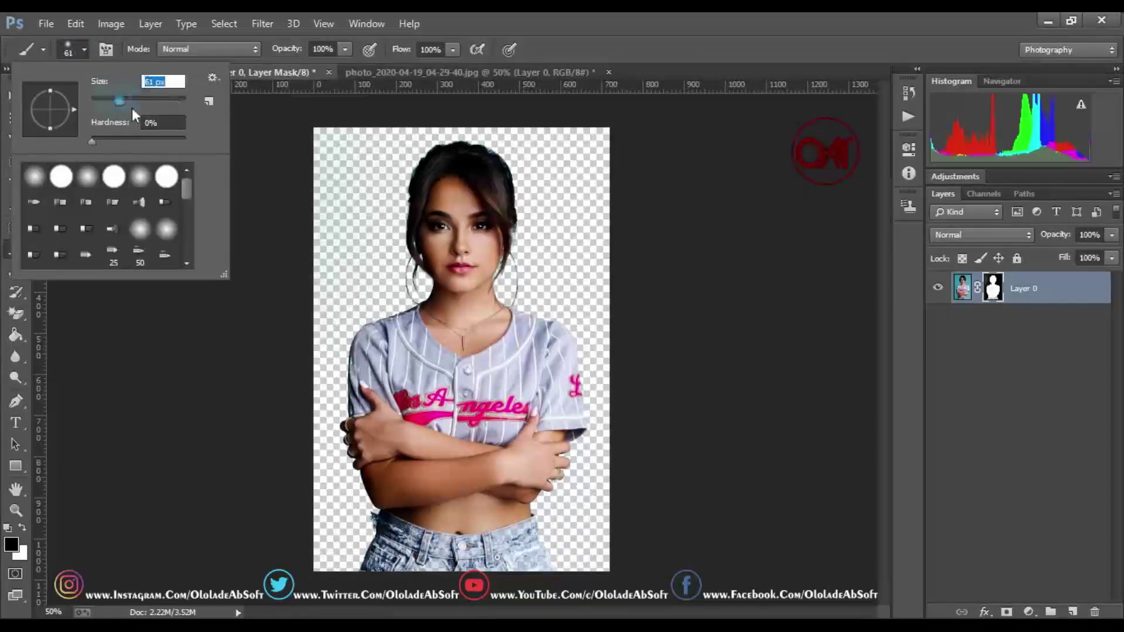
{"action": "left_click", "coordinate": [323, 492]}
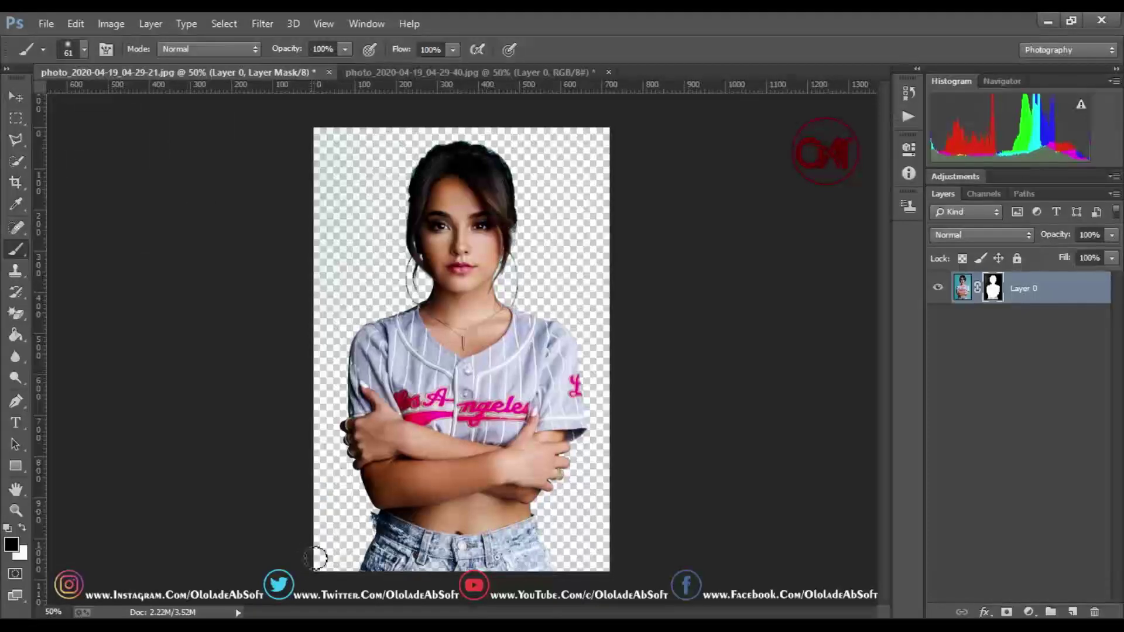
{"action": "left_click", "coordinate": [16, 97]}
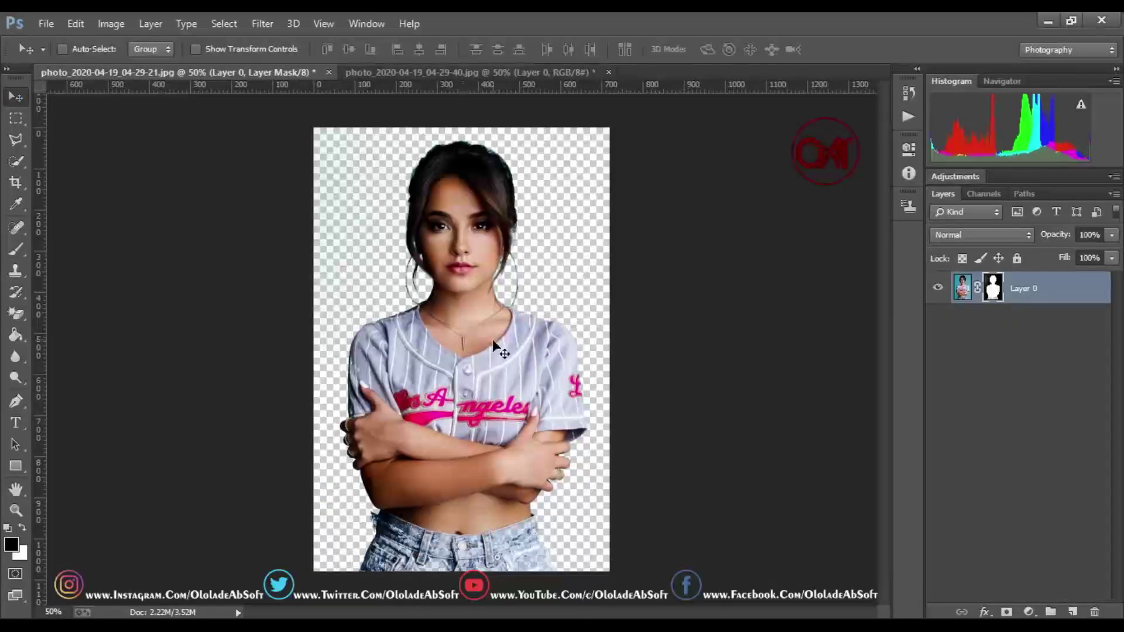
Drag the jersey cutout into the red-lipped portrait document and position it over the woman
{"action": "mouse_move", "coordinate": [493, 345]}
{"action": "left_mouse_down"}
{"action": "mouse_move", "coordinate": [459, 297]}
{"action": "mouse_move", "coordinate": [455, 375]}
{"action": "left_mouse_up"}
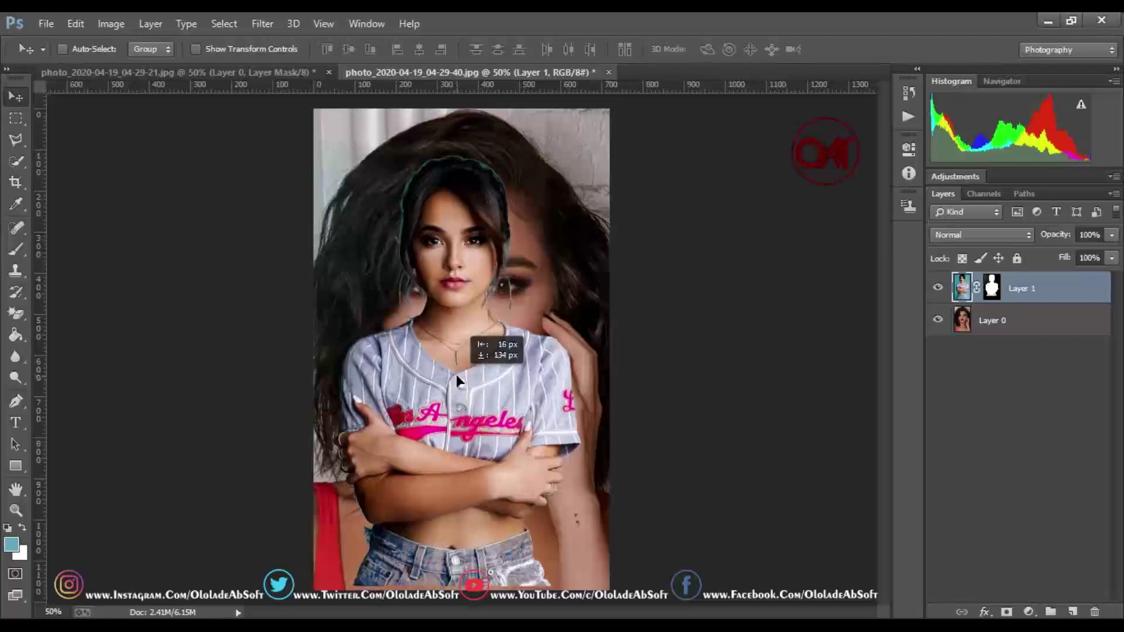
{"action": "left_click_drag", "start_coordinate": [455, 376], "coordinate": [458, 375]}
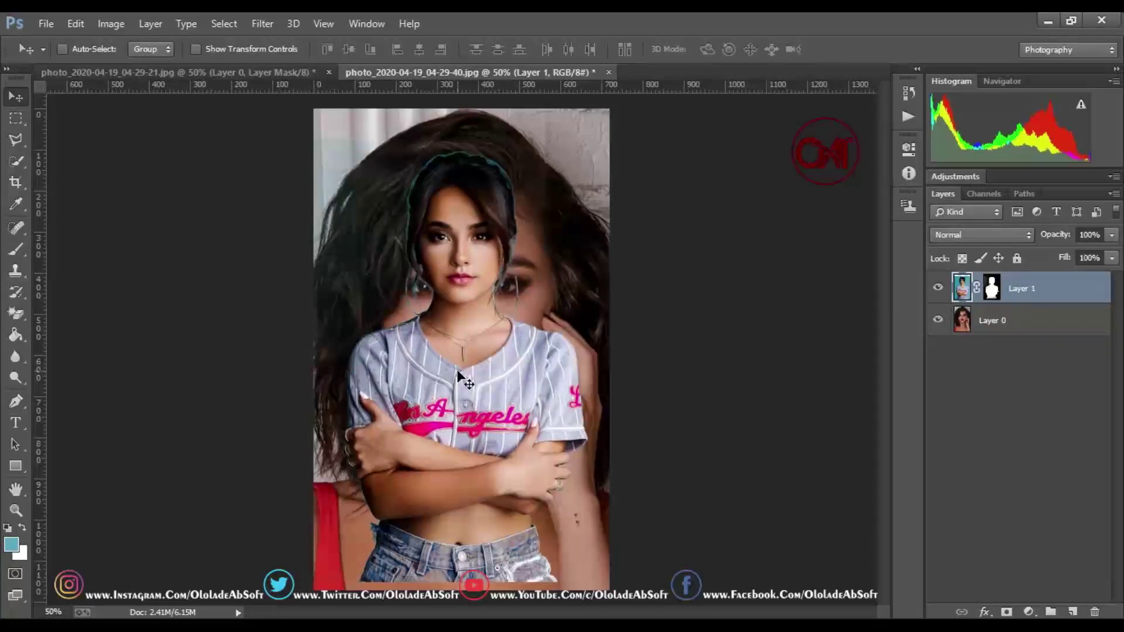
With Layer 0 selected, crop the combined canvas slightly shorter, then reselect Layer 1
{"action": "left_click", "coordinate": [993, 329]}
{"action": "left_click", "coordinate": [16, 183]}
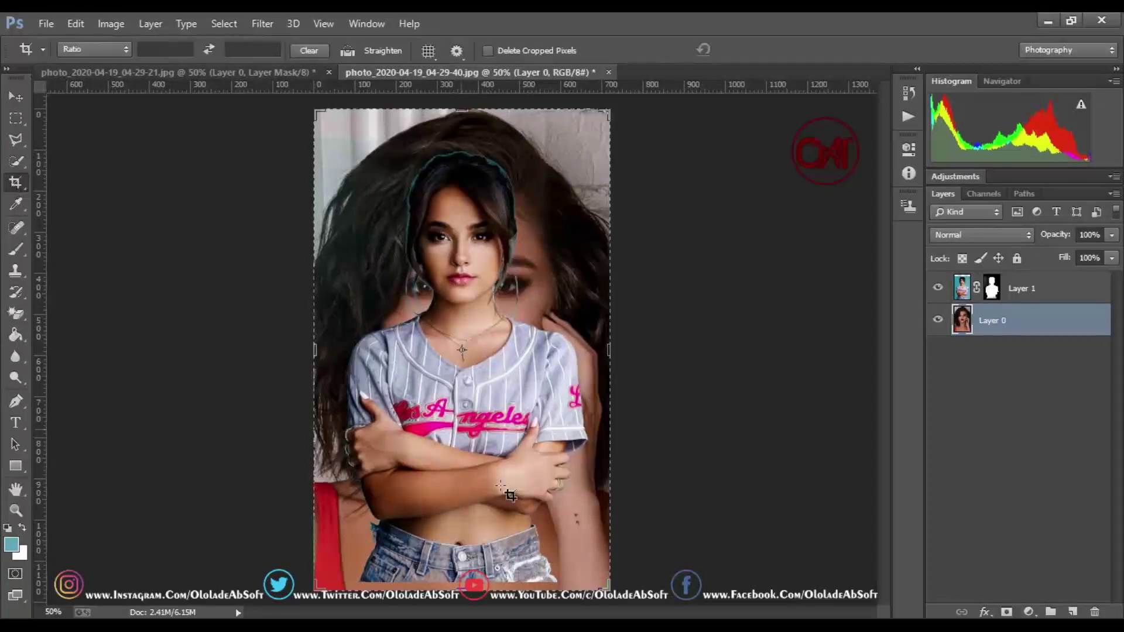
{"action": "left_click_drag", "start_coordinate": [461, 585], "coordinate": [458, 581]}
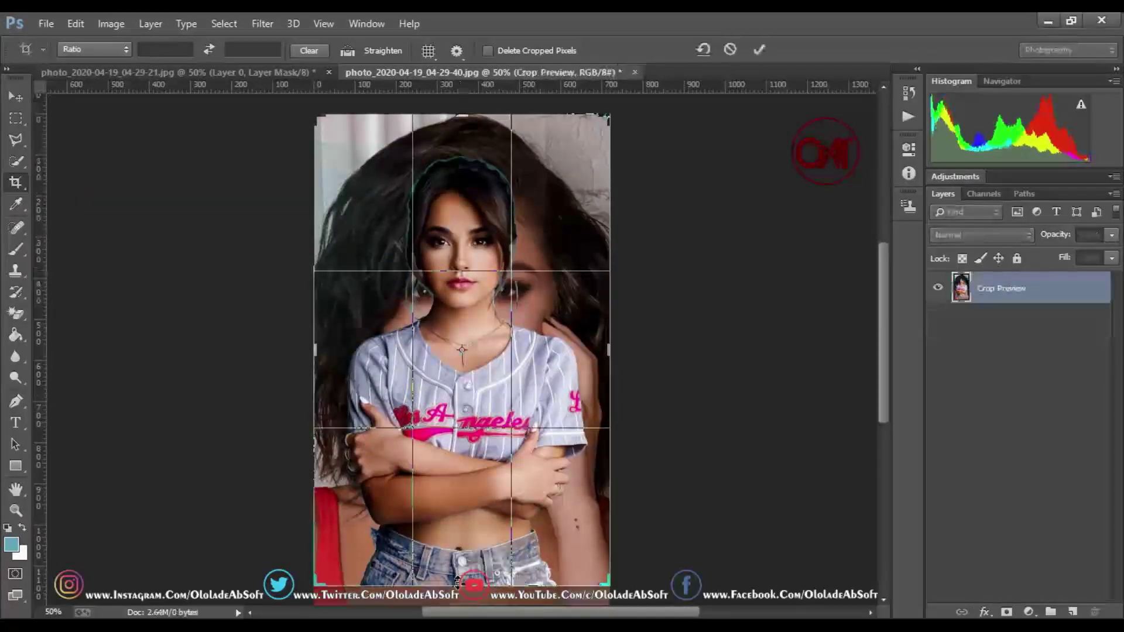
{"action": "left_click", "coordinate": [761, 49]}
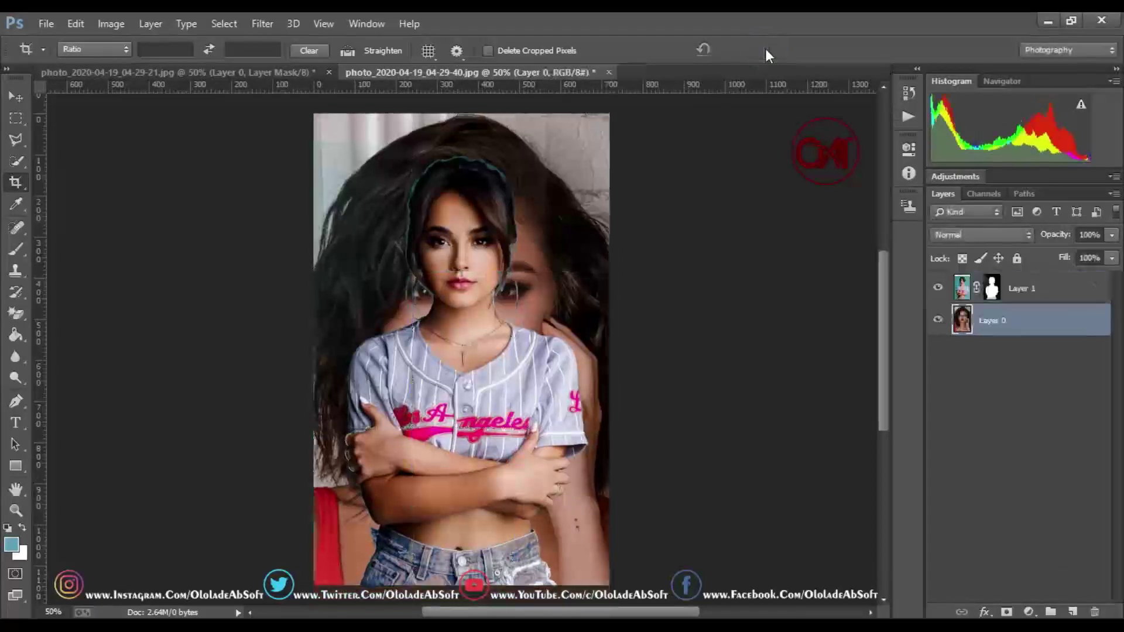
{"action": "left_click", "coordinate": [1024, 296]}
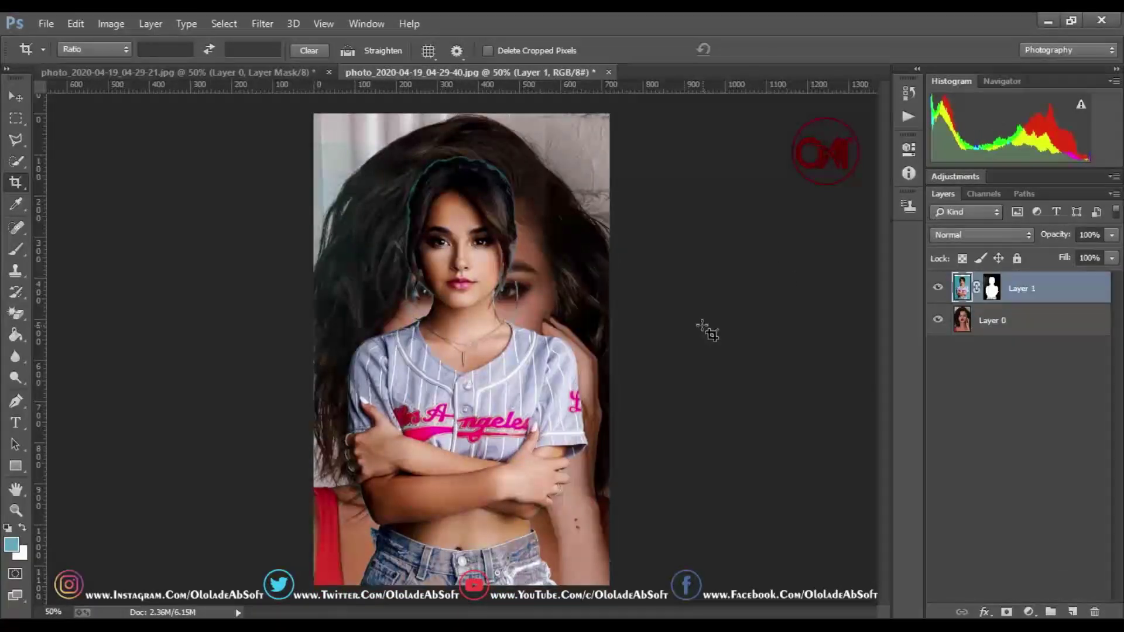
{"action": "left_click", "coordinate": [13, 98]}
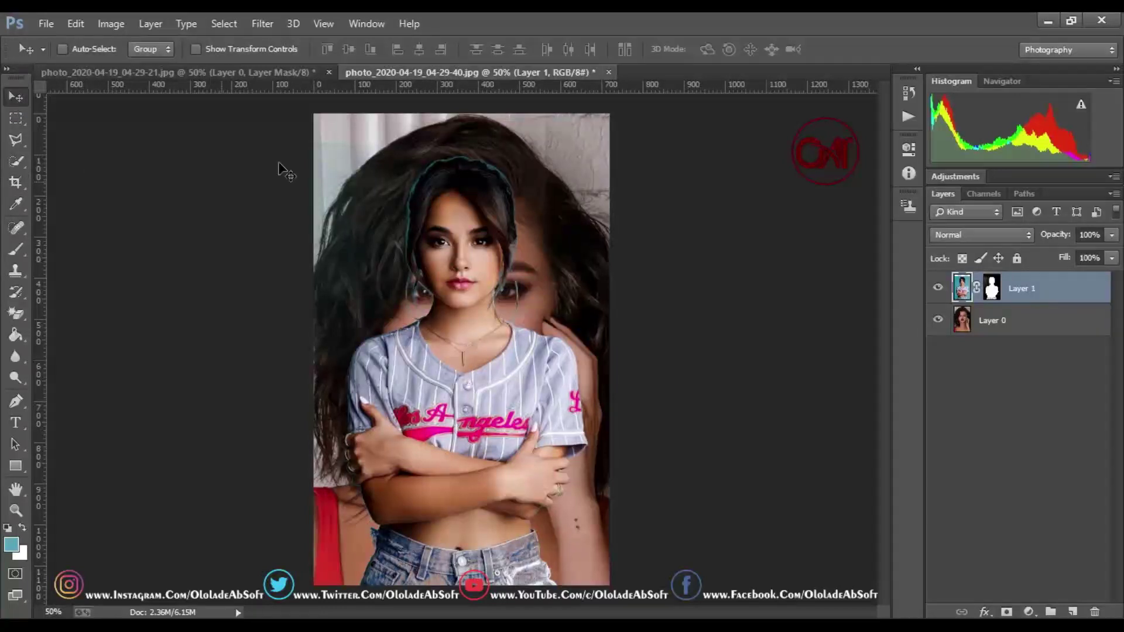
Refine Layer 1's mask: radius 5.8 px, smooth 36, contrast 20, shift edge -12, checked in Overlay view
{"action": "right_click", "coordinate": [992, 293]}
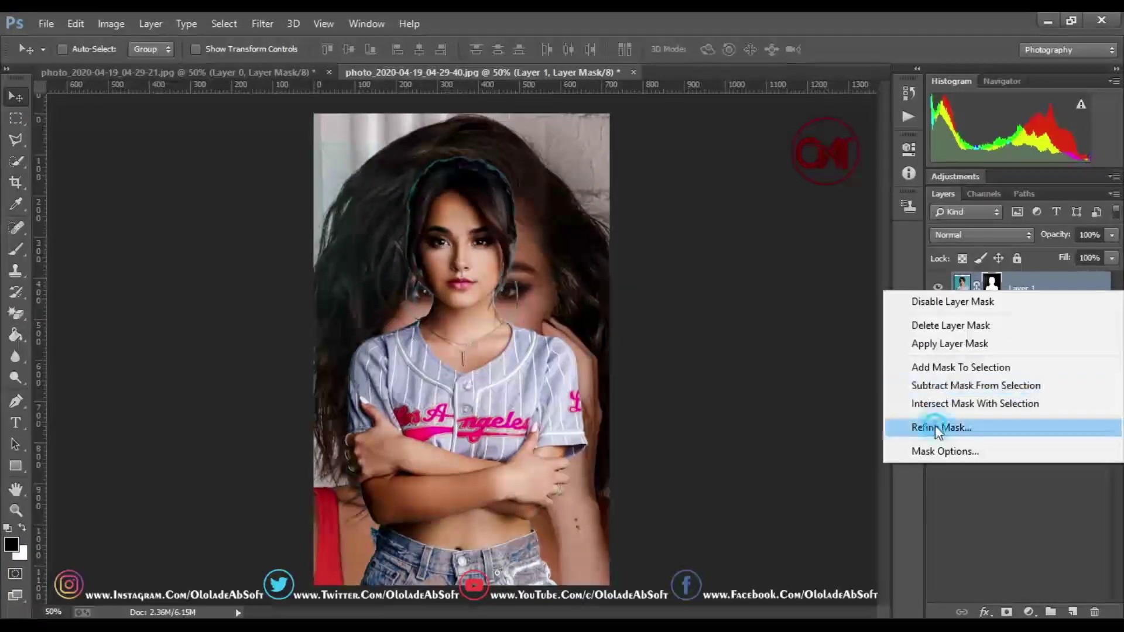
{"action": "left_click", "coordinate": [936, 428]}
{"action": "left_click_drag", "start_coordinate": [869, 176], "coordinate": [894, 176]}
{"action": "mouse_move", "coordinate": [868, 226]}
{"action": "left_mouse_down"}
{"action": "mouse_move", "coordinate": [903, 227]}
{"action": "mouse_move", "coordinate": [915, 247]}
{"action": "mouse_move", "coordinate": [874, 254]}
{"action": "left_mouse_up"}
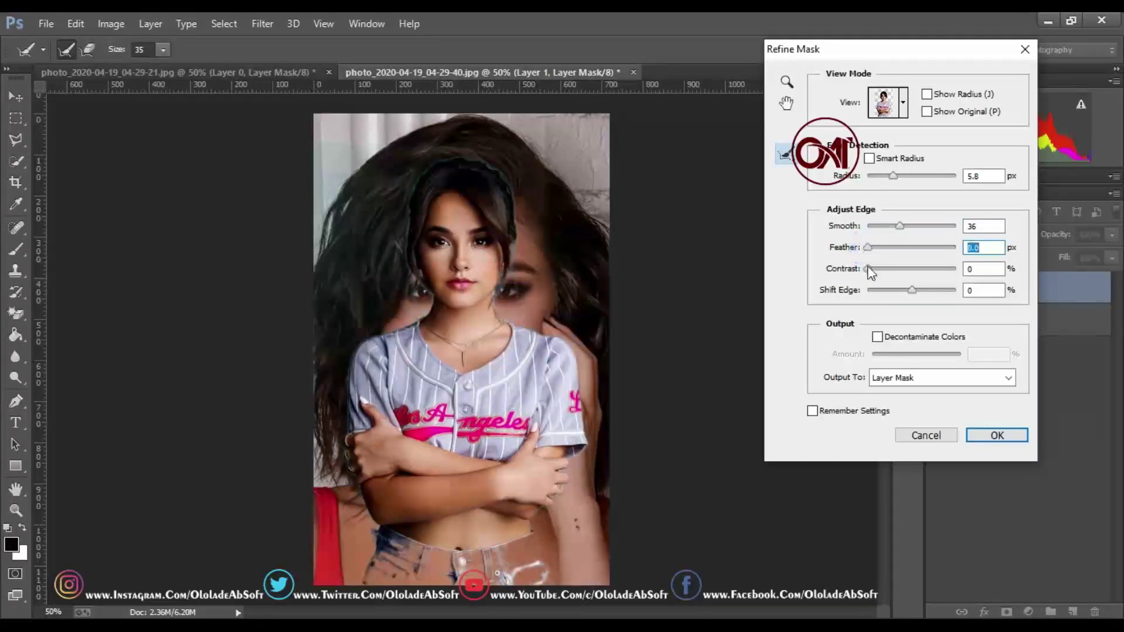
{"action": "left_click_drag", "start_coordinate": [885, 270], "coordinate": [907, 293]}
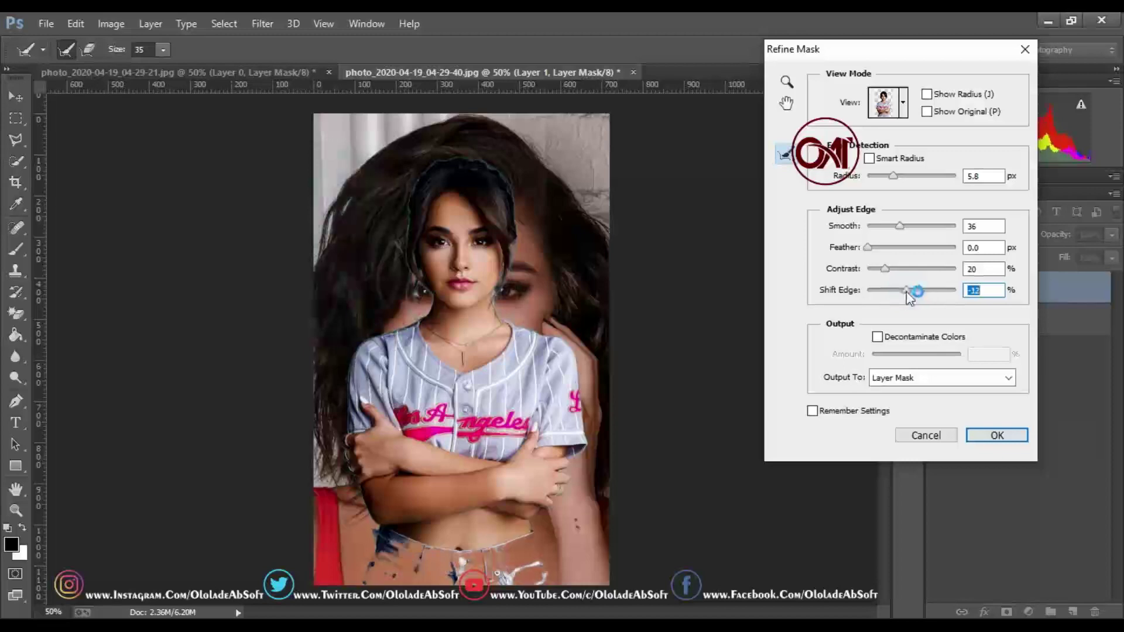
{"action": "left_click", "coordinate": [888, 102]}
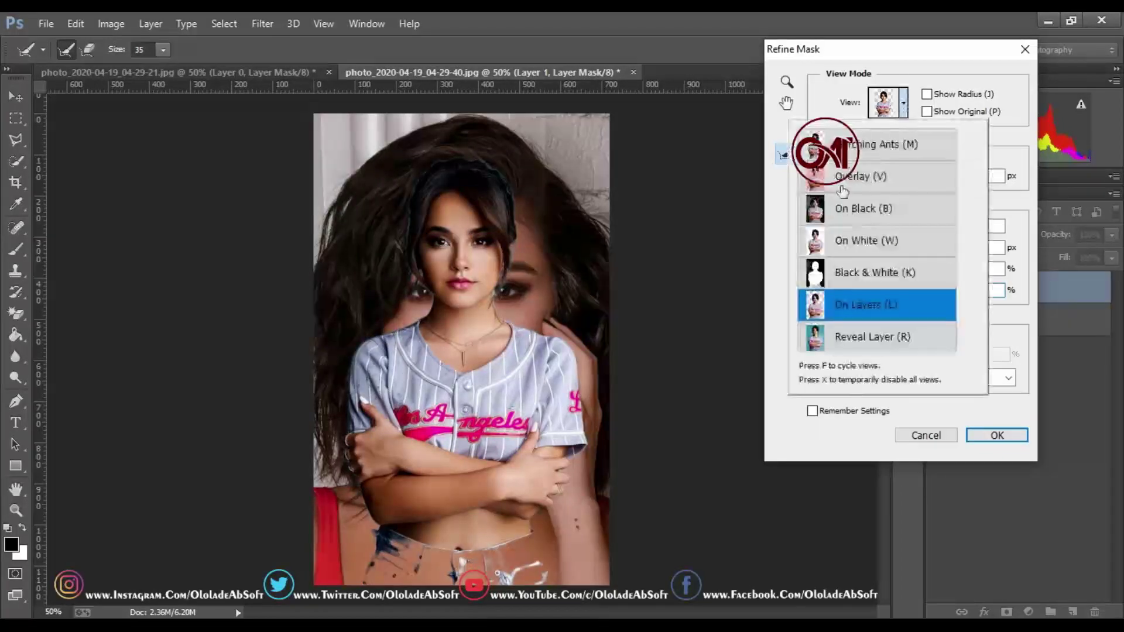
{"action": "key", "text": "v"}
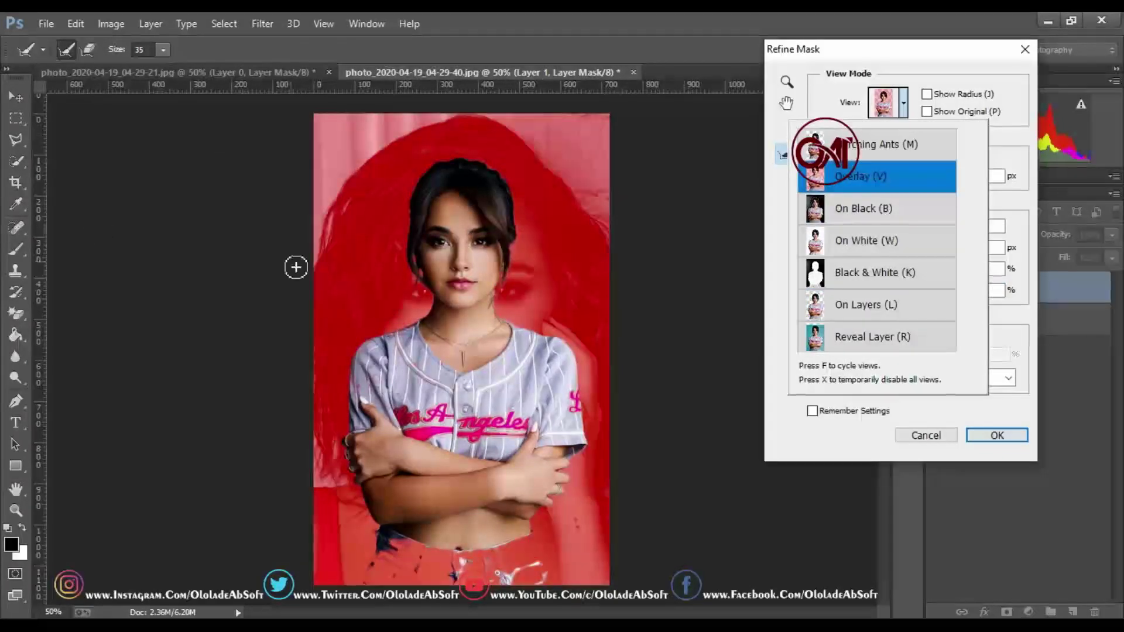
{"action": "left_click", "coordinate": [420, 275]}
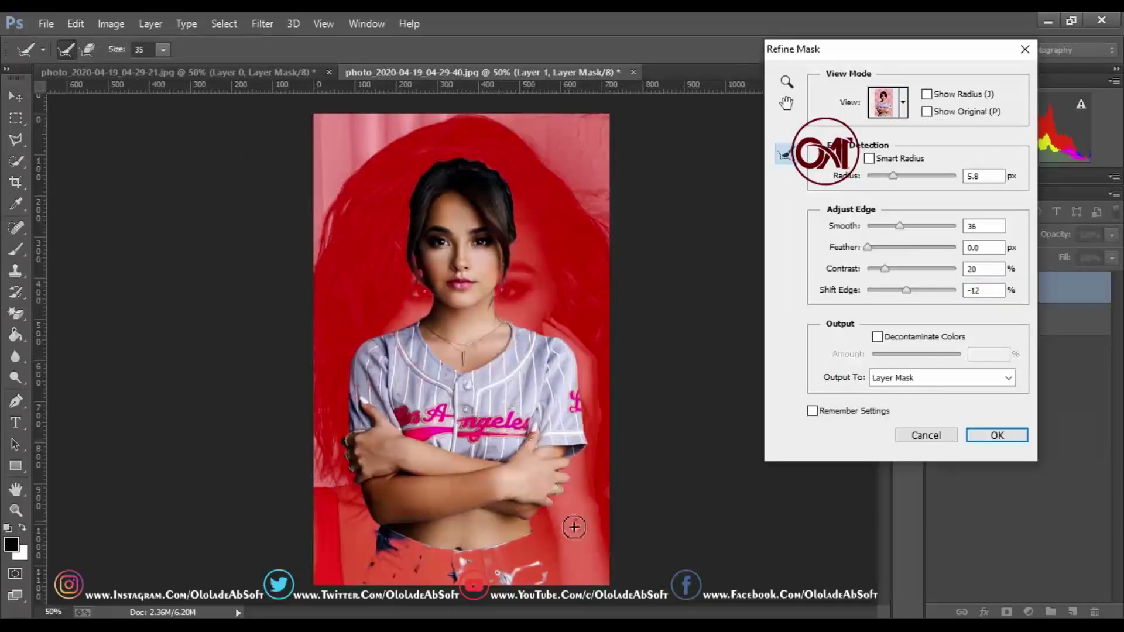
{"action": "left_click", "coordinate": [984, 443]}
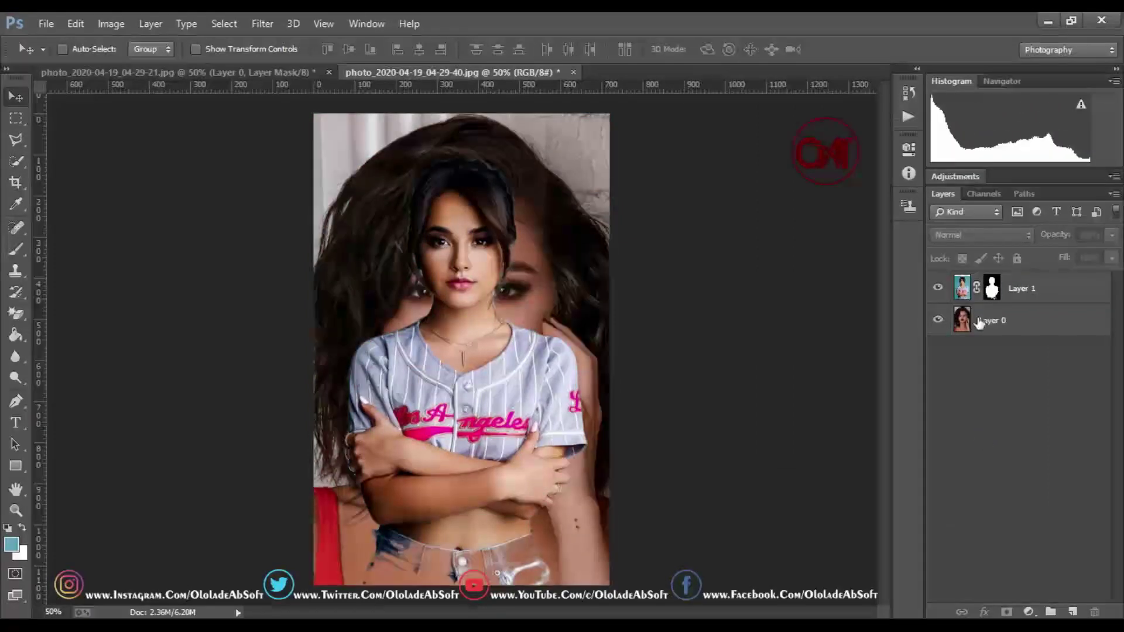
Target Layer 1's mask and brush white over the jeans to restore them
{"action": "left_click", "coordinate": [928, 297]}
{"action": "left_click", "coordinate": [992, 287]}
{"action": "key", "text": "b"}
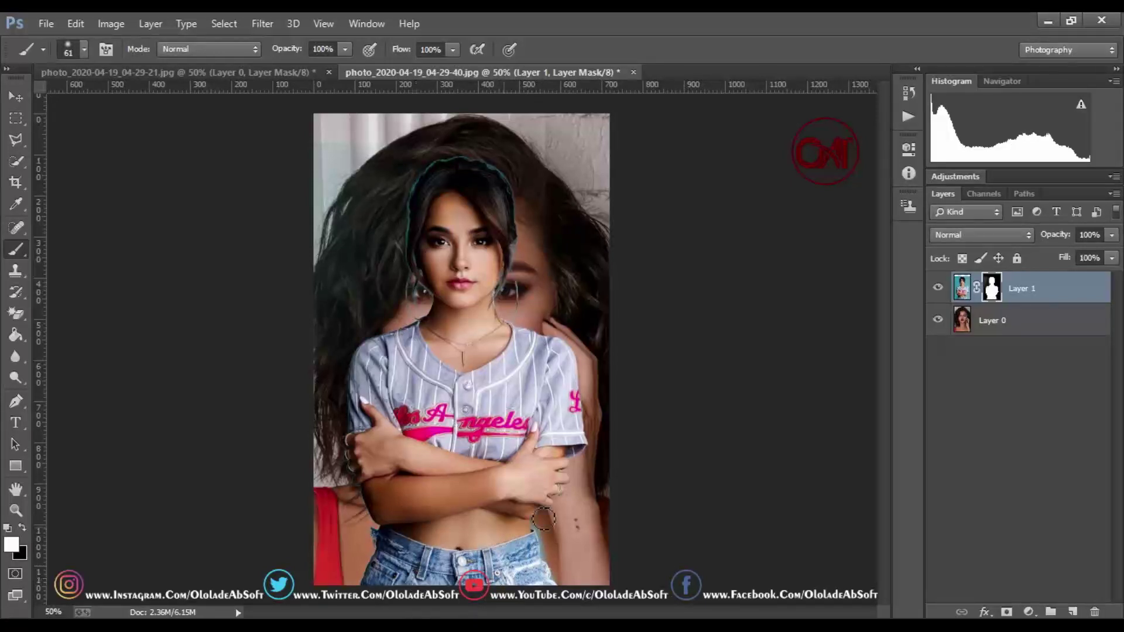
{"action": "key", "text": "z"}
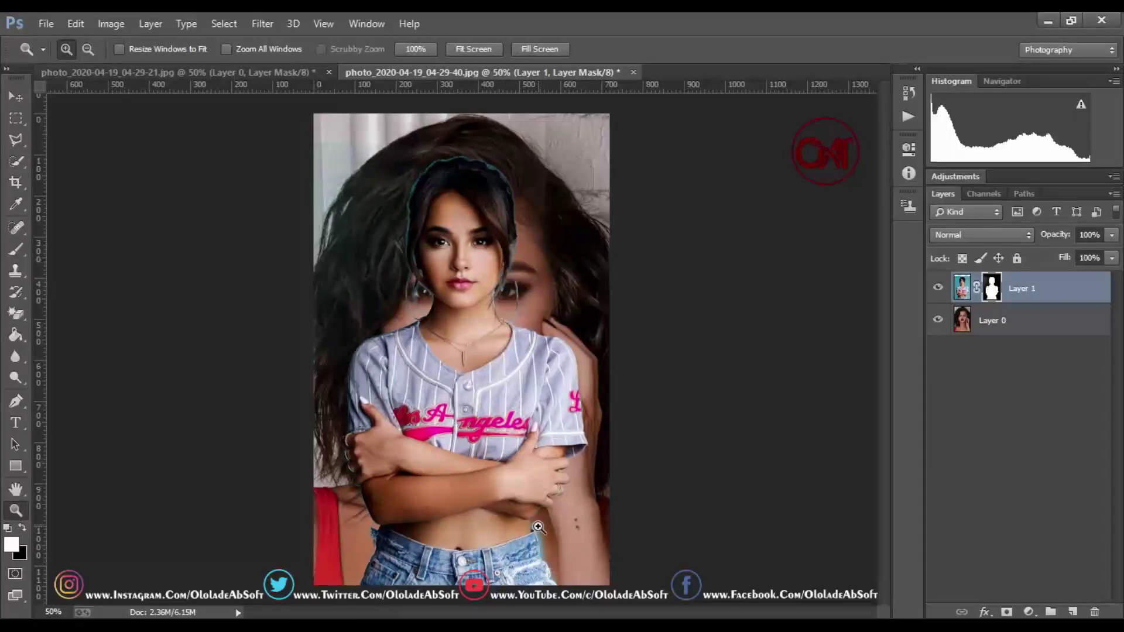
{"action": "key", "text": "x"}
{"action": "left_click", "coordinate": [16, 250]}
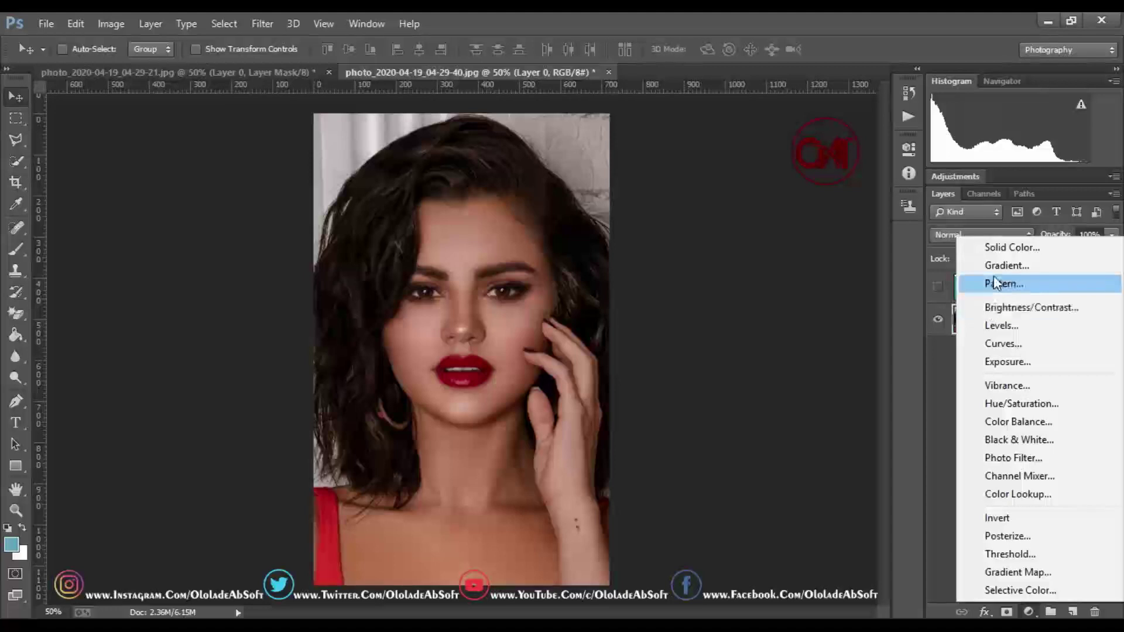
Add a gradient fill layer and remove the gradient's extra colour stop
{"action": "left_click", "coordinate": [990, 264]}
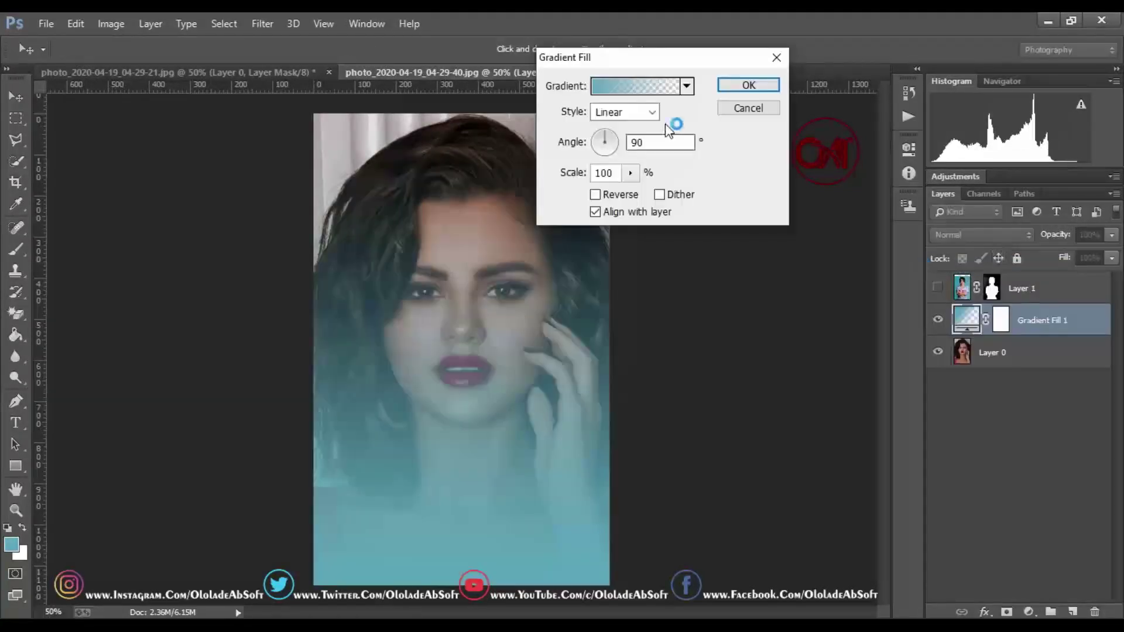
{"action": "left_click", "coordinate": [634, 92]}
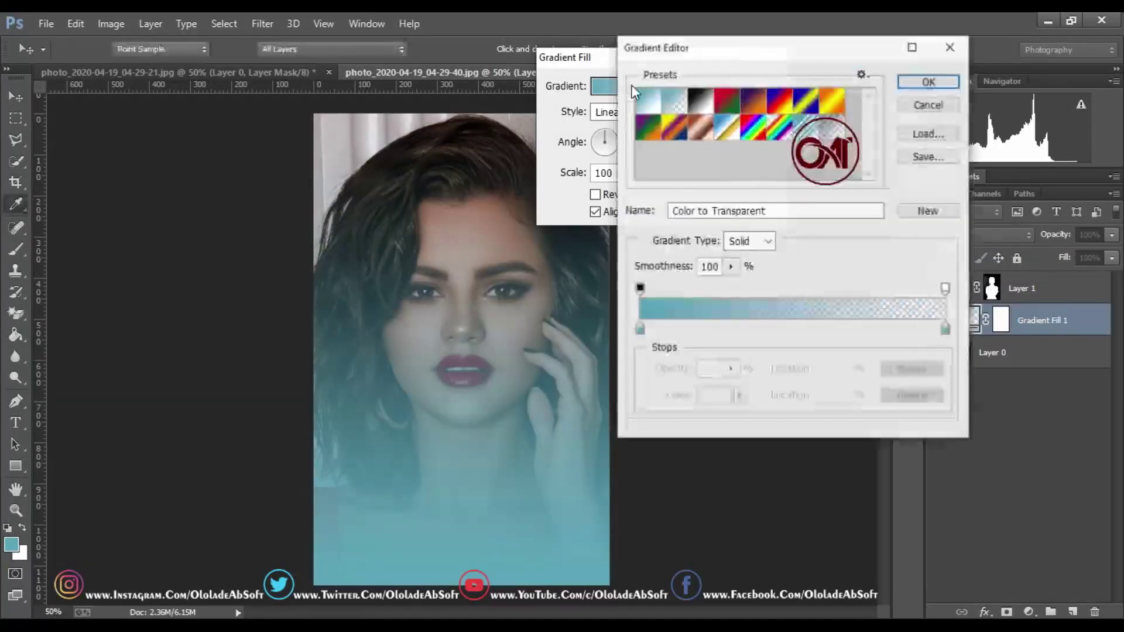
{"action": "left_click", "coordinate": [946, 329]}
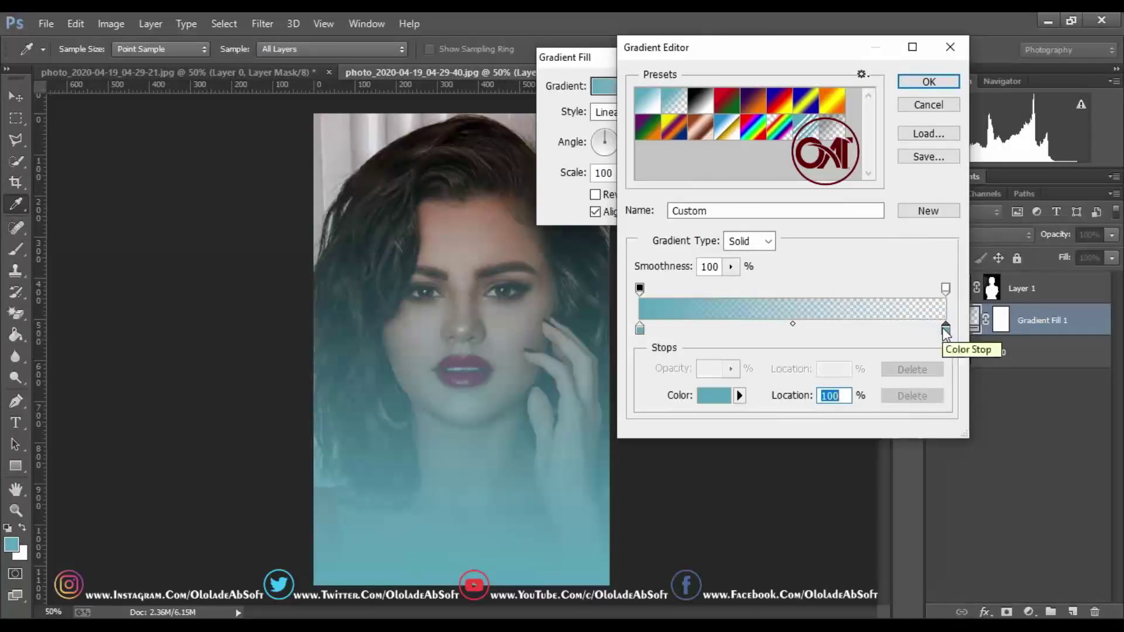
{"action": "left_click_drag", "start_coordinate": [946, 329], "coordinate": [944, 375]}
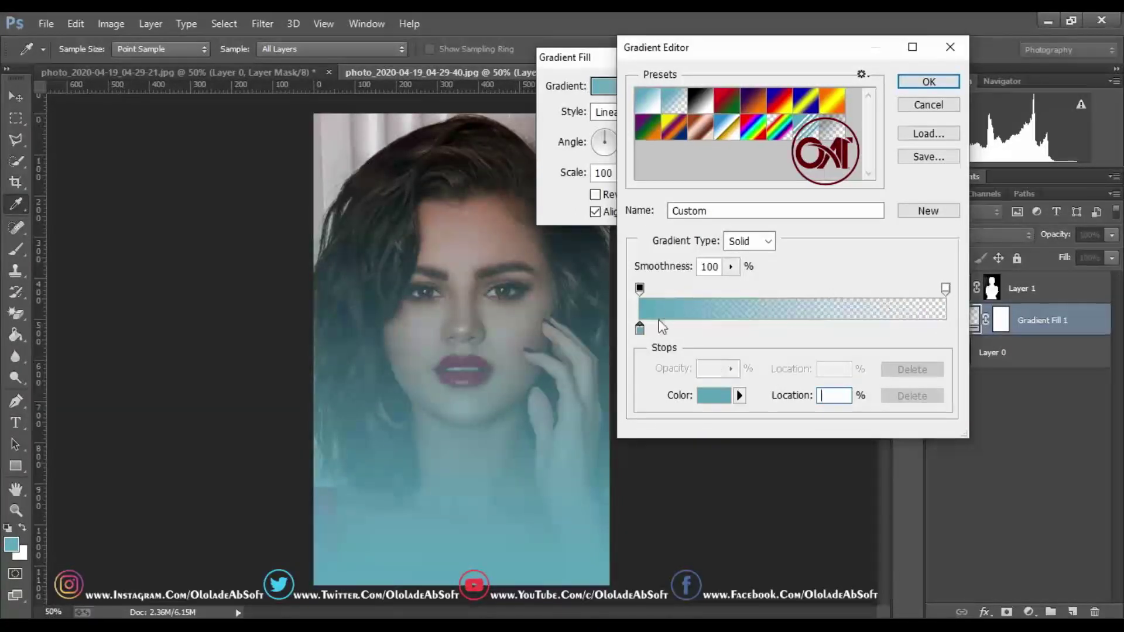
Set the gradient's left colour stop to bright green #04dd37
{"action": "left_click", "coordinate": [640, 330]}
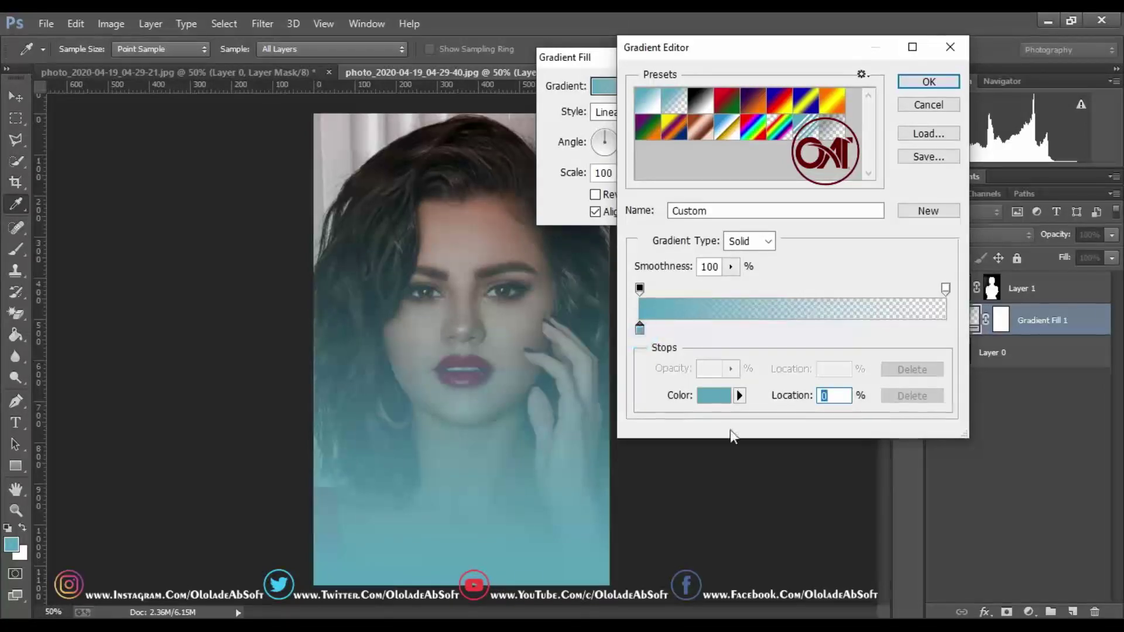
{"action": "left_click", "coordinate": [708, 398]}
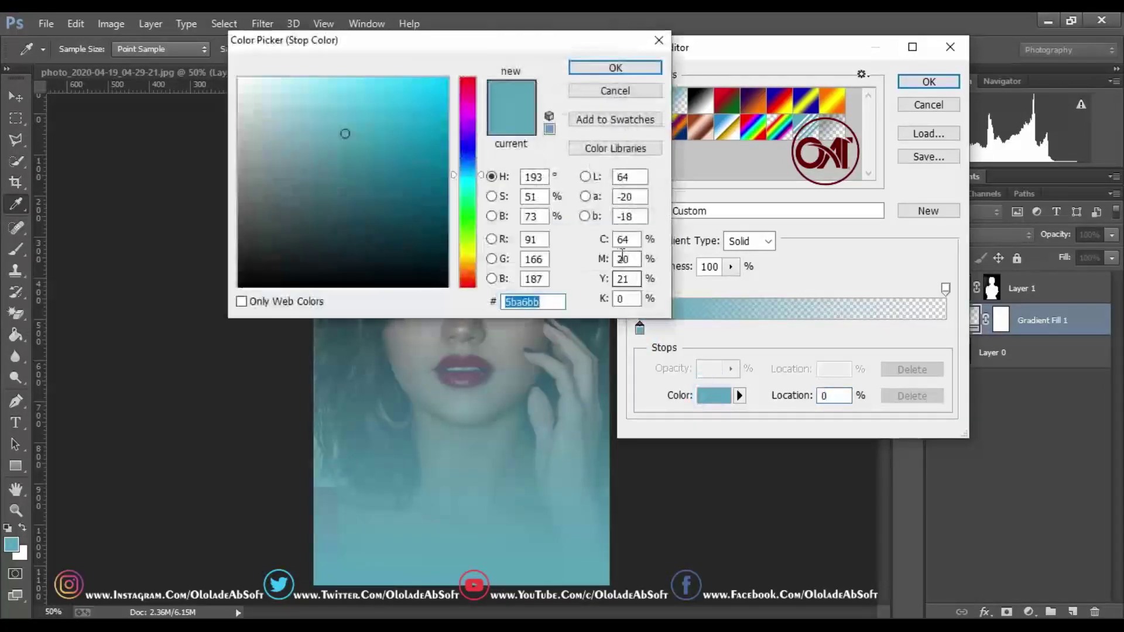
{"action": "left_click_drag", "start_coordinate": [473, 186], "coordinate": [468, 209]}
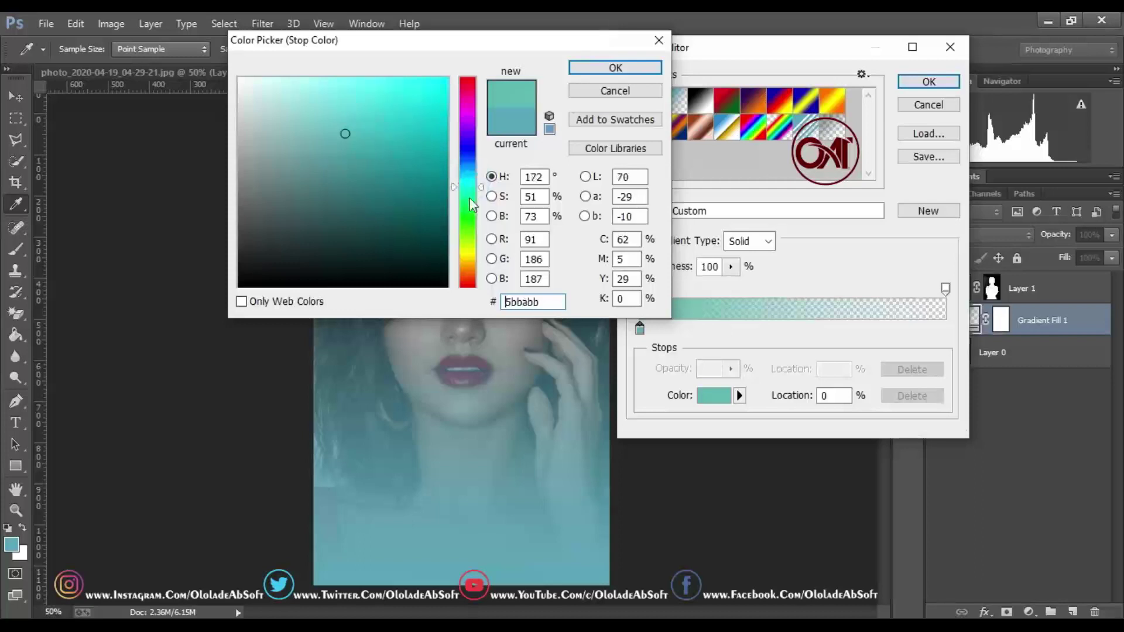
{"action": "left_click", "coordinate": [443, 106]}
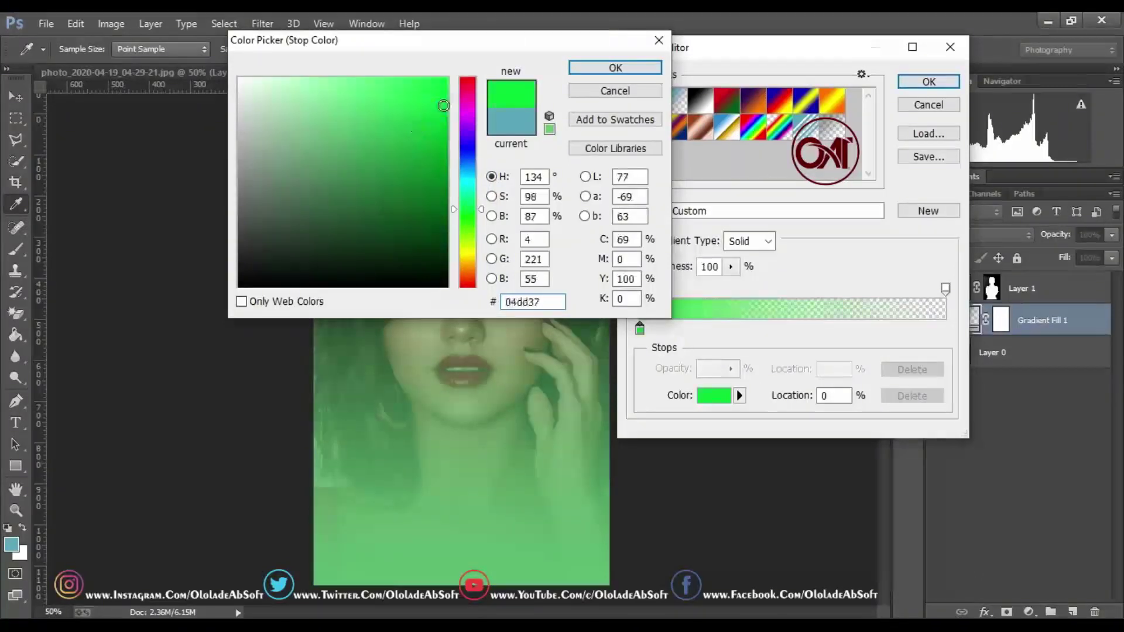
{"action": "left_click", "coordinate": [589, 70]}
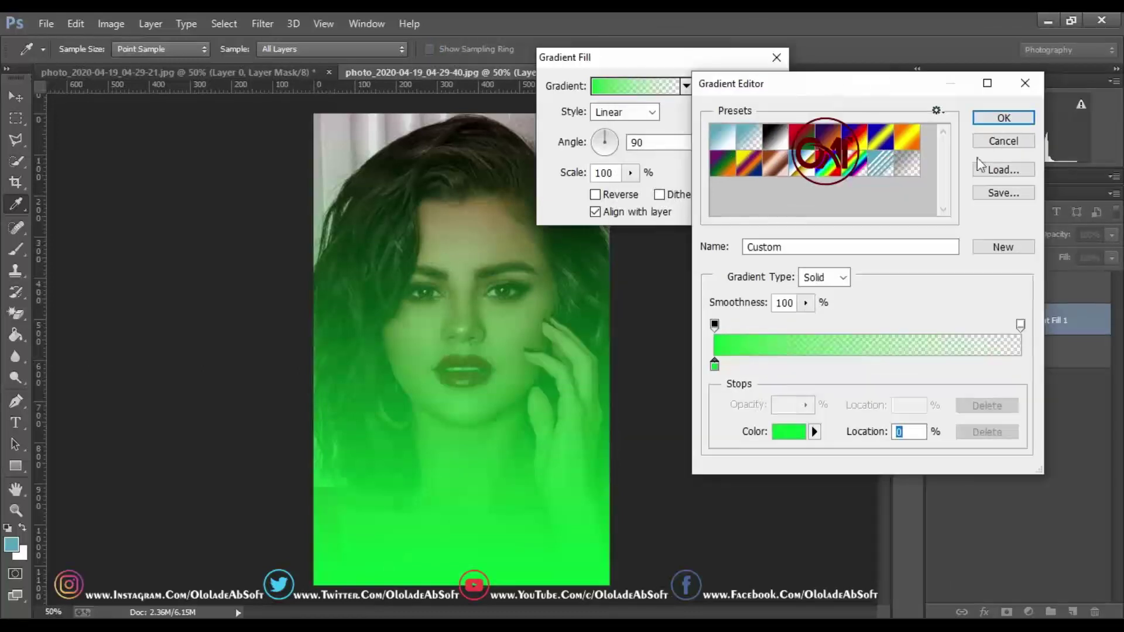
Move the green gradient's opacity stops to about 47% and 57%, and accept the gradient
{"action": "left_click_drag", "start_coordinate": [714, 325], "coordinate": [859, 325]}
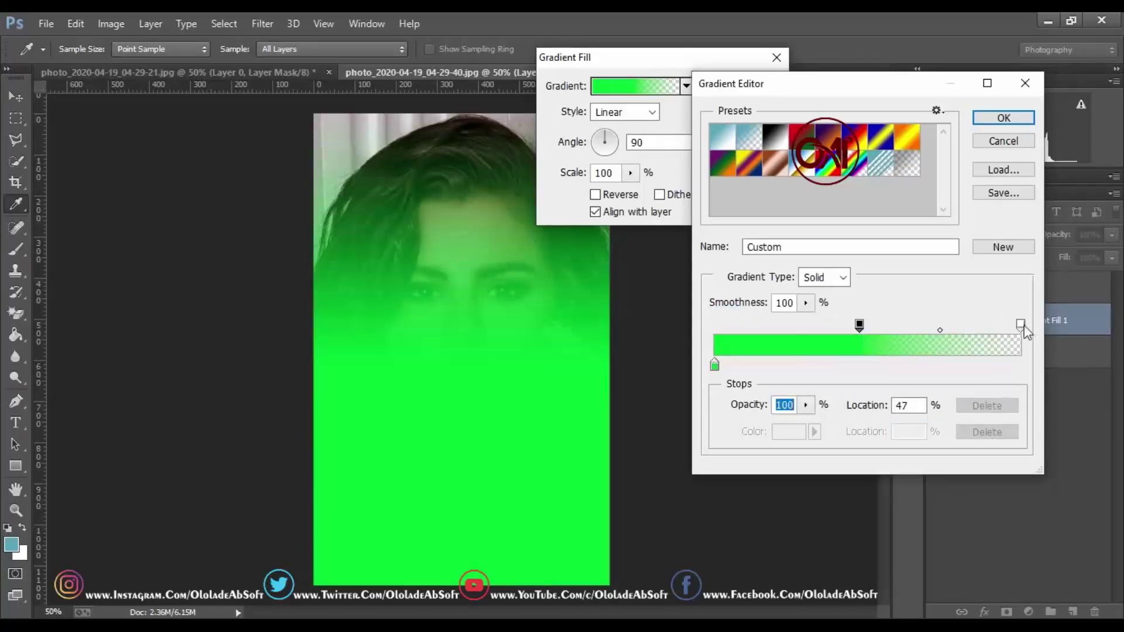
{"action": "left_click_drag", "start_coordinate": [1023, 325], "coordinate": [892, 325]}
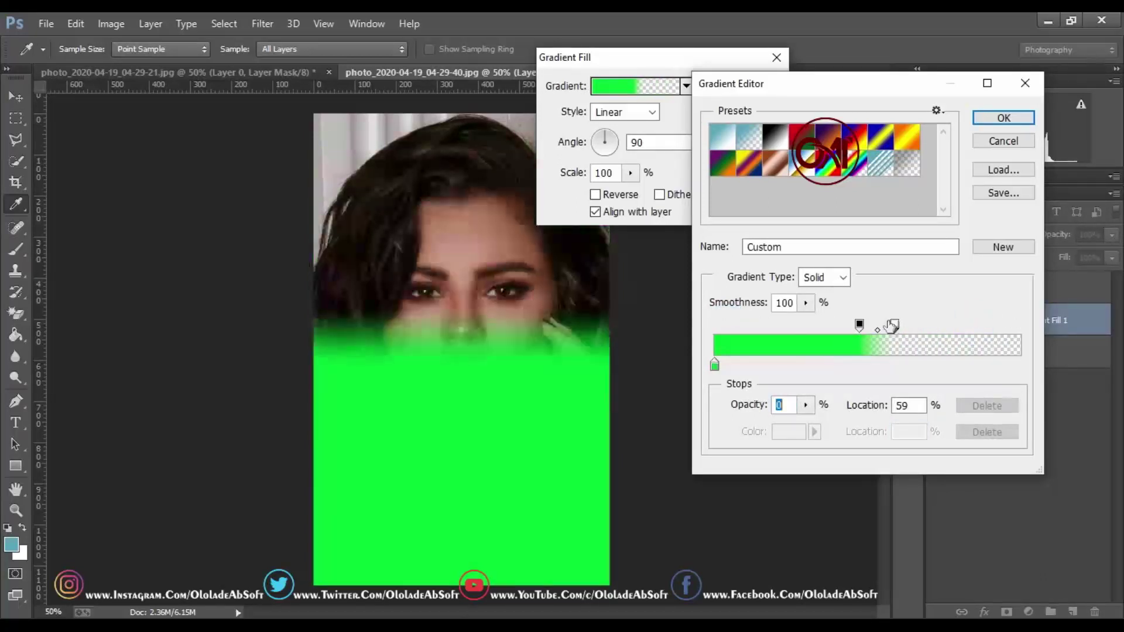
{"action": "left_click", "coordinate": [857, 325]}
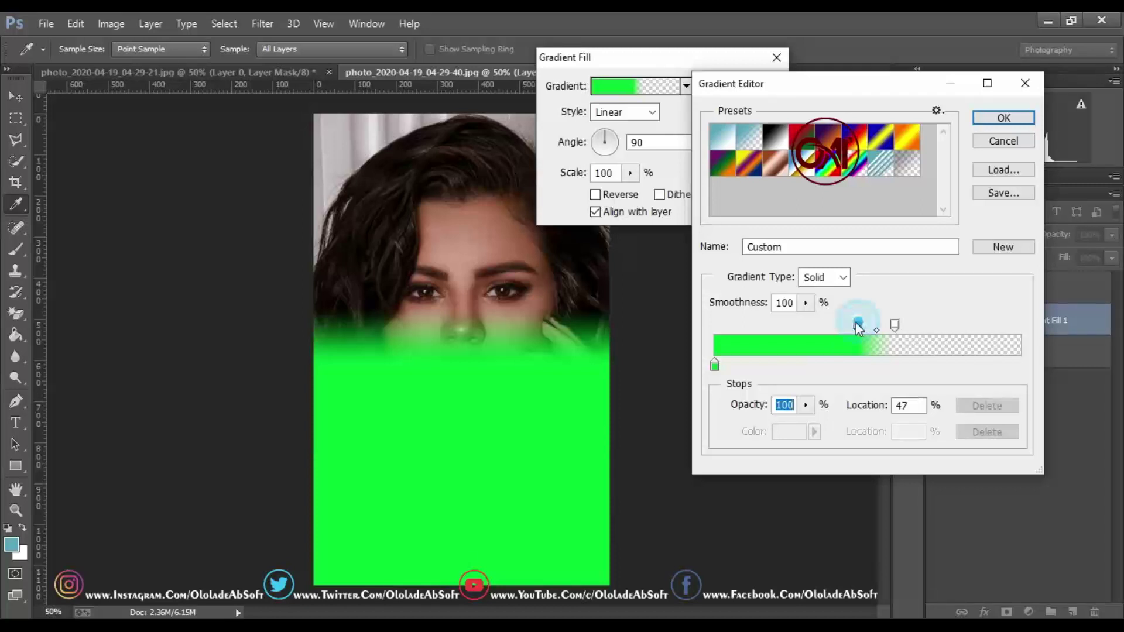
{"action": "left_click_drag", "start_coordinate": [858, 321], "coordinate": [889, 325]}
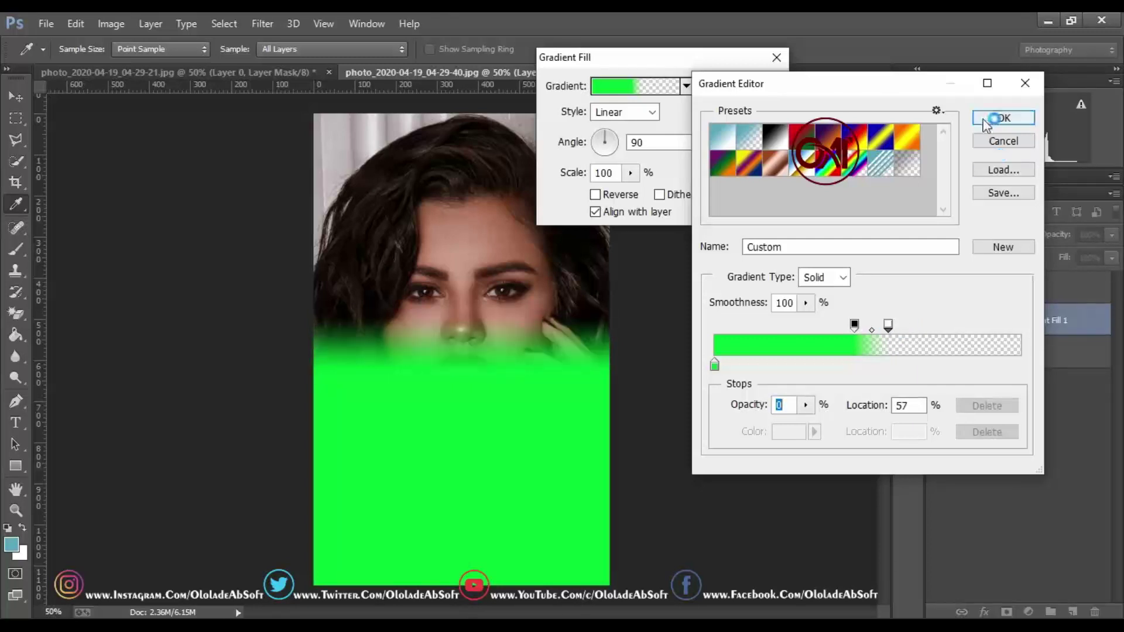
{"action": "left_click", "coordinate": [1002, 117]}
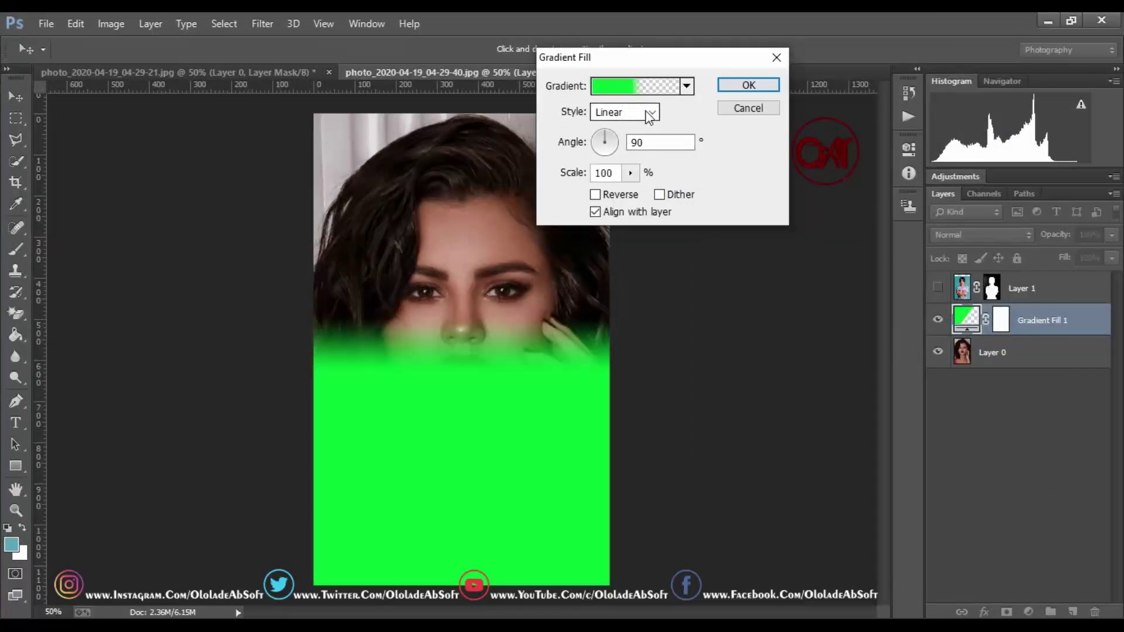
Set the Gradient Fill angle to 0 so the green runs horizontally
{"action": "double_click", "coordinate": [649, 144]}
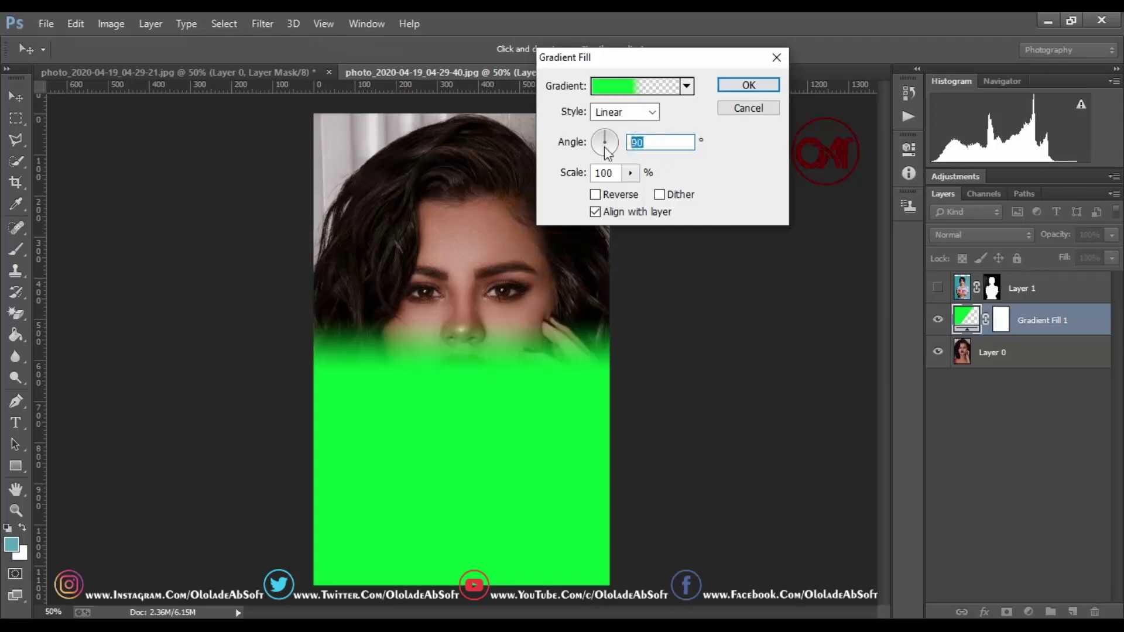
{"action": "type", "text": "0"}
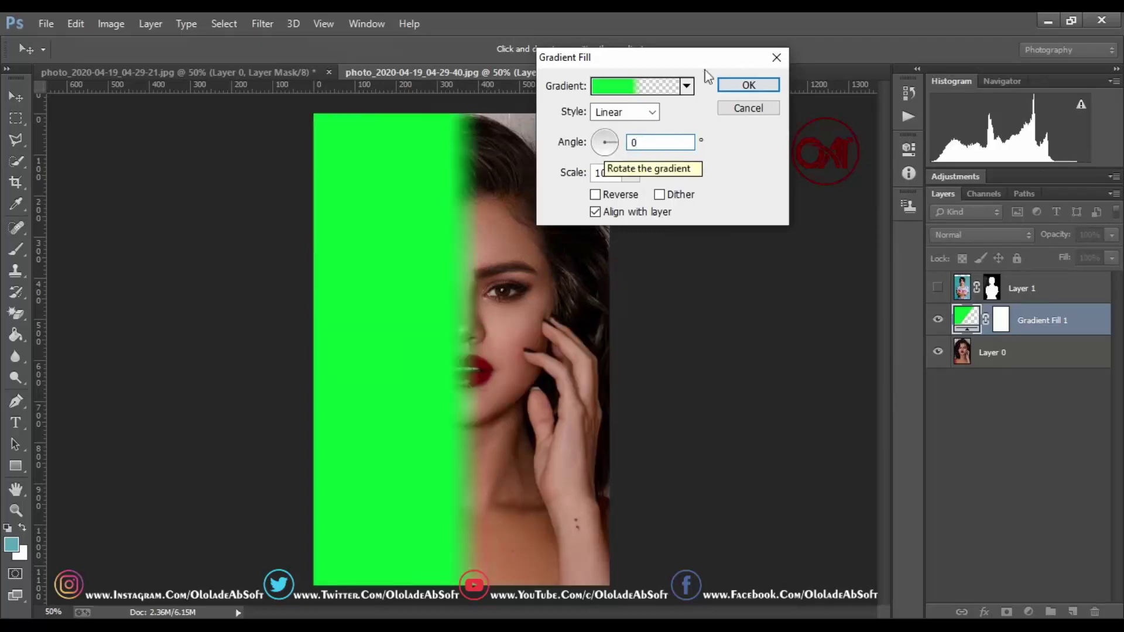
{"action": "left_click", "coordinate": [738, 85]}
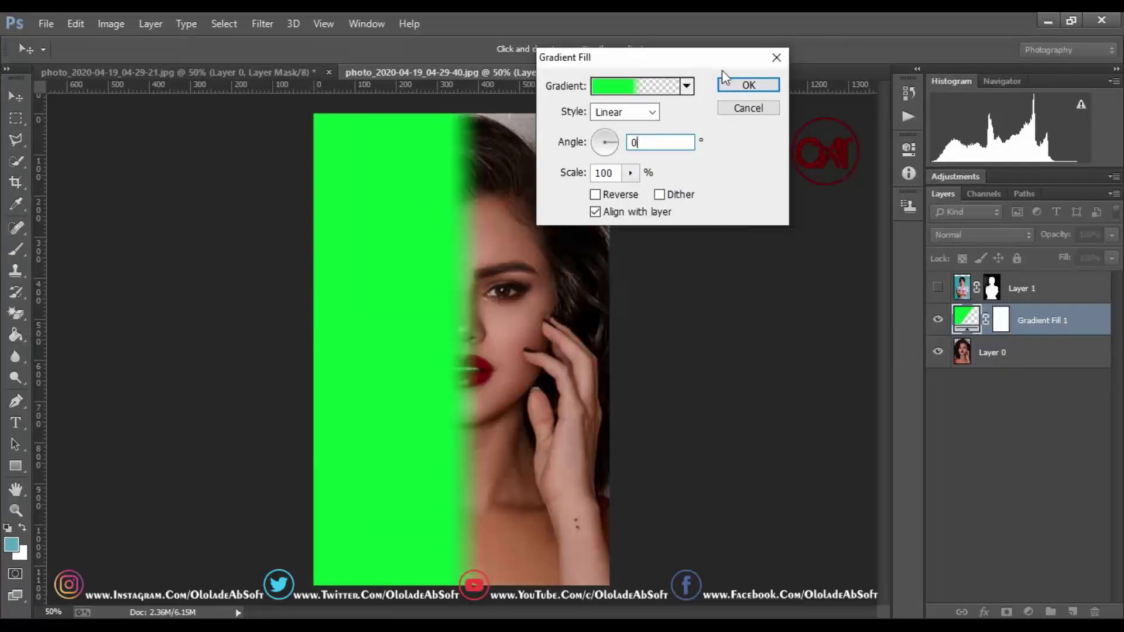
{"action": "left_click", "coordinate": [739, 85]}
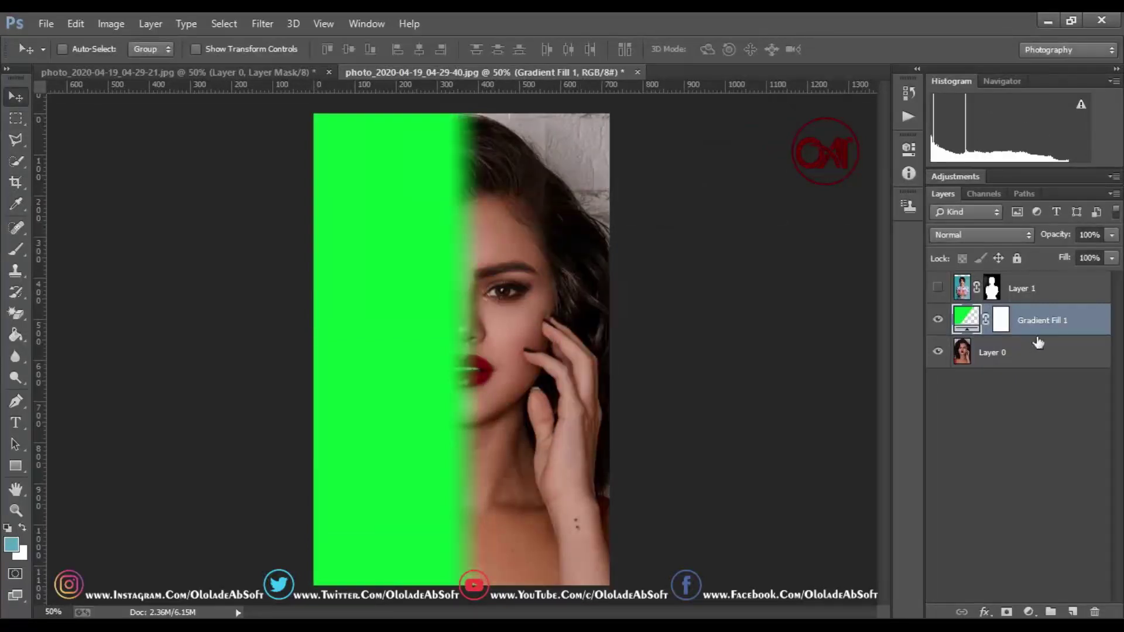
Duplicate the Gradient Fill 1 layer, backing out of an accidental Delete Layer prompt
{"action": "right_click", "coordinate": [1034, 316]}
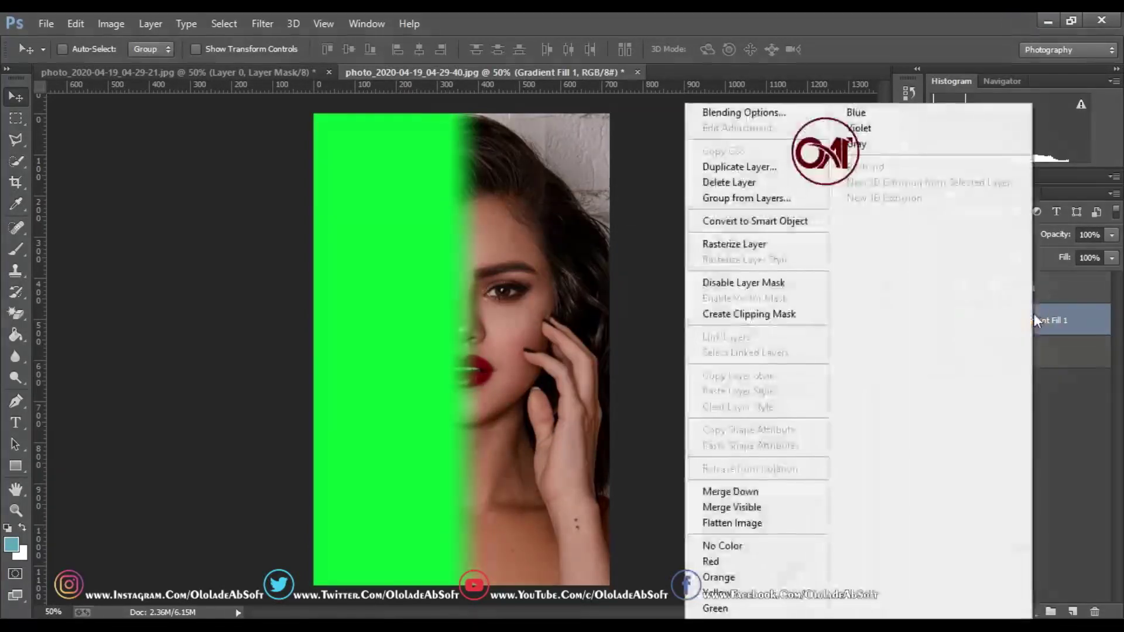
{"action": "left_click", "coordinate": [739, 182]}
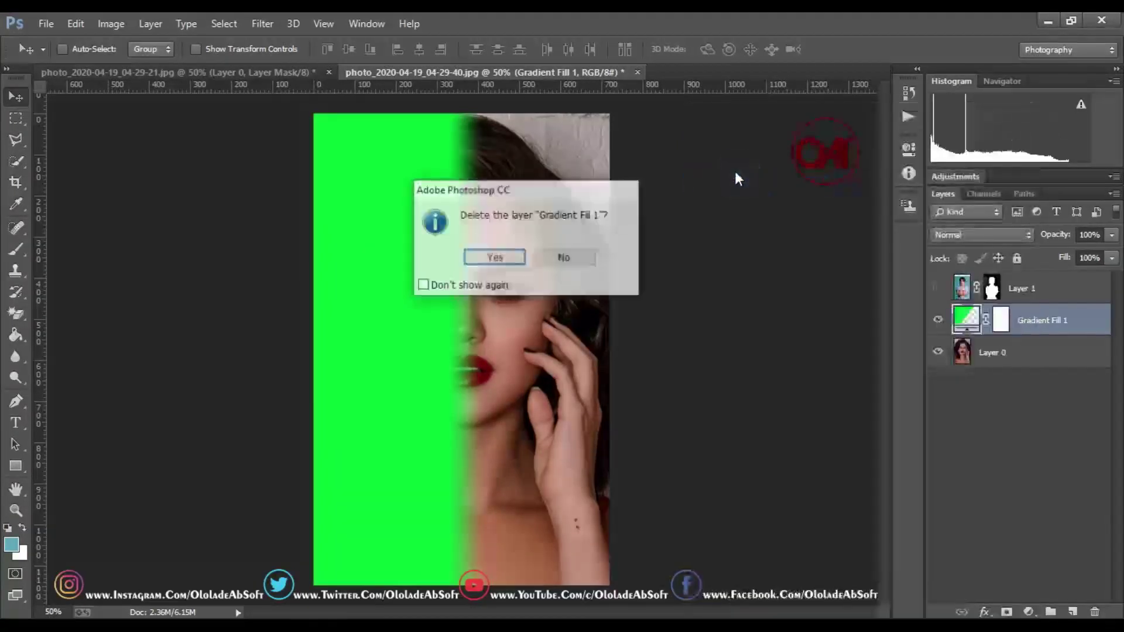
{"action": "left_click", "coordinate": [564, 258]}
{"action": "left_click", "coordinate": [1047, 320]}
{"action": "right_click", "coordinate": [1047, 320]}
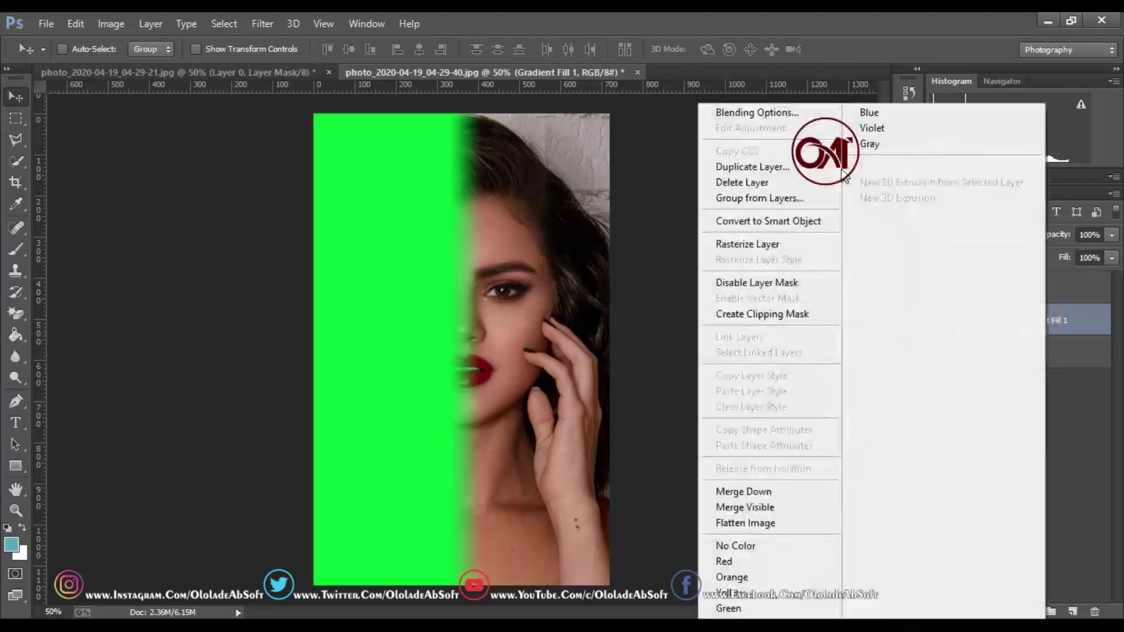
{"action": "left_click", "coordinate": [740, 166]}
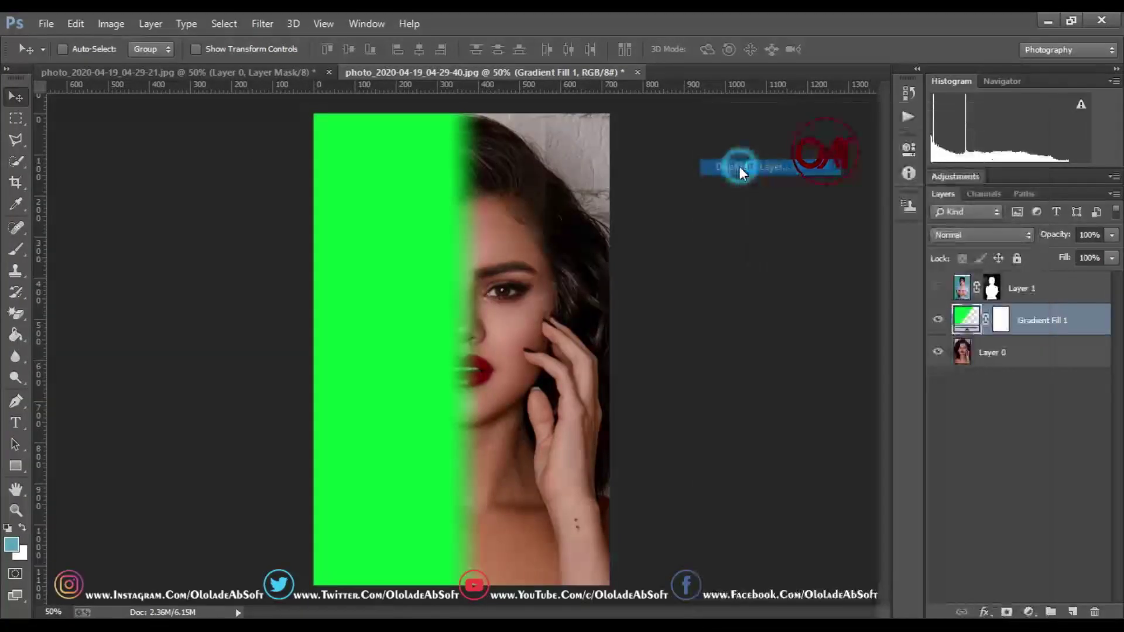
{"action": "left_click", "coordinate": [582, 191]}
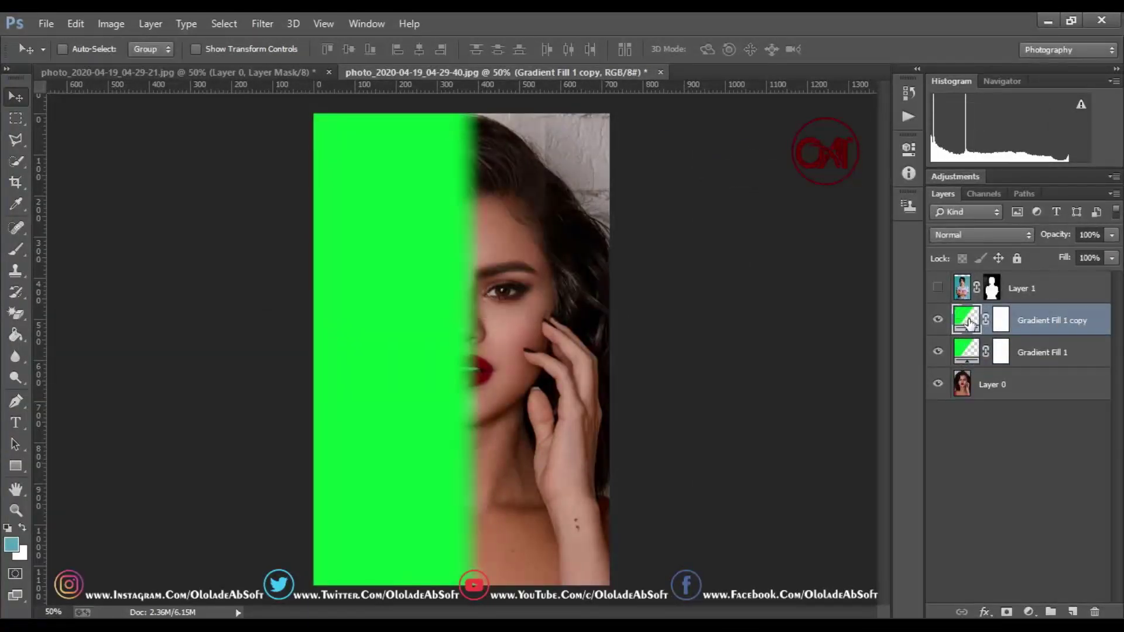
In the copied layer's gradient, rearrange the left colour stops, dropping the teal one
{"action": "double_click", "coordinate": [967, 322]}
{"action": "left_click", "coordinate": [614, 86]}
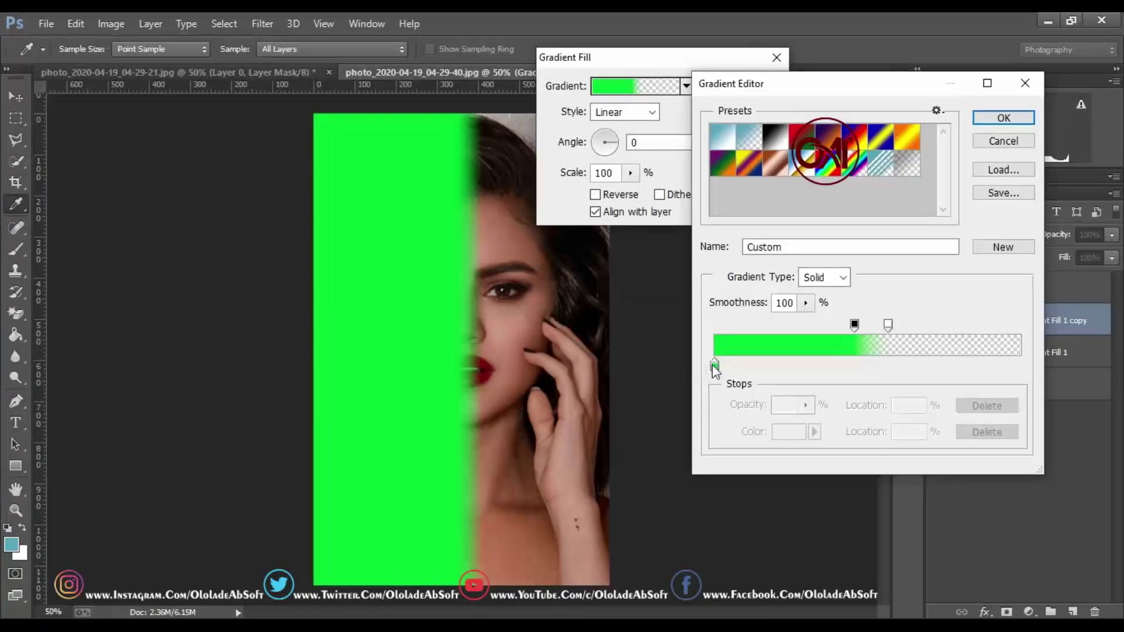
{"action": "left_click", "coordinate": [714, 366]}
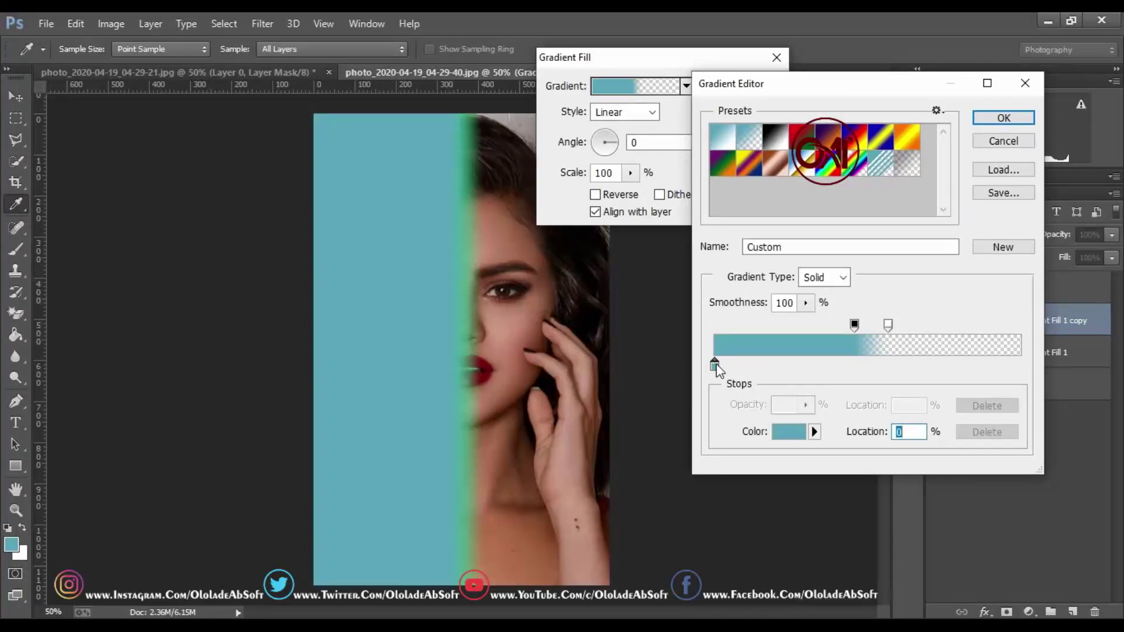
{"action": "left_click_drag", "start_coordinate": [715, 364], "coordinate": [729, 364]}
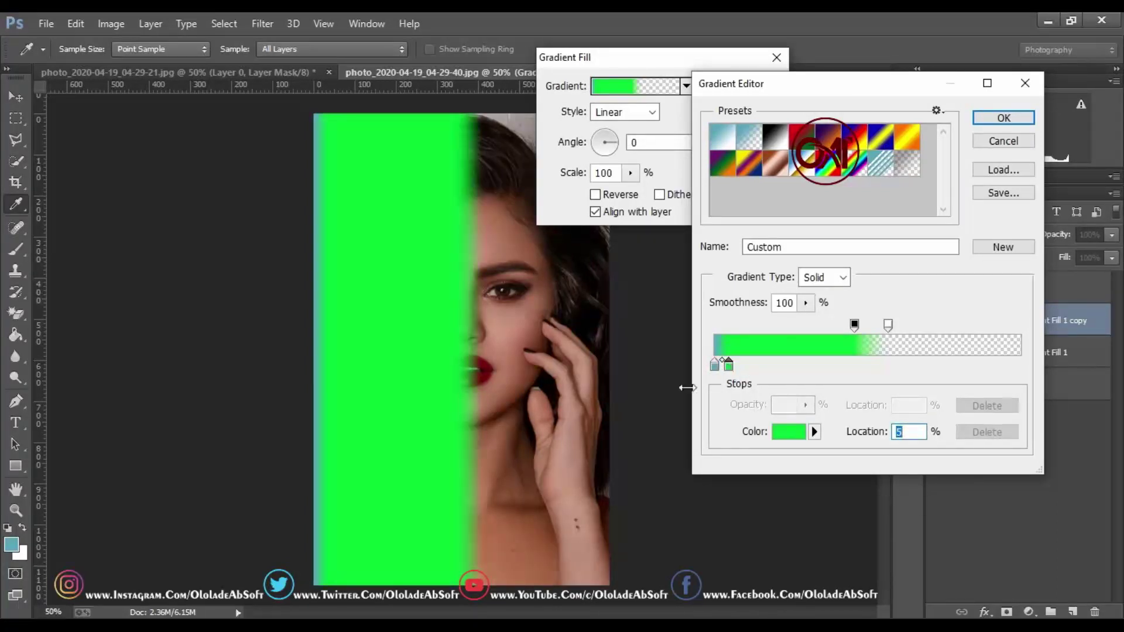
{"action": "left_click", "coordinate": [714, 366]}
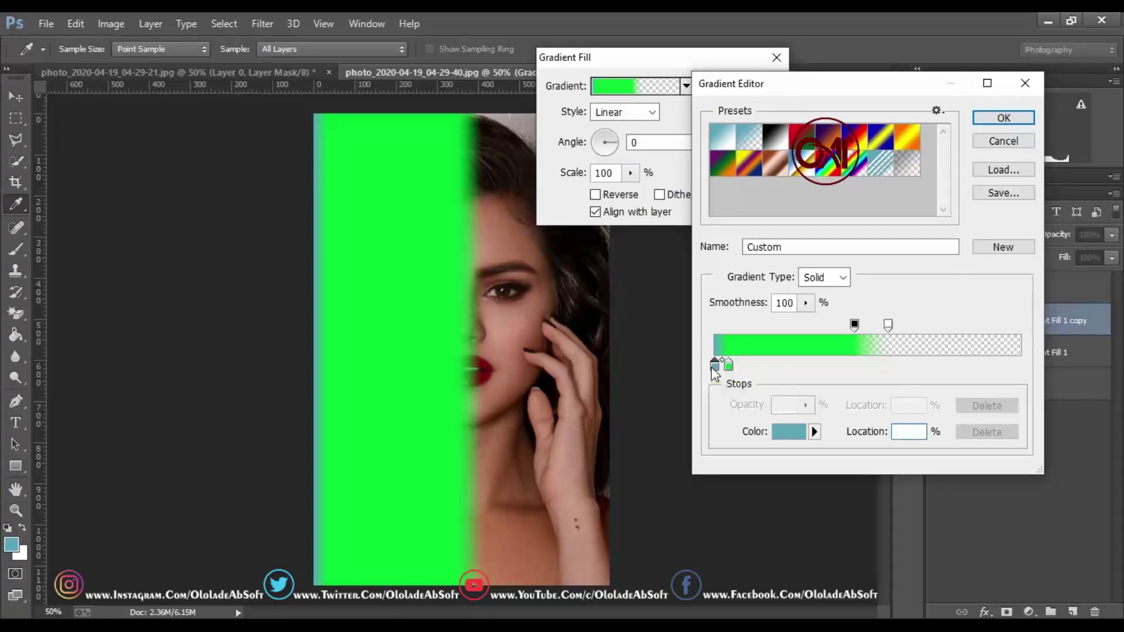
{"action": "left_click", "coordinate": [714, 367]}
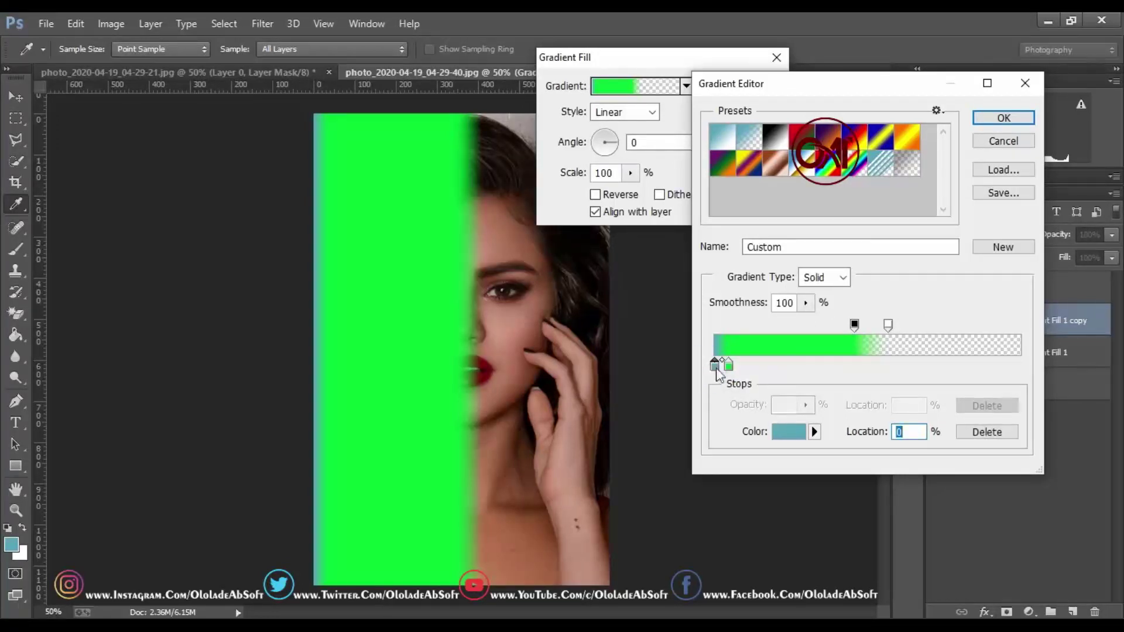
{"action": "left_click", "coordinate": [502, 569]}
{"action": "left_click_drag", "start_coordinate": [729, 365], "coordinate": [713, 366]}
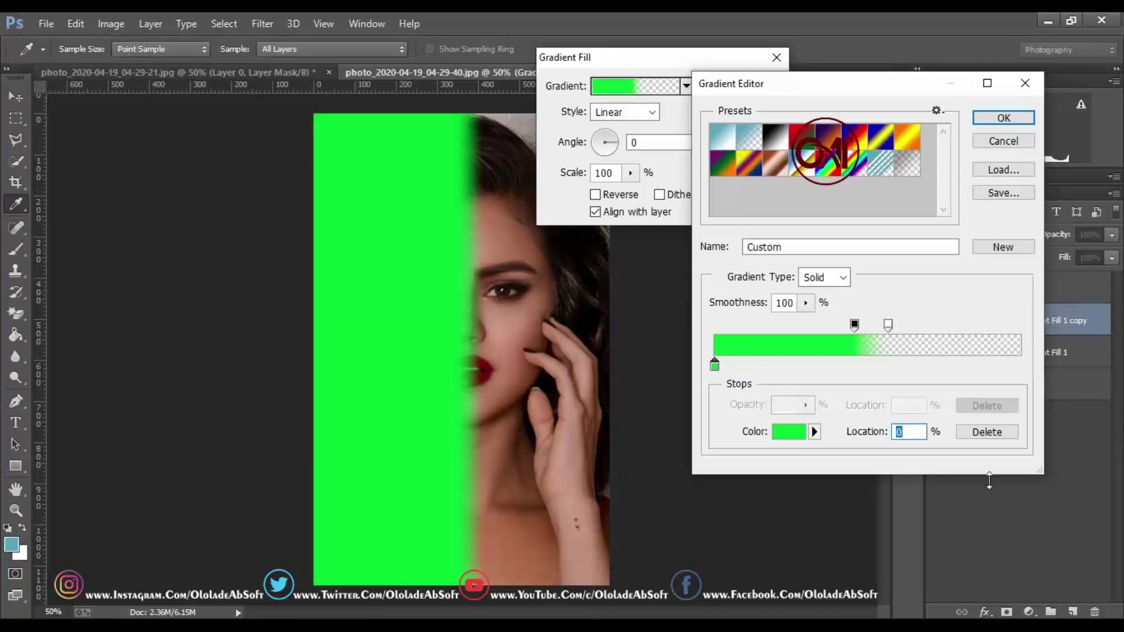
Recolour the left gradient stop to bright magenta in the Color Picker
{"action": "left_click", "coordinate": [788, 432]}
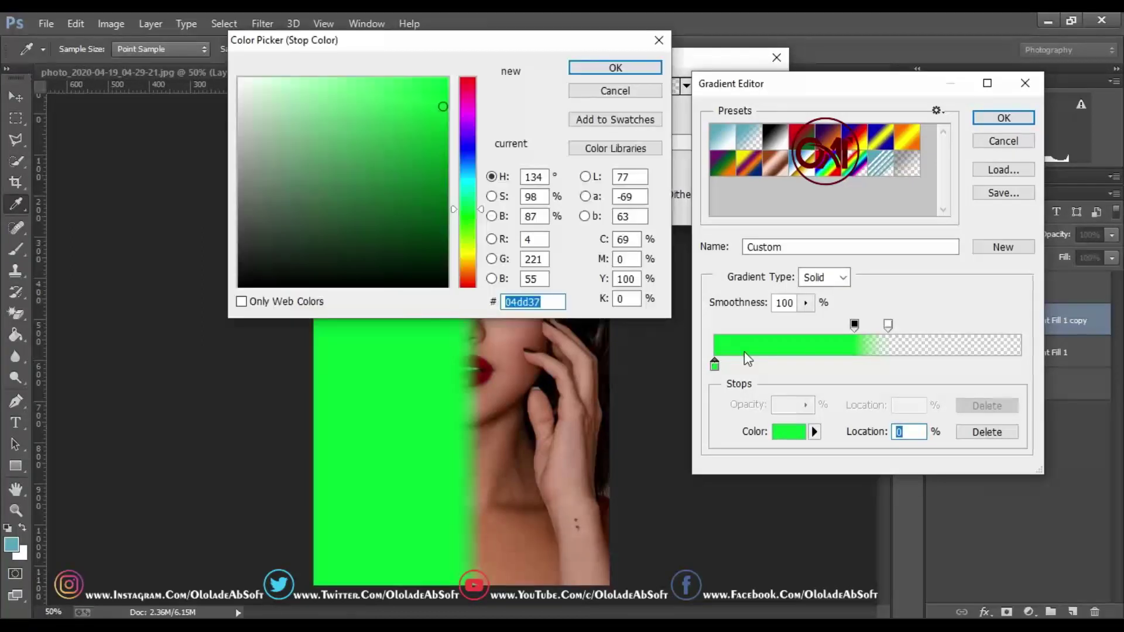
{"action": "left_click", "coordinate": [472, 180]}
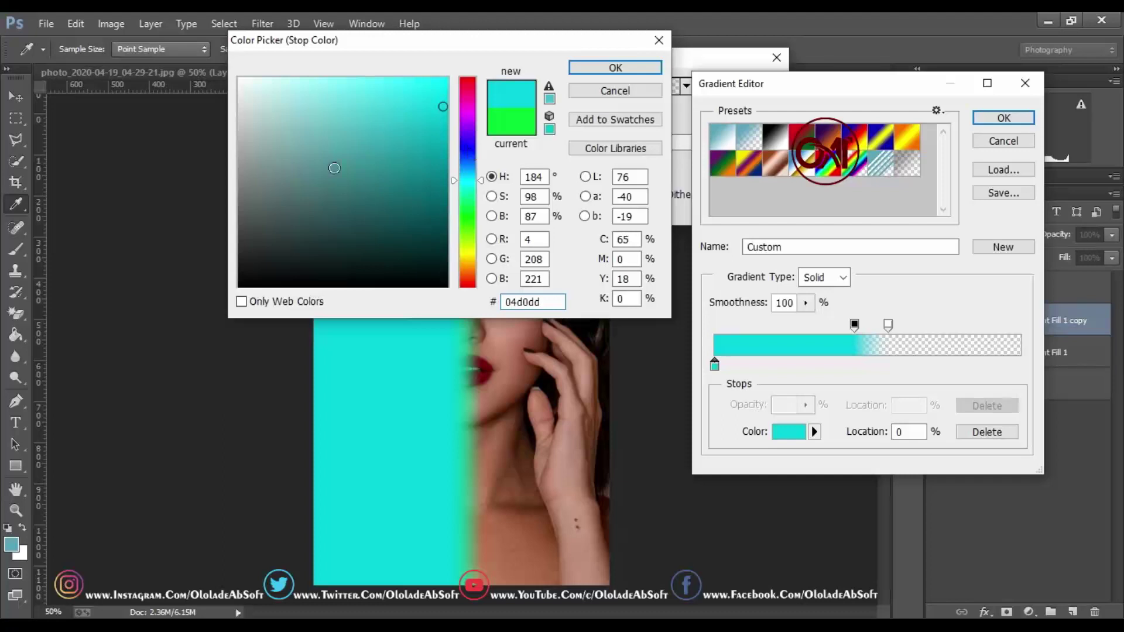
{"action": "left_click", "coordinate": [334, 153]}
{"action": "left_click_drag", "start_coordinate": [471, 175], "coordinate": [469, 171]}
{"action": "left_click", "coordinate": [417, 158]}
{"action": "left_click", "coordinate": [452, 123]}
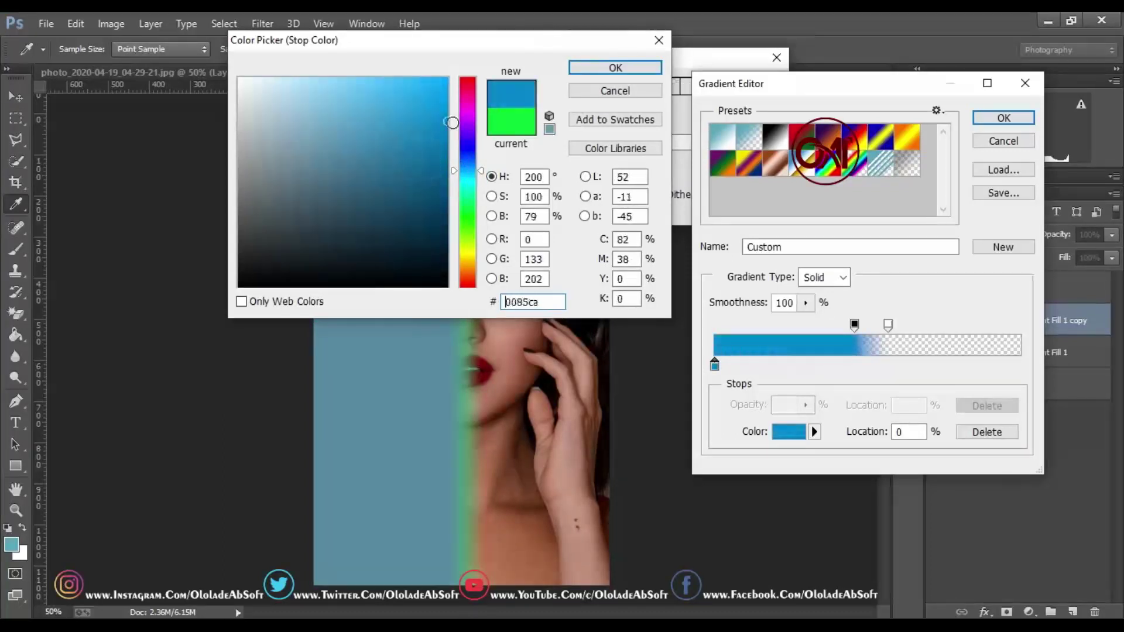
{"action": "left_click_drag", "start_coordinate": [468, 171], "coordinate": [472, 151]}
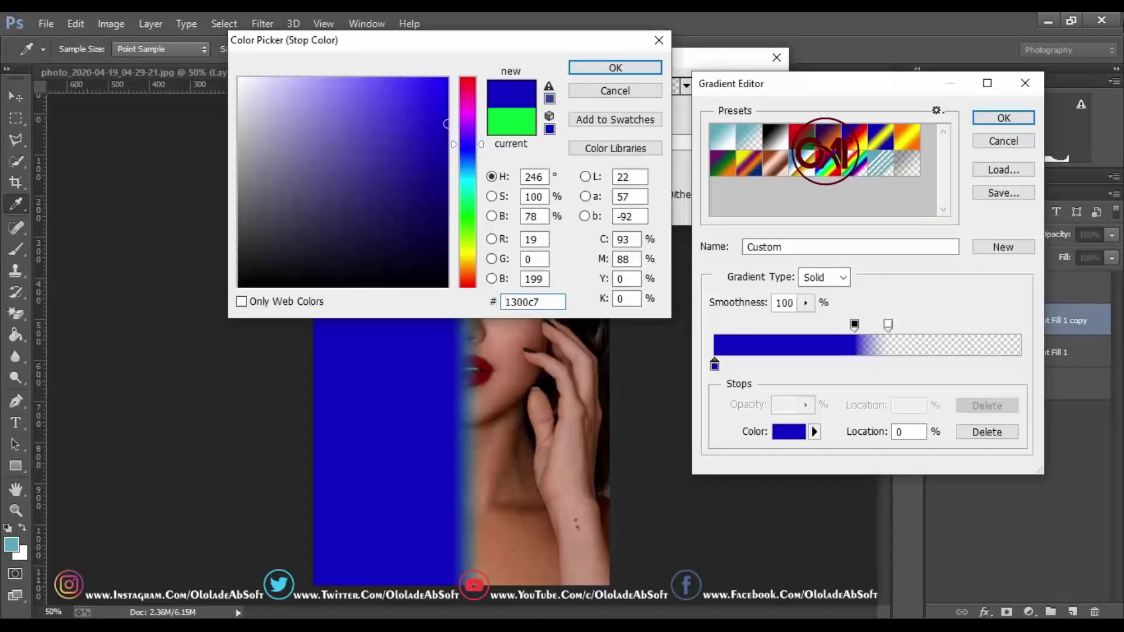
{"action": "left_click", "coordinate": [481, 143]}
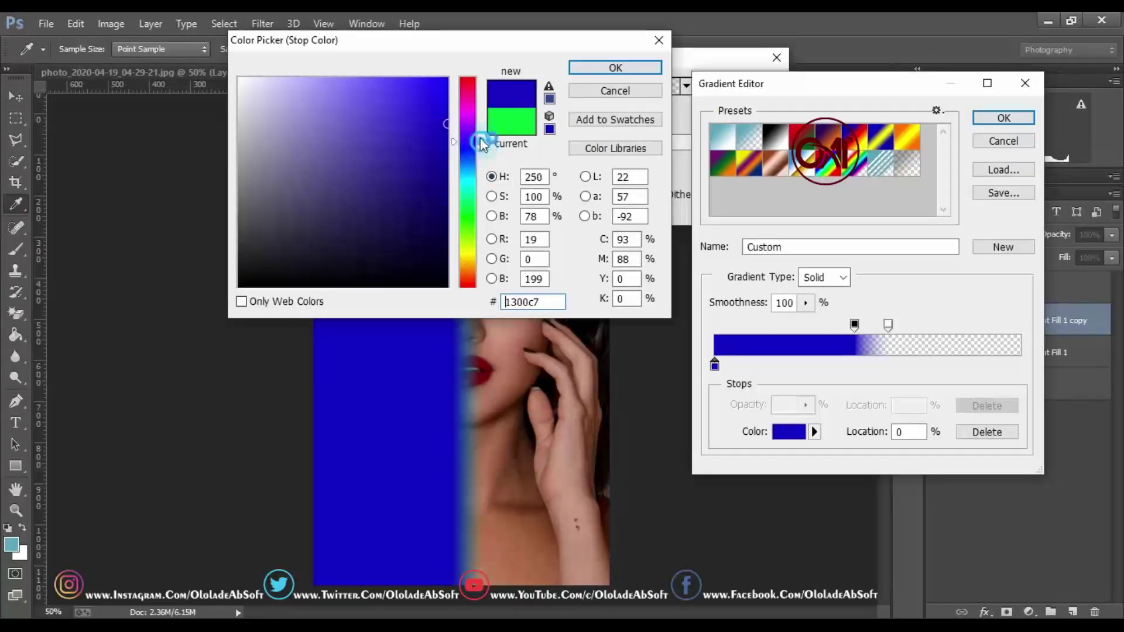
{"action": "left_click_drag", "start_coordinate": [481, 143], "coordinate": [478, 115]}
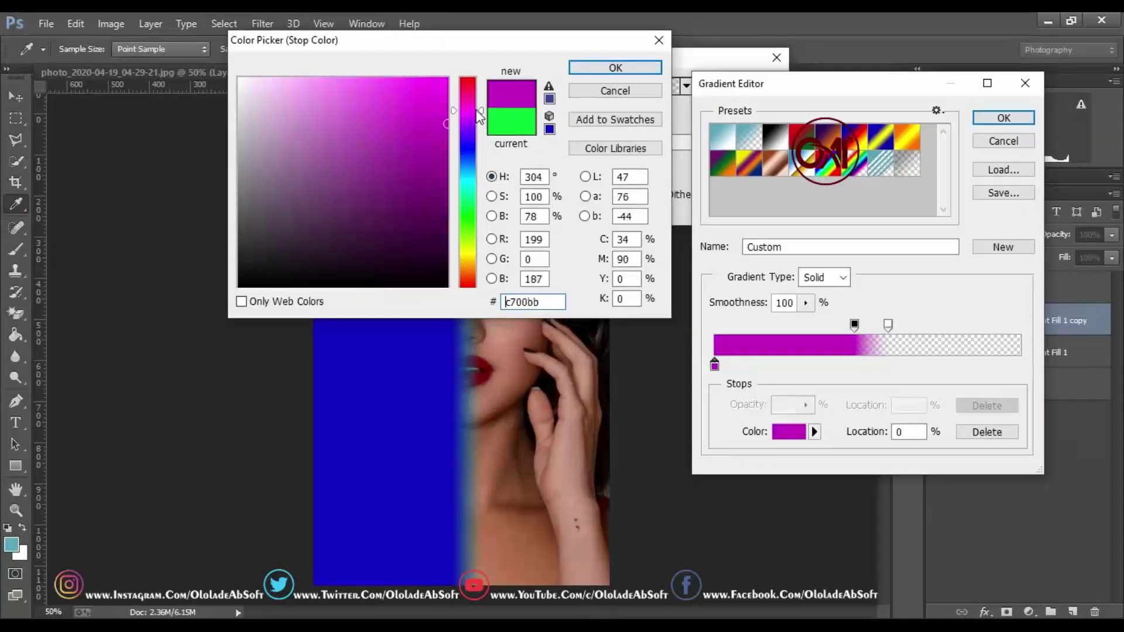
{"action": "left_click_drag", "start_coordinate": [479, 116], "coordinate": [446, 91]}
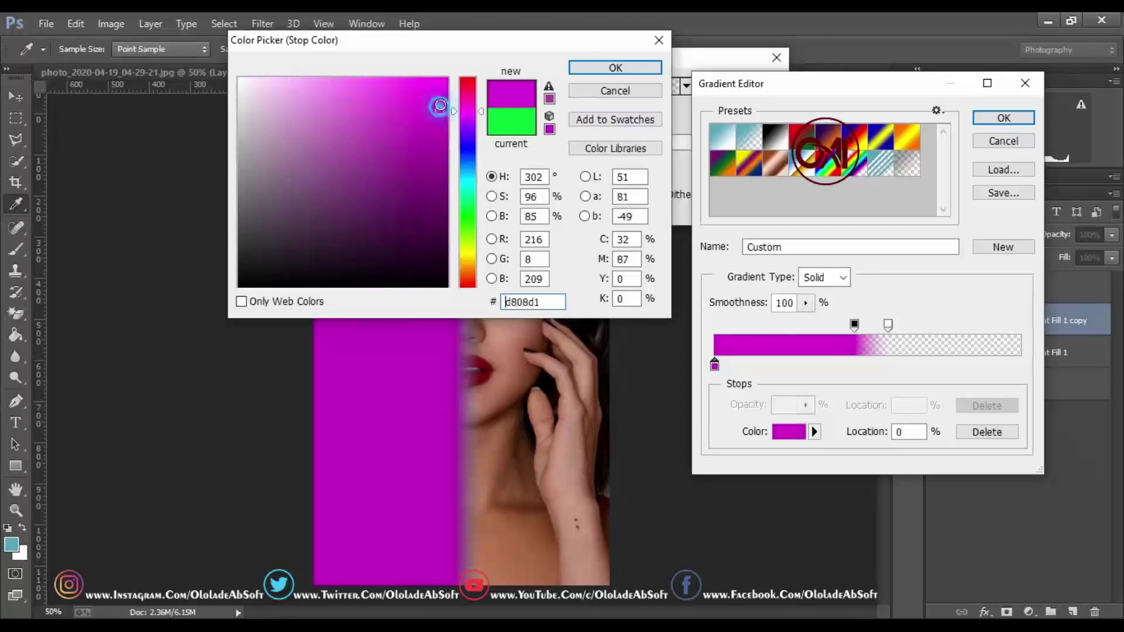
{"action": "left_click", "coordinate": [612, 67]}
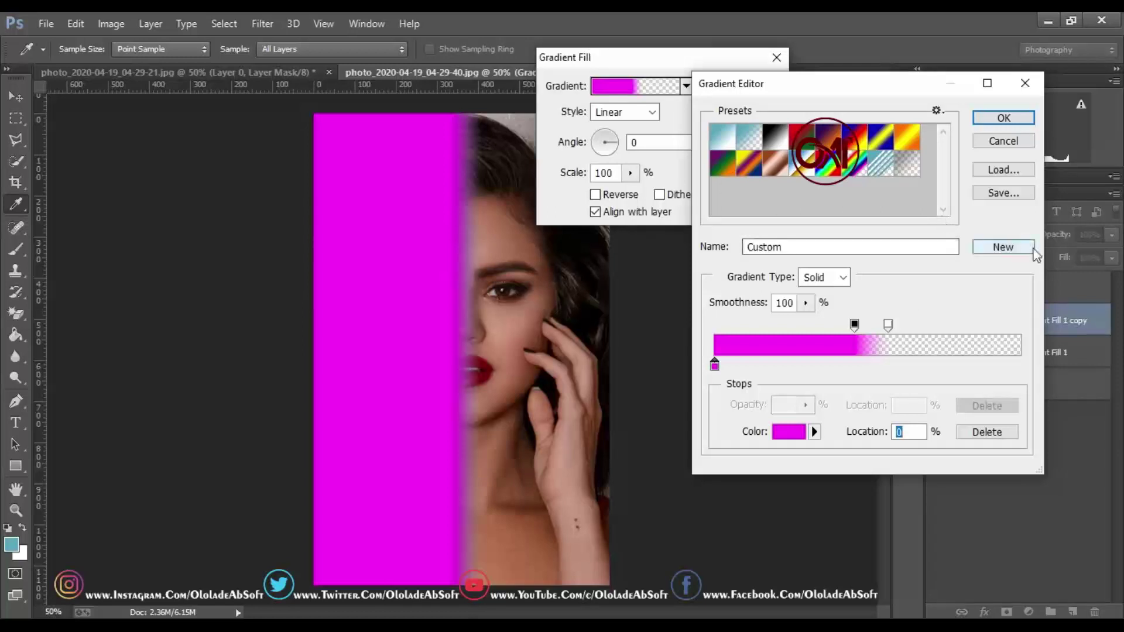
Set the magenta gradient fill's angle to 180 so magenta sits on the right
{"action": "left_click", "coordinate": [1003, 118]}
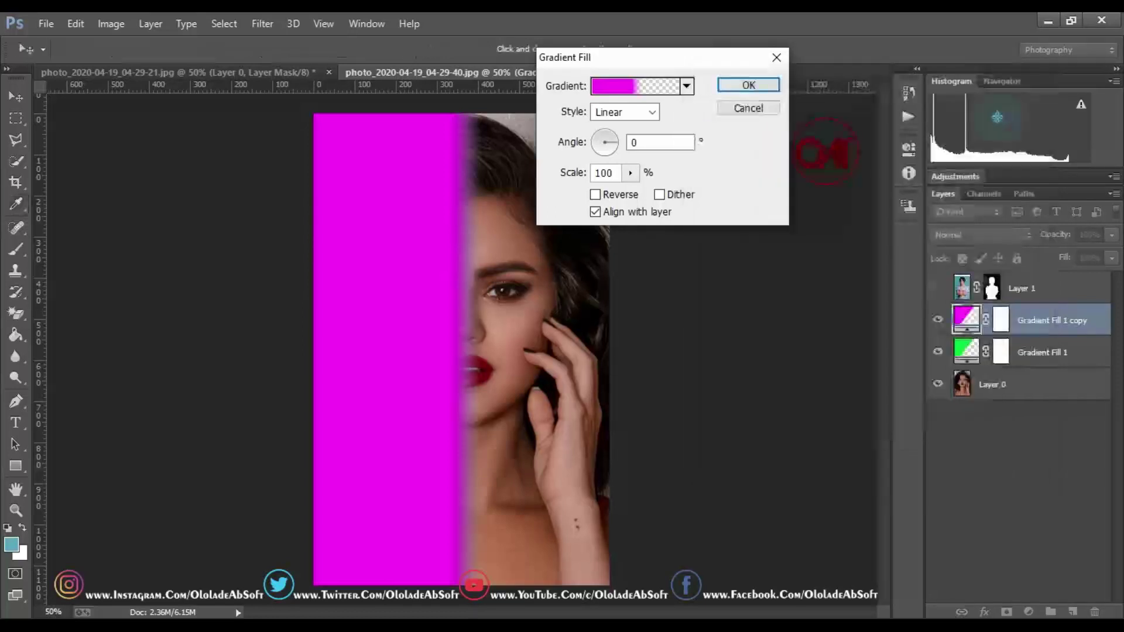
{"action": "double_click", "coordinate": [645, 142]}
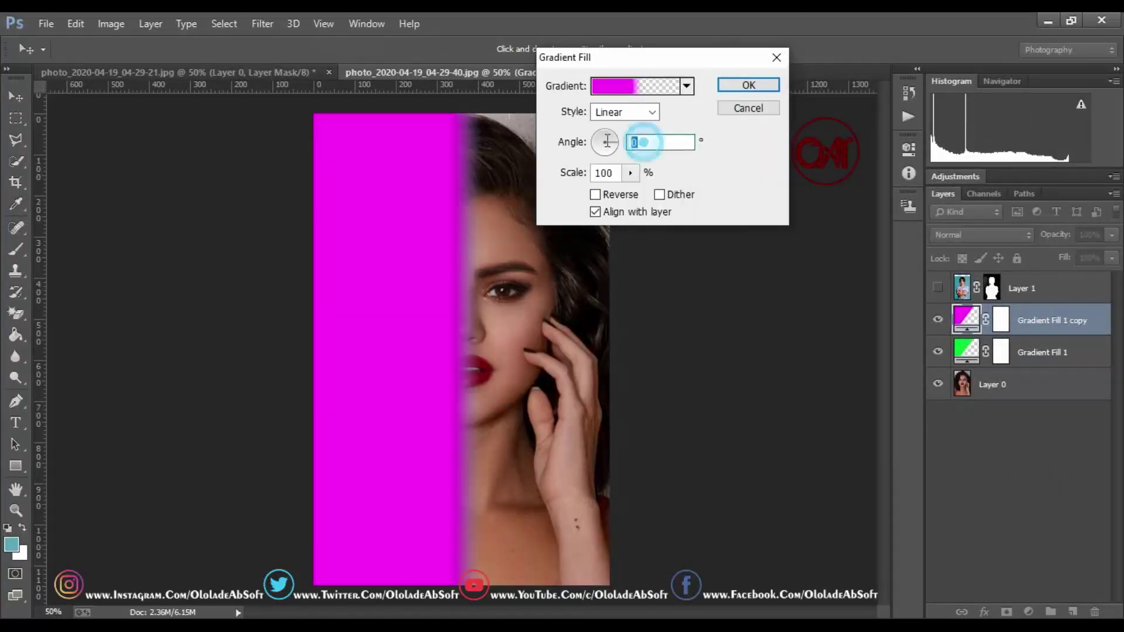
{"action": "type", "text": "1"}
{"action": "left_click_drag", "start_coordinate": [606, 146], "coordinate": [593, 142]}
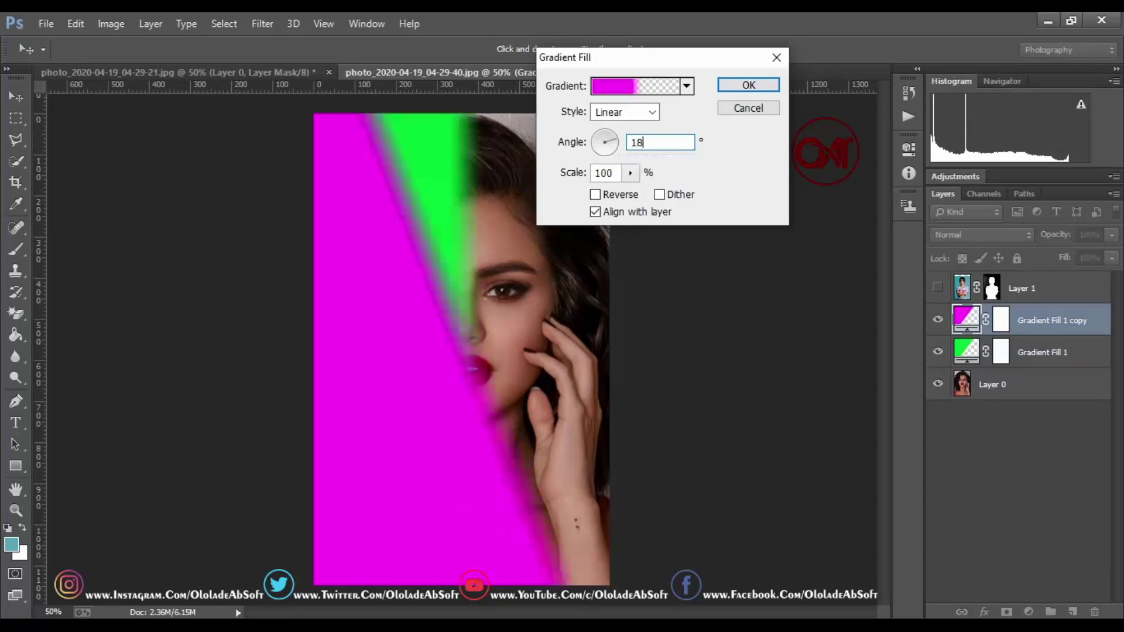
{"action": "left_click", "coordinate": [745, 85]}
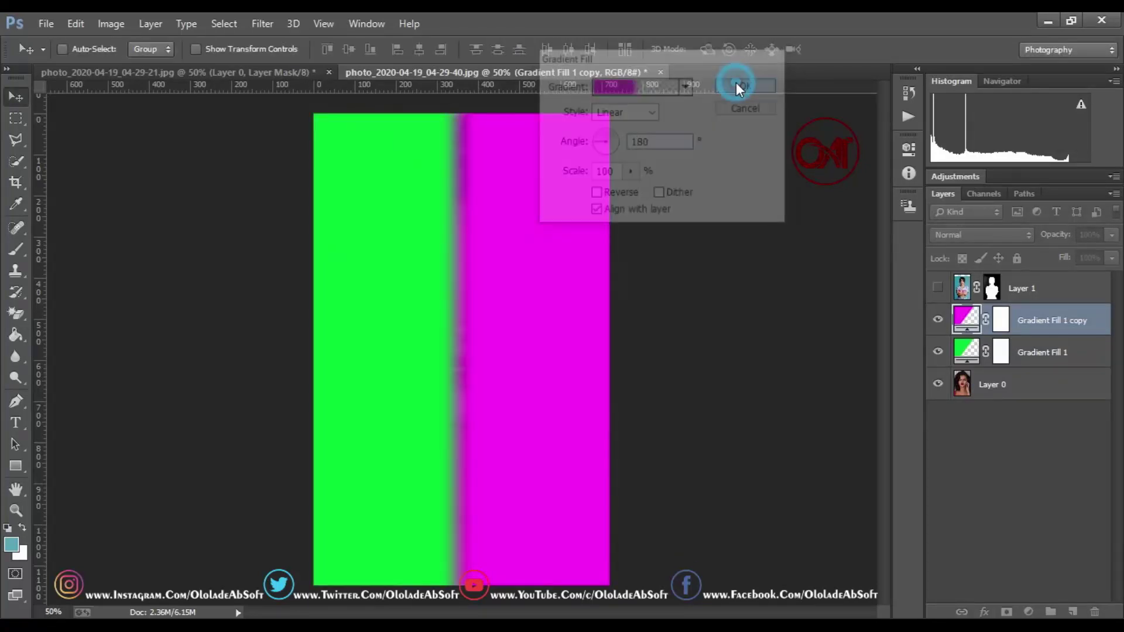
Group both gradient layers into Group 1 and set its blend mode to Color
{"action": "left_click", "coordinate": [1042, 351], "text": "shift"}
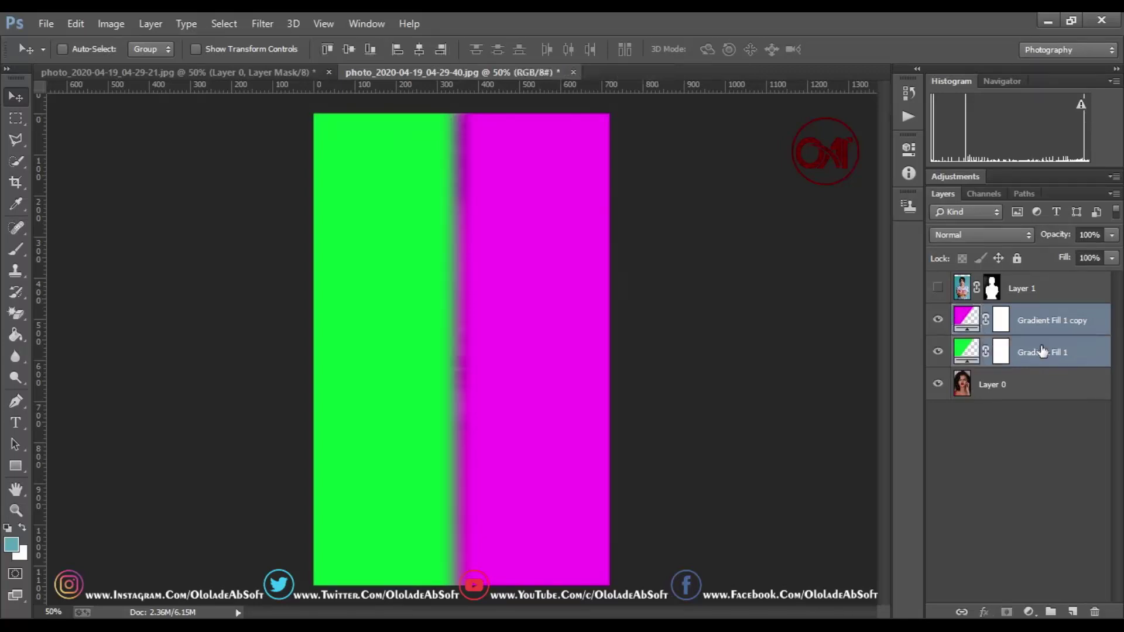
{"action": "right_click", "coordinate": [1041, 350]}
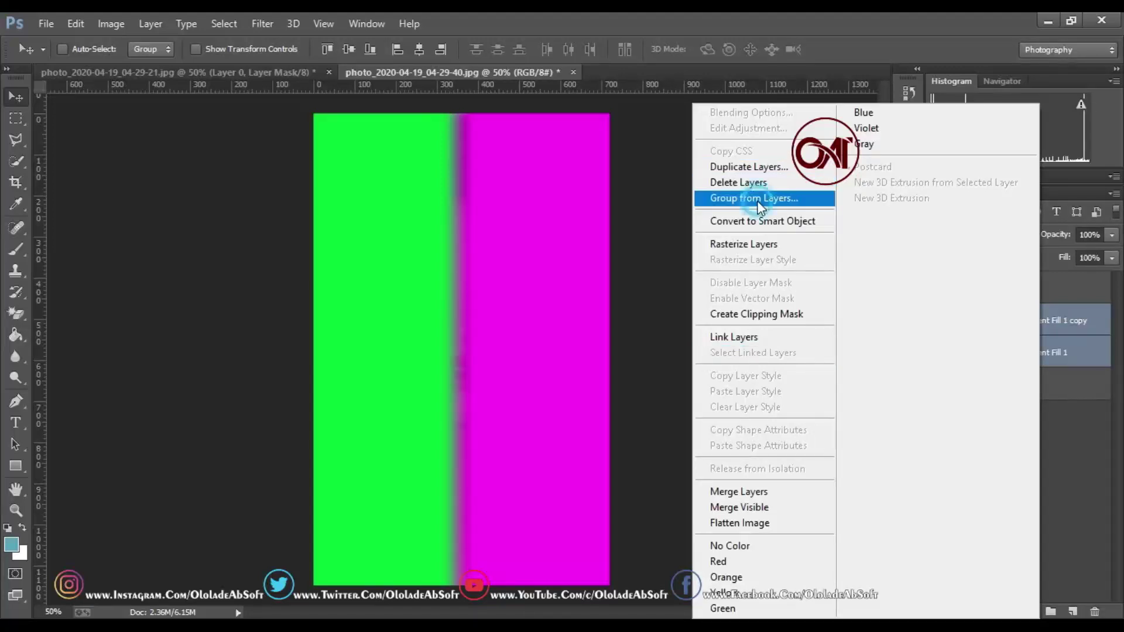
{"action": "left_click", "coordinate": [755, 199]}
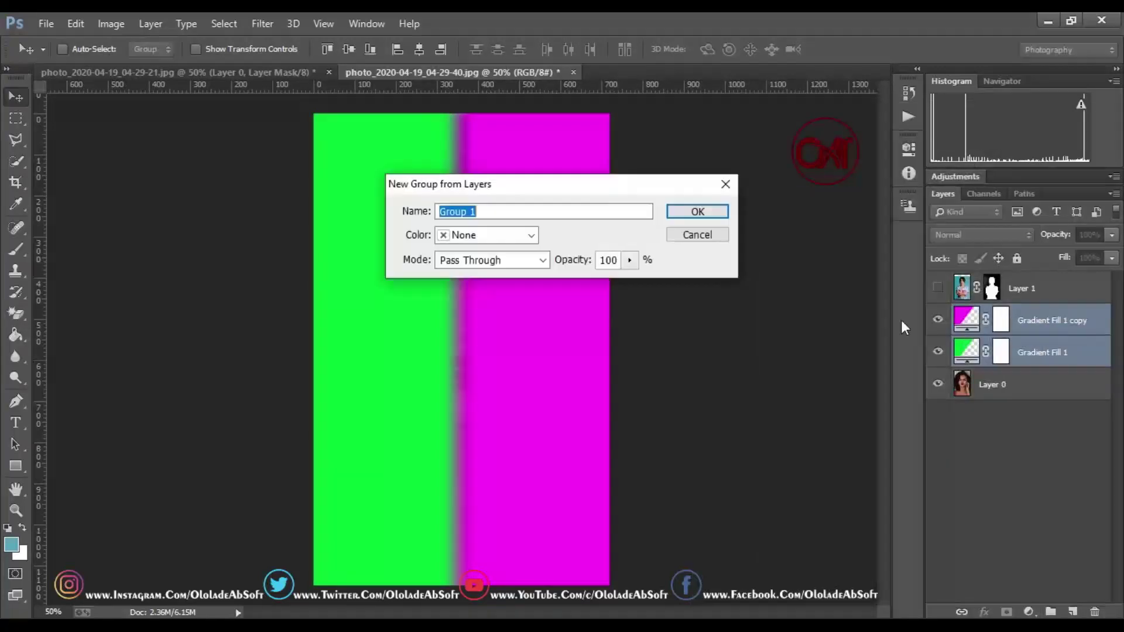
{"action": "left_click", "coordinate": [695, 212]}
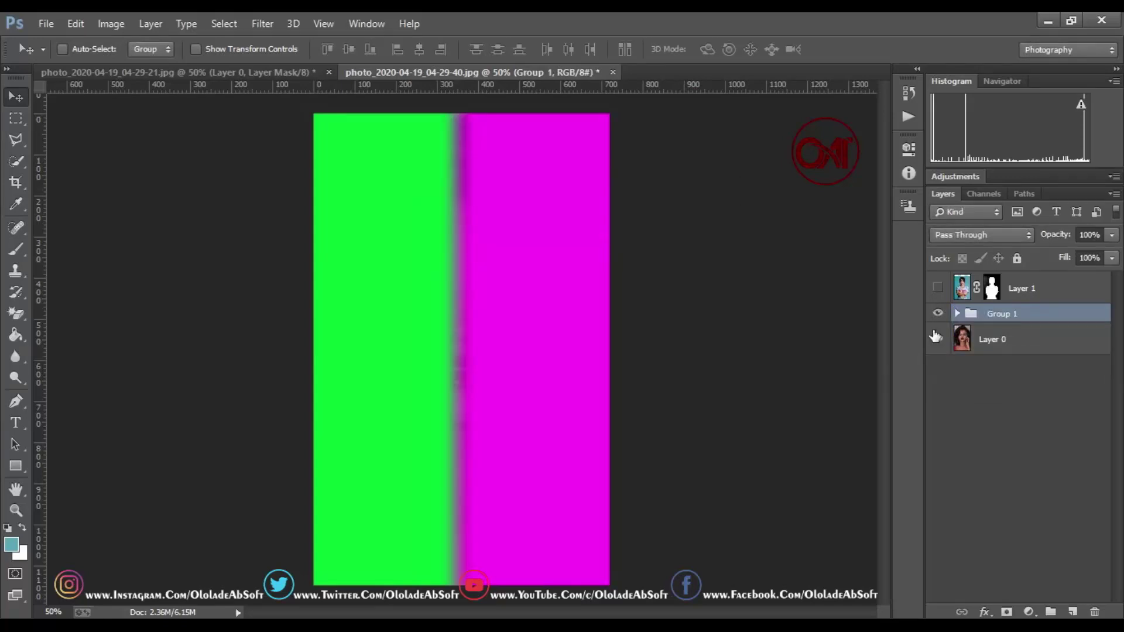
{"action": "left_click", "coordinate": [1006, 236]}
{"action": "left_click", "coordinate": [949, 441]}
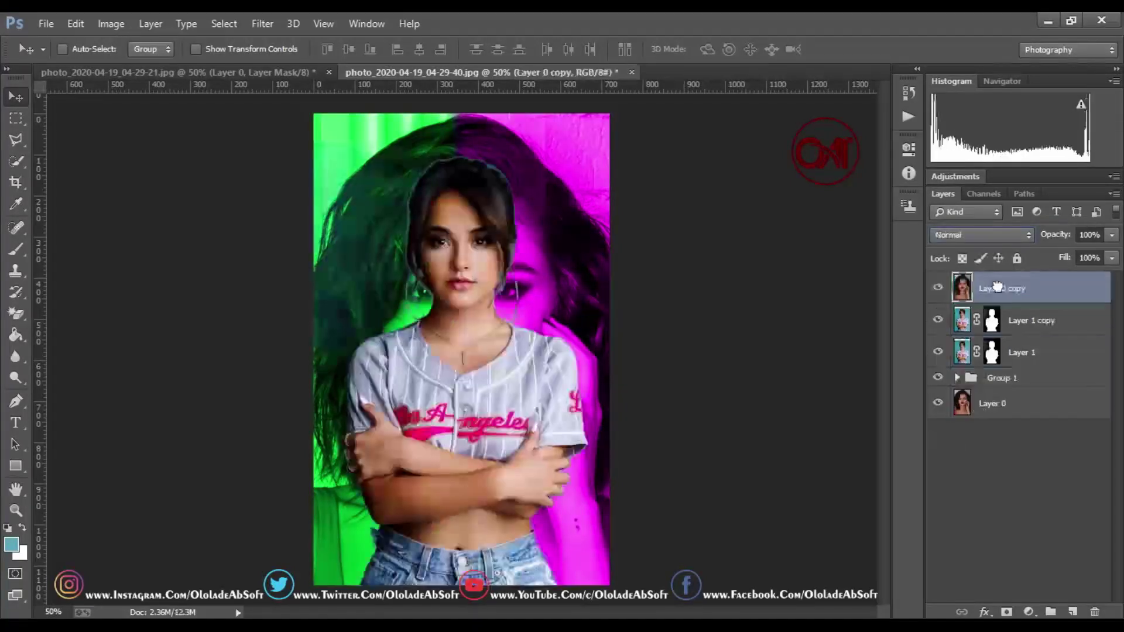
Load Layer 1 copy's mask as a selection, mask Layer 0 copy with it, and invert that mask
{"action": "left_click", "coordinate": [992, 324]}
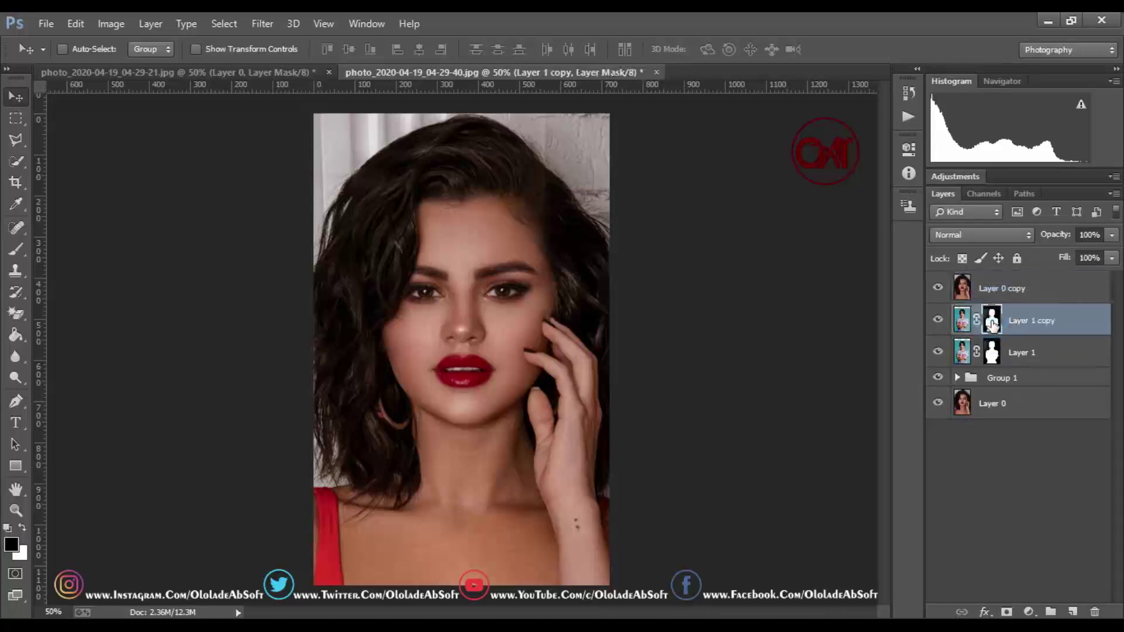
{"action": "right_click", "coordinate": [992, 324]}
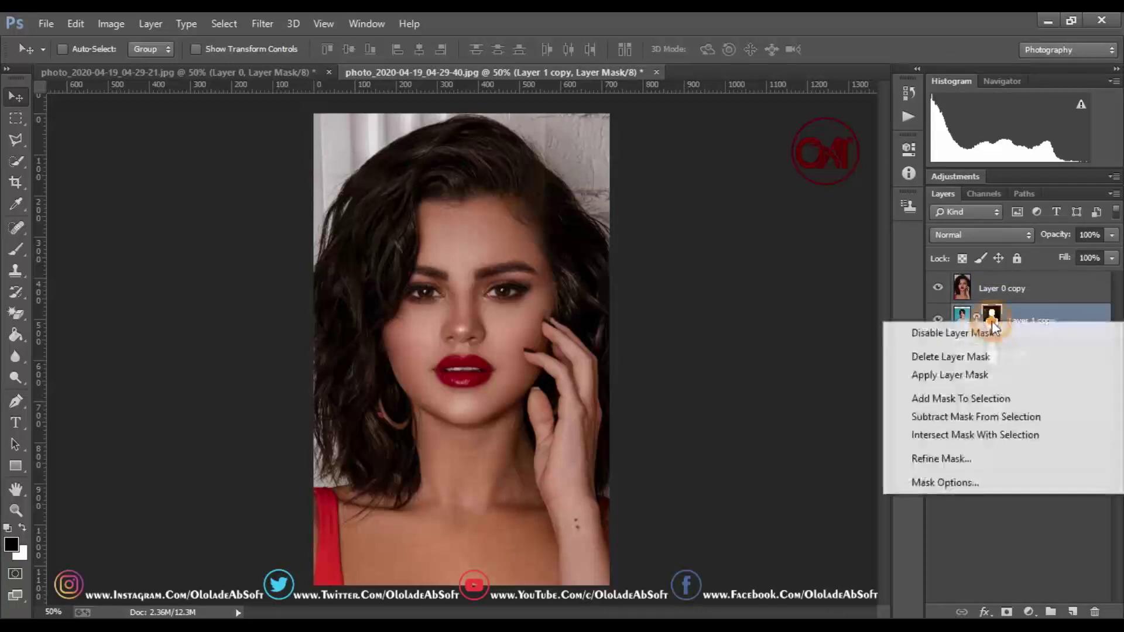
{"action": "left_click", "coordinate": [955, 404]}
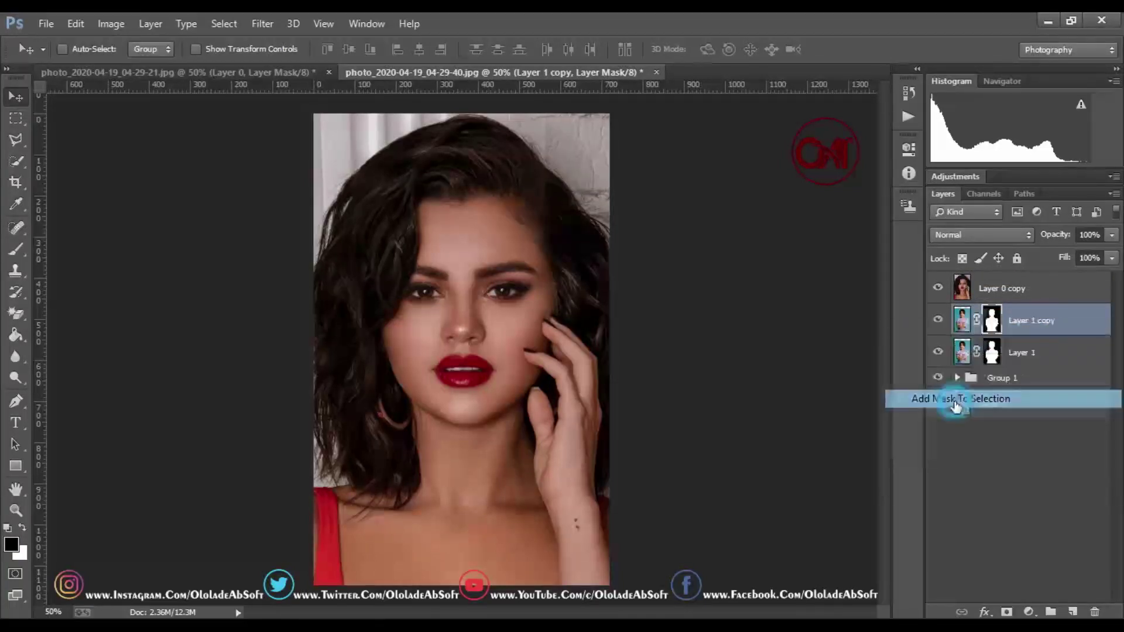
{"action": "left_click", "coordinate": [1001, 291]}
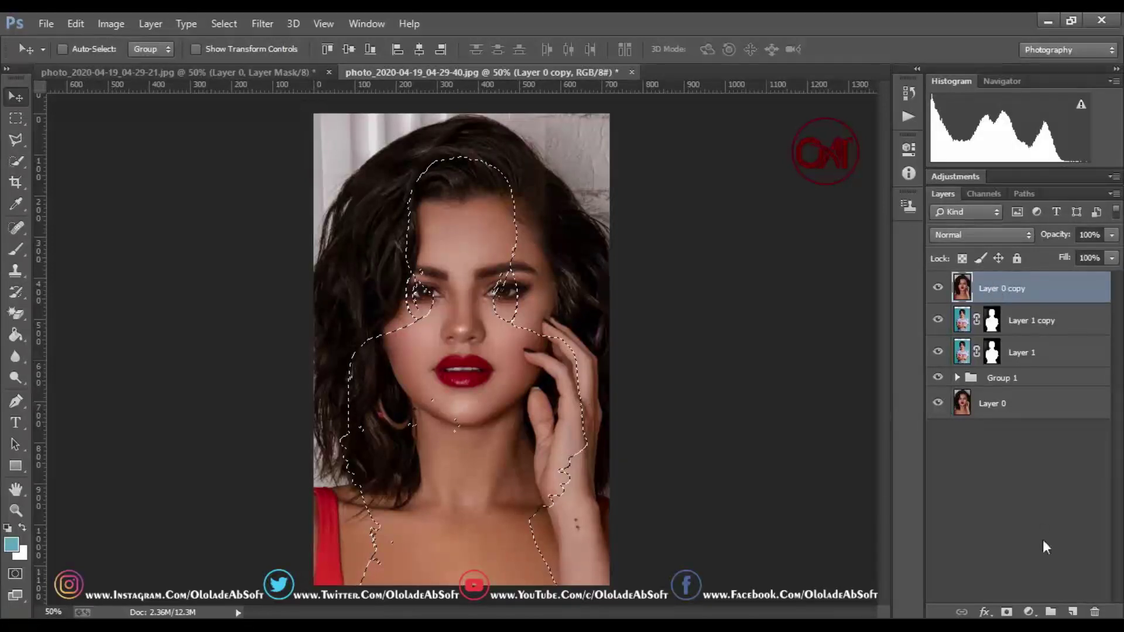
{"action": "left_click", "coordinate": [1006, 611]}
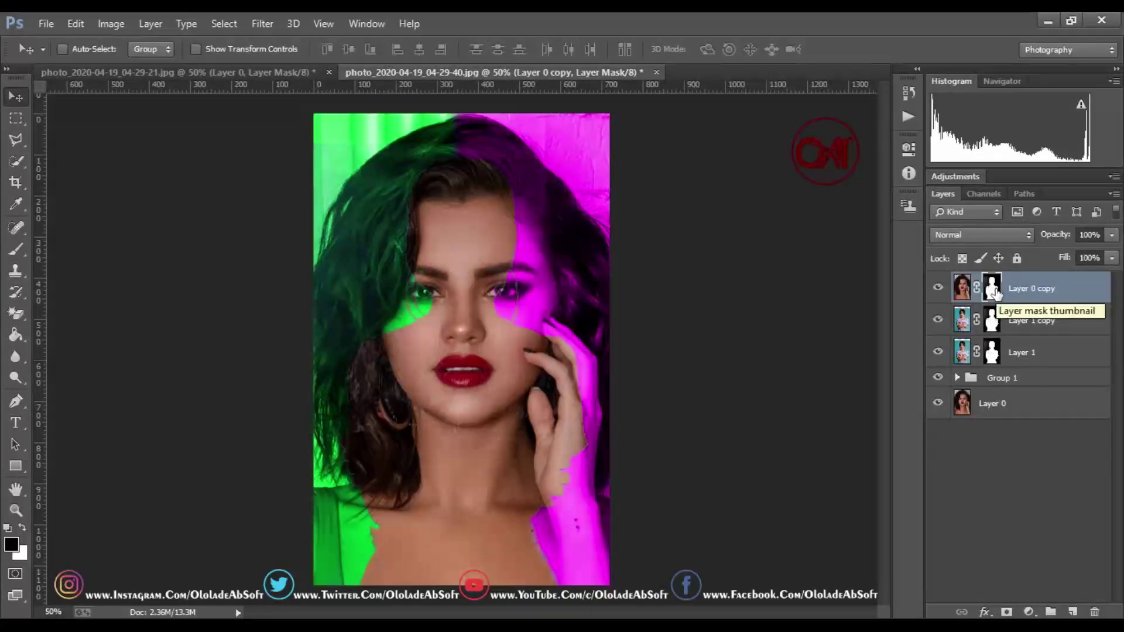
{"action": "key", "text": "ctrl+i"}
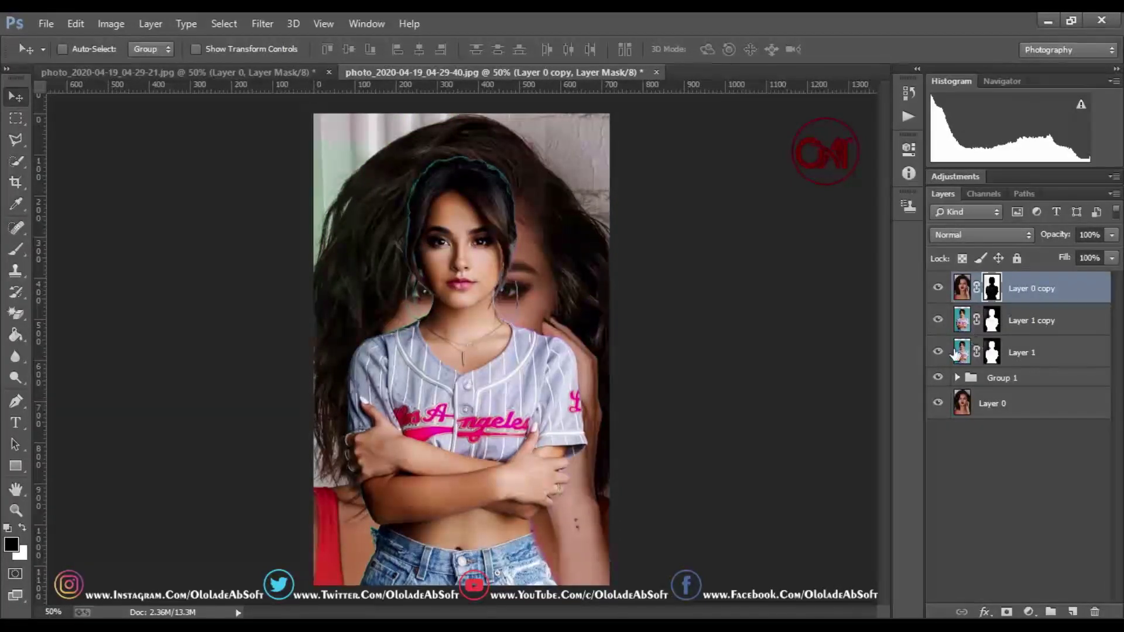
Hide Layer 1 copy and select Layer 0 copy
{"action": "left_click", "coordinate": [963, 353]}
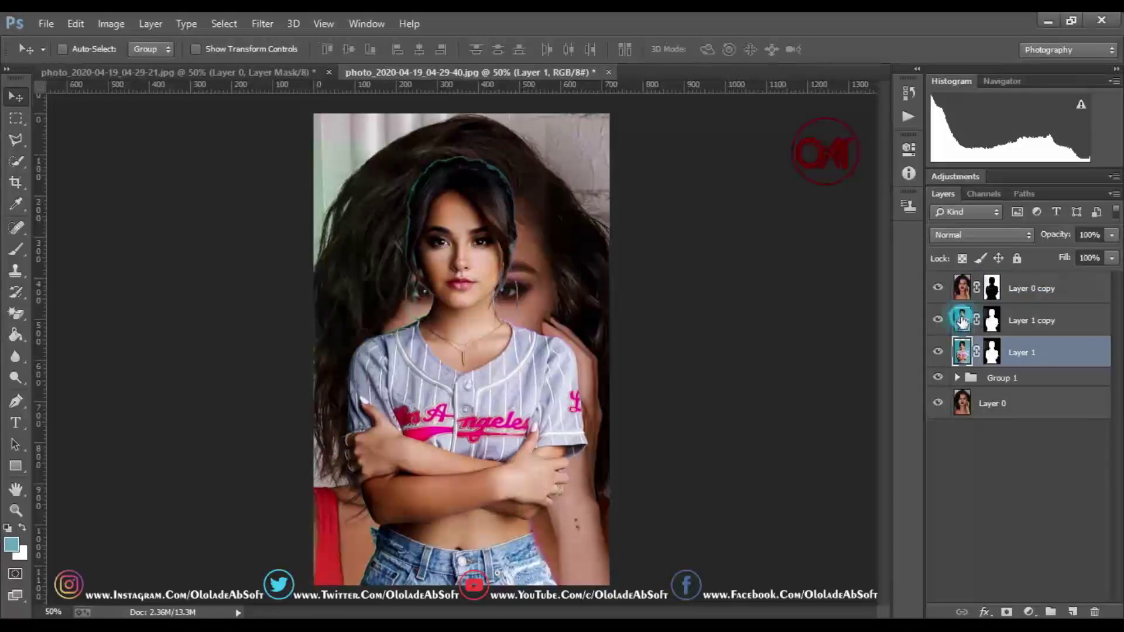
{"action": "left_click", "coordinate": [954, 321]}
{"action": "left_click", "coordinate": [939, 320]}
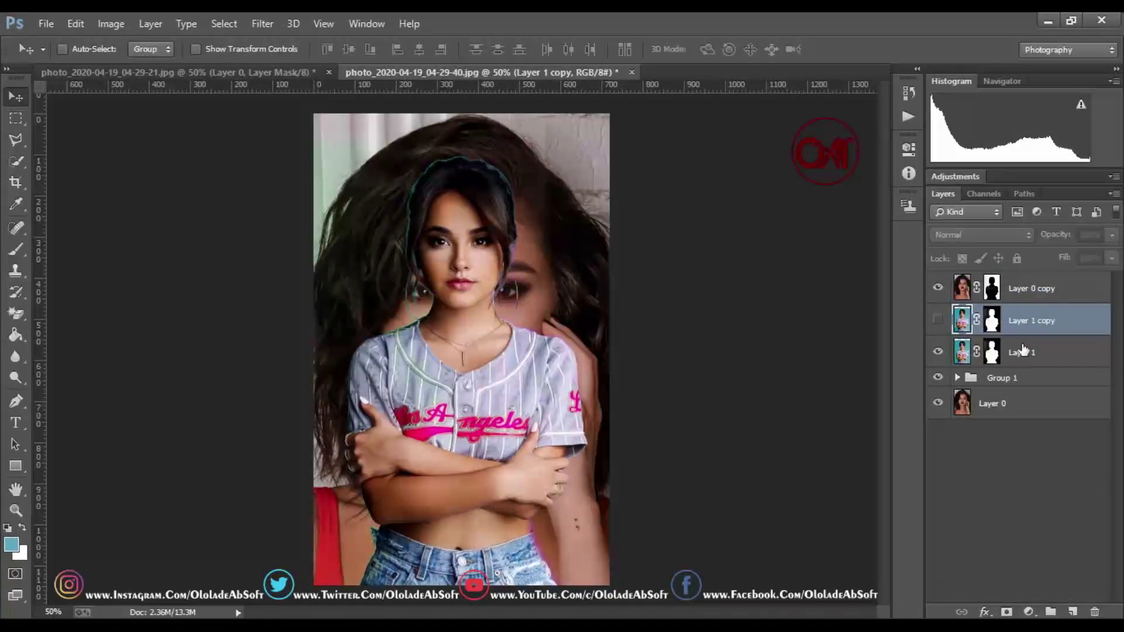
{"action": "left_click", "coordinate": [1009, 292]}
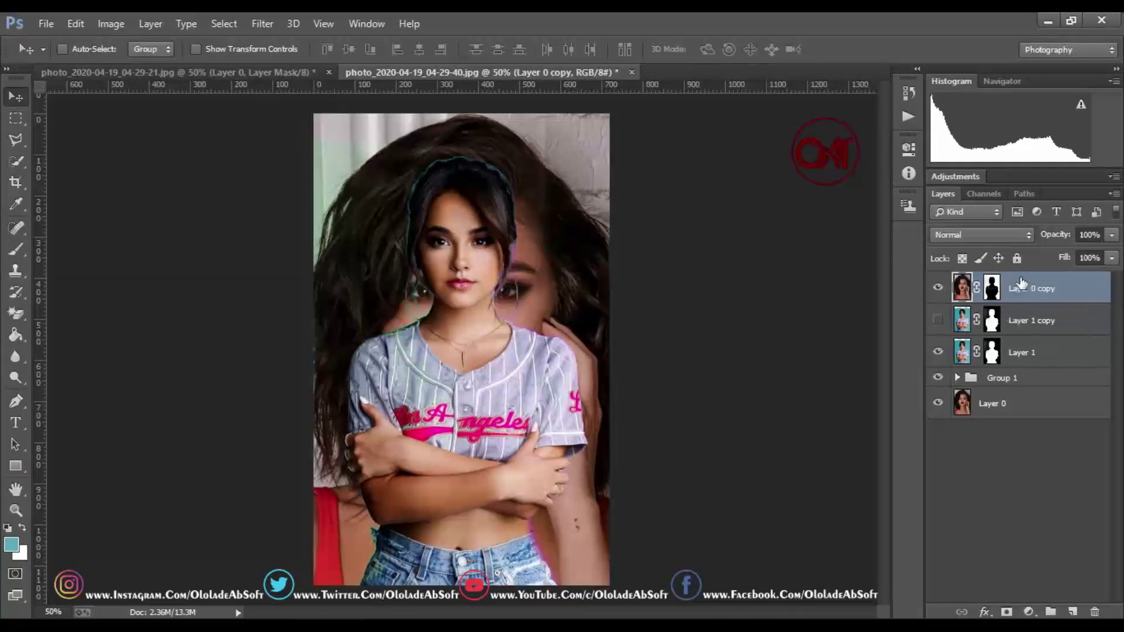
Set Layer 0 copy to Screen blending with 58% fill, after trying Linear Light and Color
{"action": "left_click", "coordinate": [988, 233]}
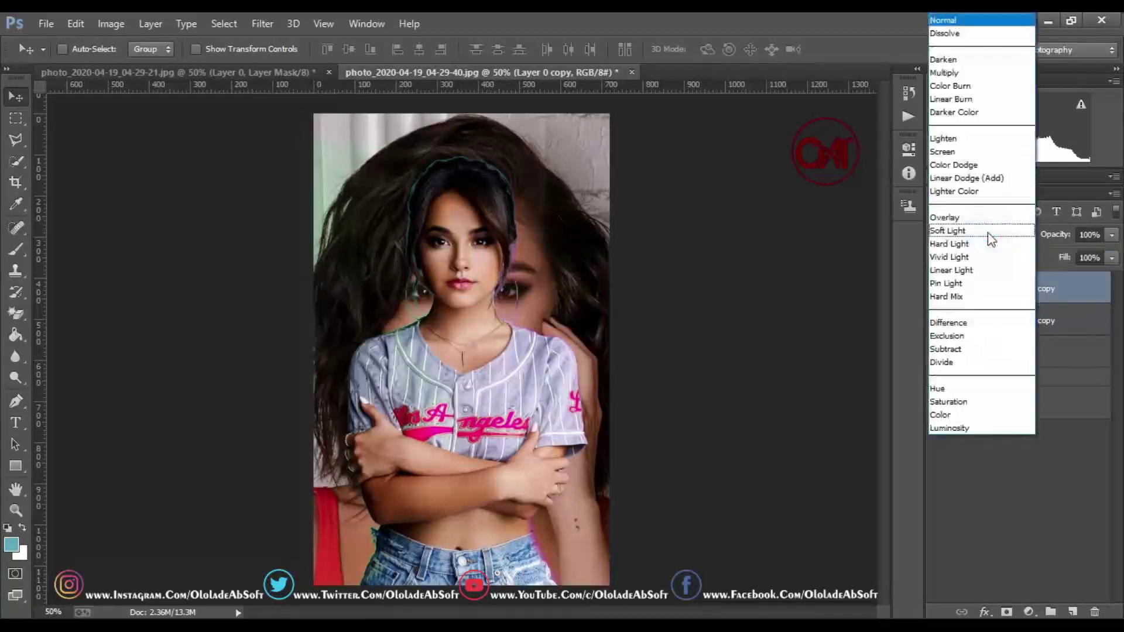
{"action": "left_click", "coordinate": [971, 270]}
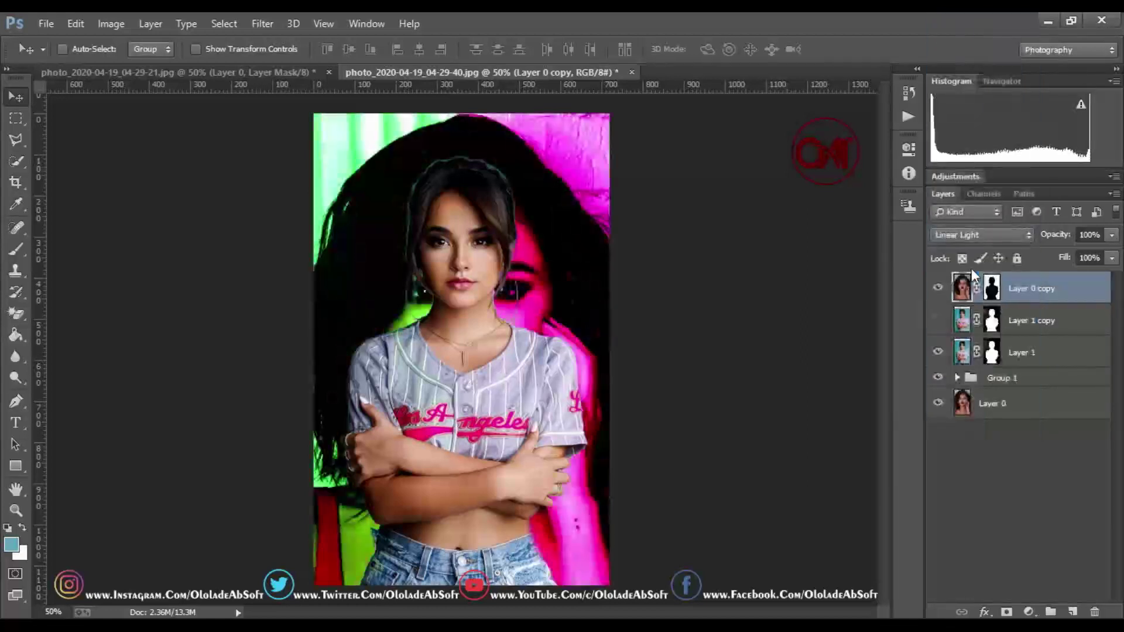
{"action": "left_click", "coordinate": [993, 233]}
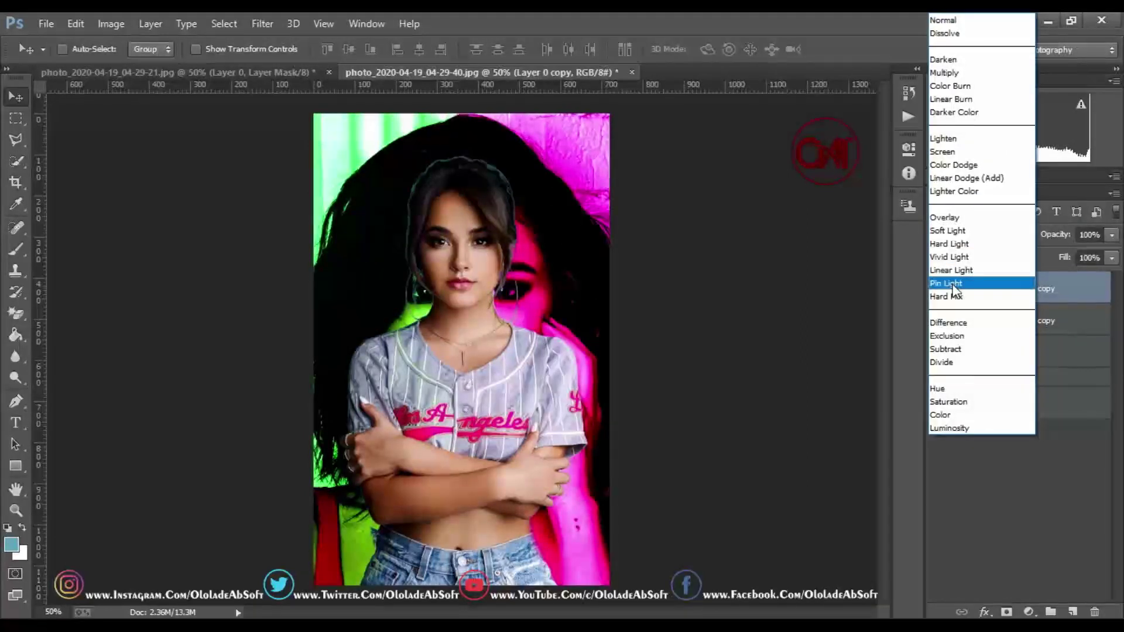
{"action": "left_click", "coordinate": [946, 416]}
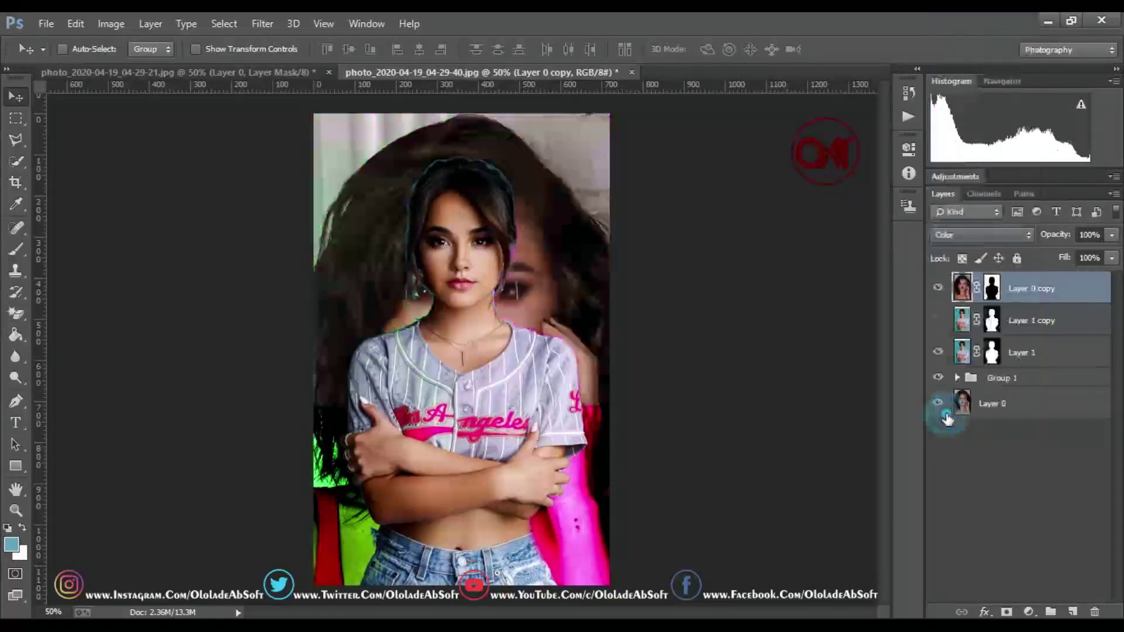
{"action": "left_click", "coordinate": [982, 239]}
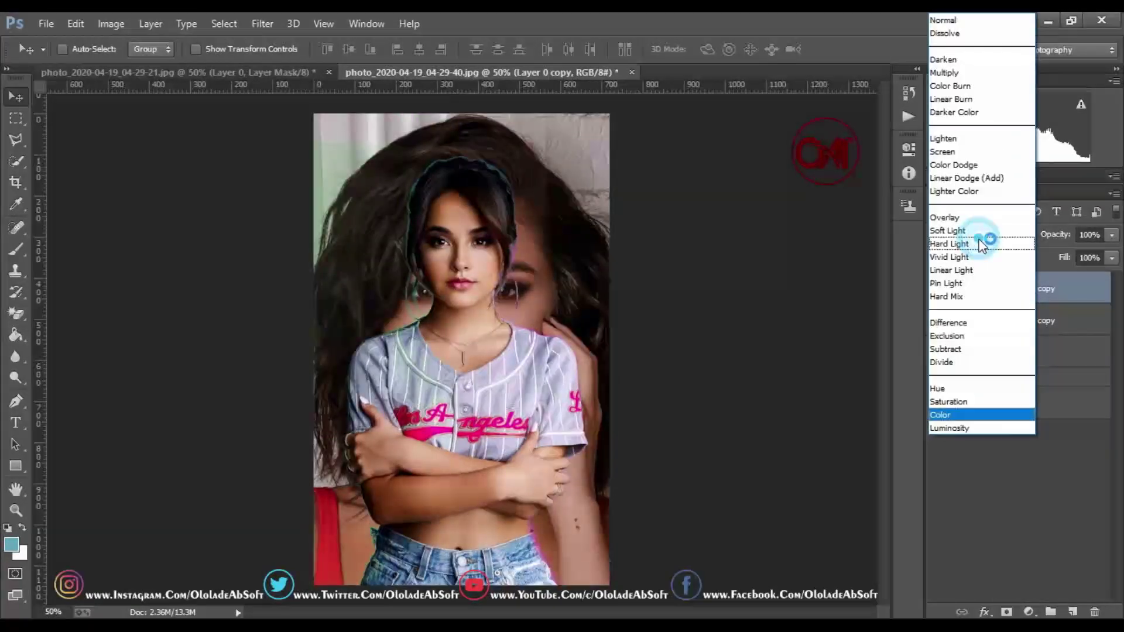
{"action": "left_click", "coordinate": [952, 152]}
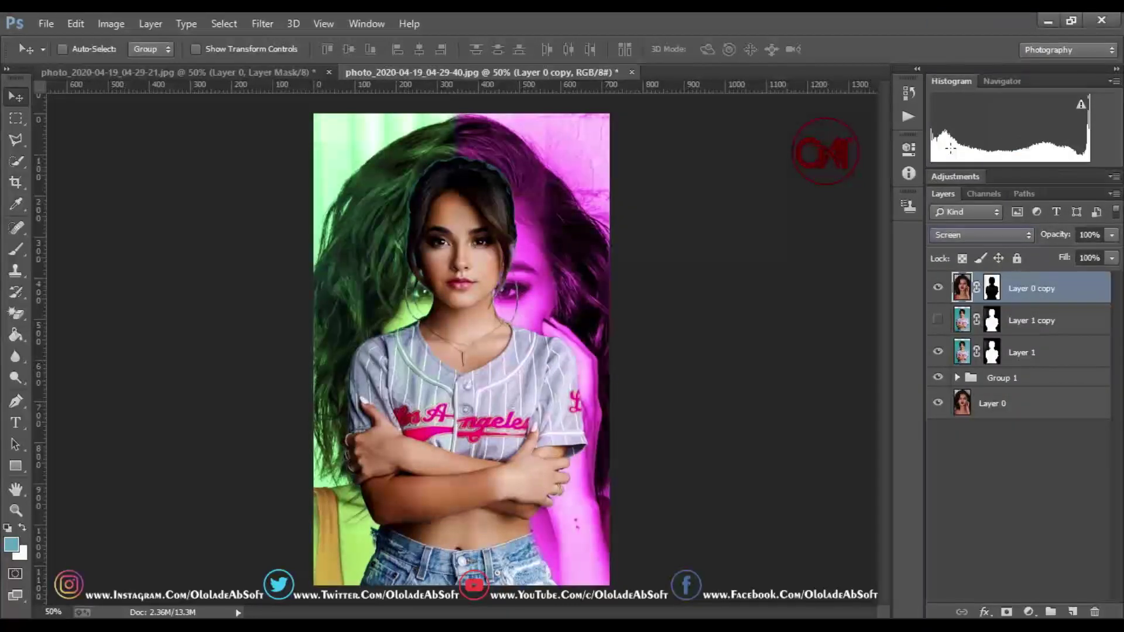
{"action": "left_click", "coordinate": [1110, 259]}
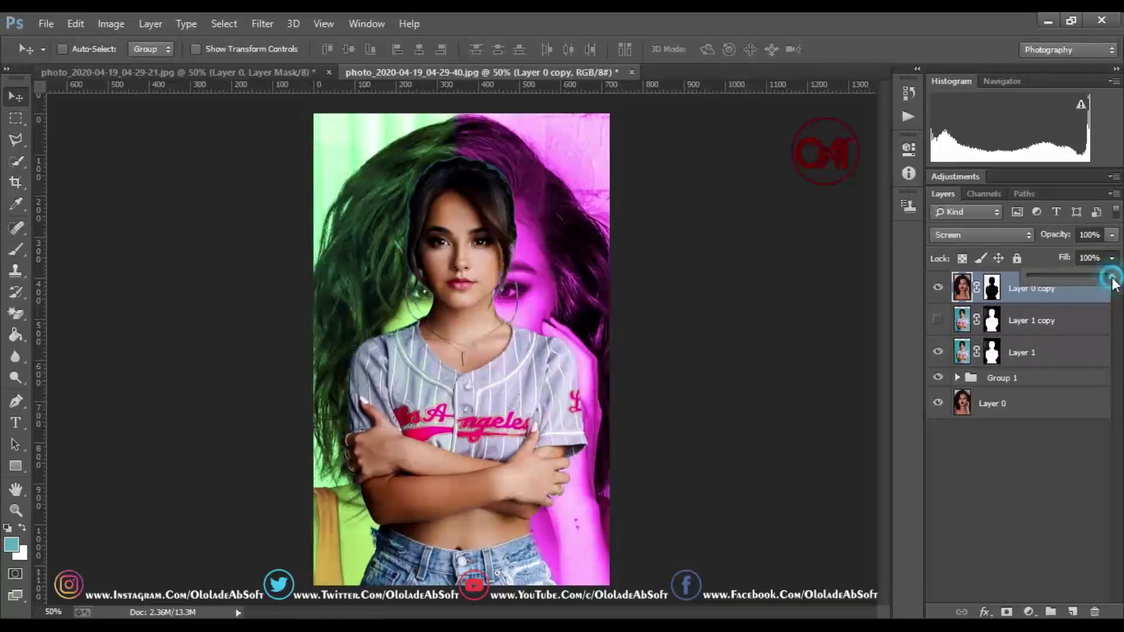
{"action": "left_click_drag", "start_coordinate": [1112, 277], "coordinate": [1077, 276]}
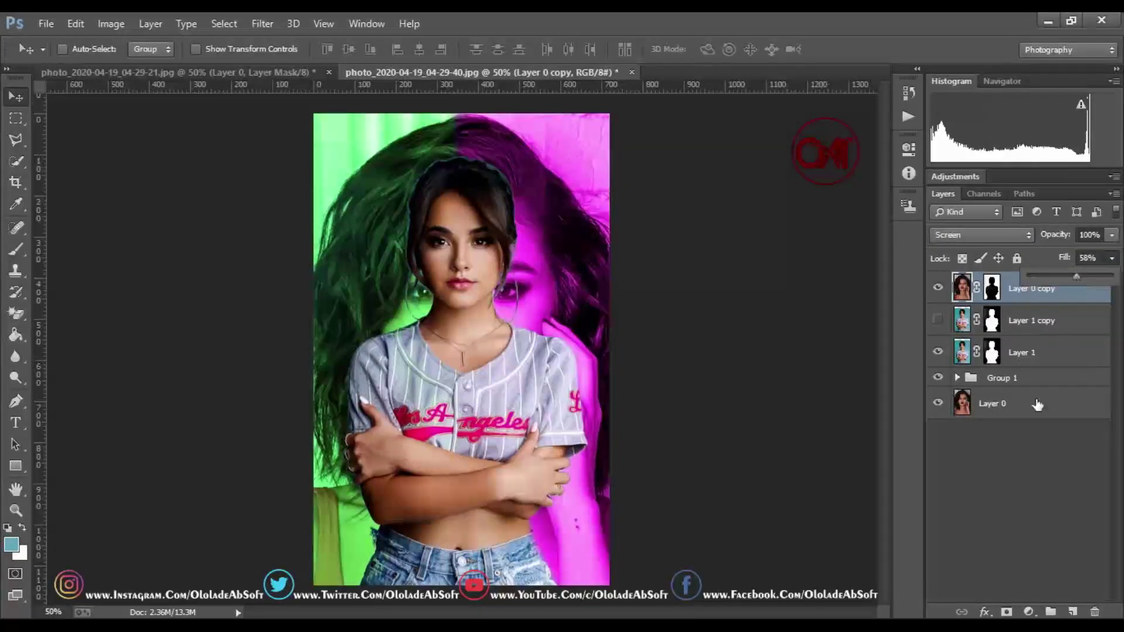
{"action": "left_click", "coordinate": [1036, 427]}
Invert Layer 0 copy's mask and switch its blend mode from Screen to Hard Light
{"action": "left_click", "coordinate": [1021, 320]}
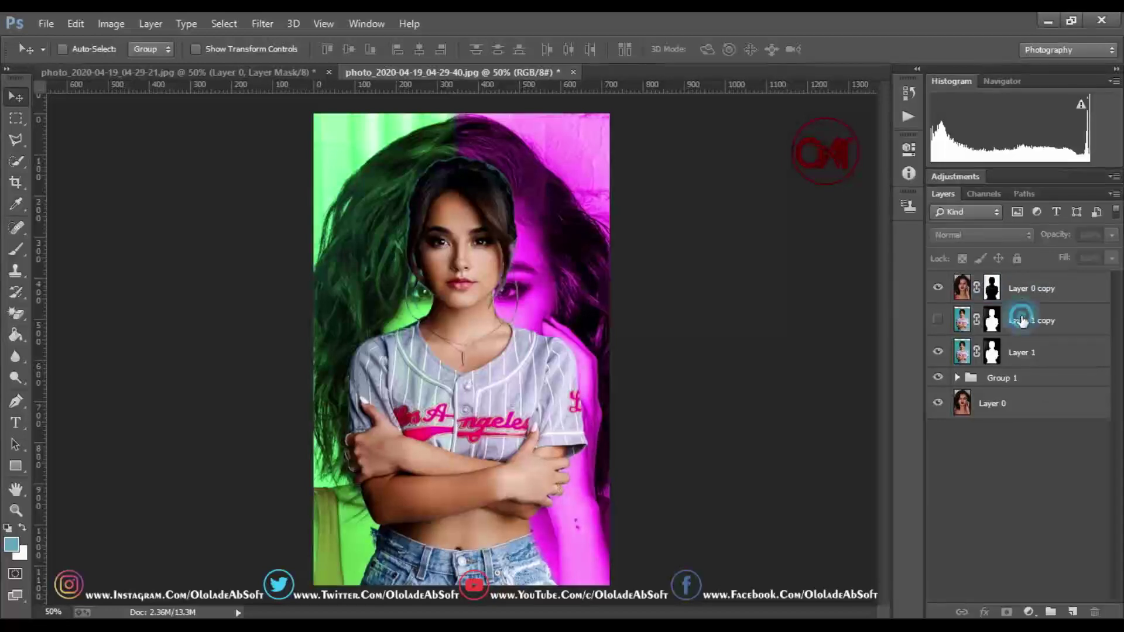
{"action": "left_click", "coordinate": [993, 291]}
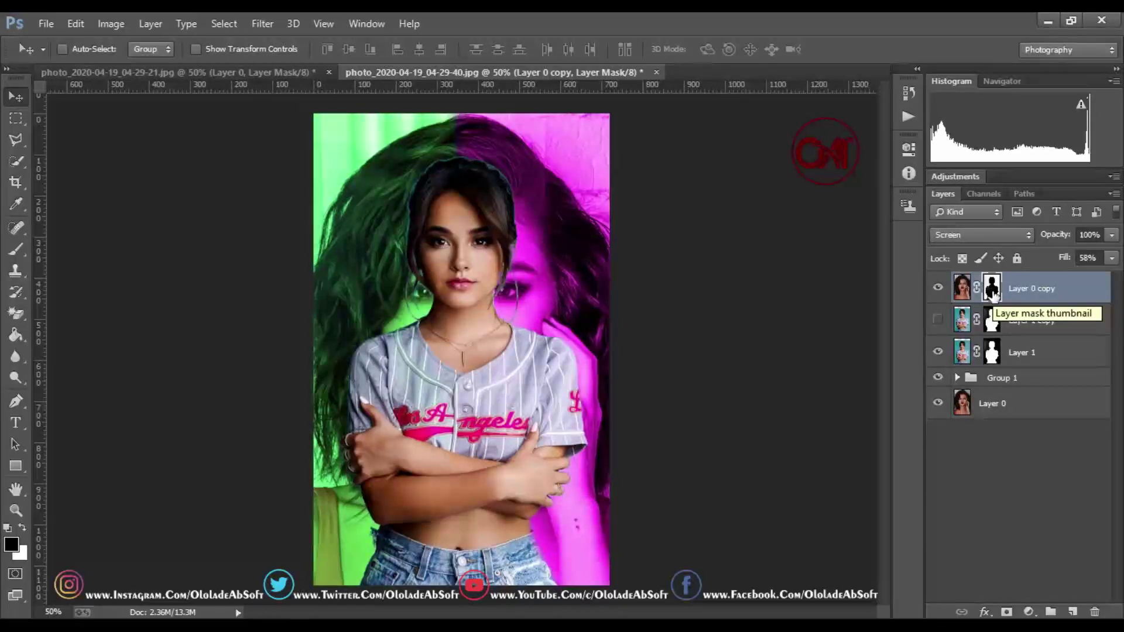
{"action": "key", "text": "ctrl+i"}
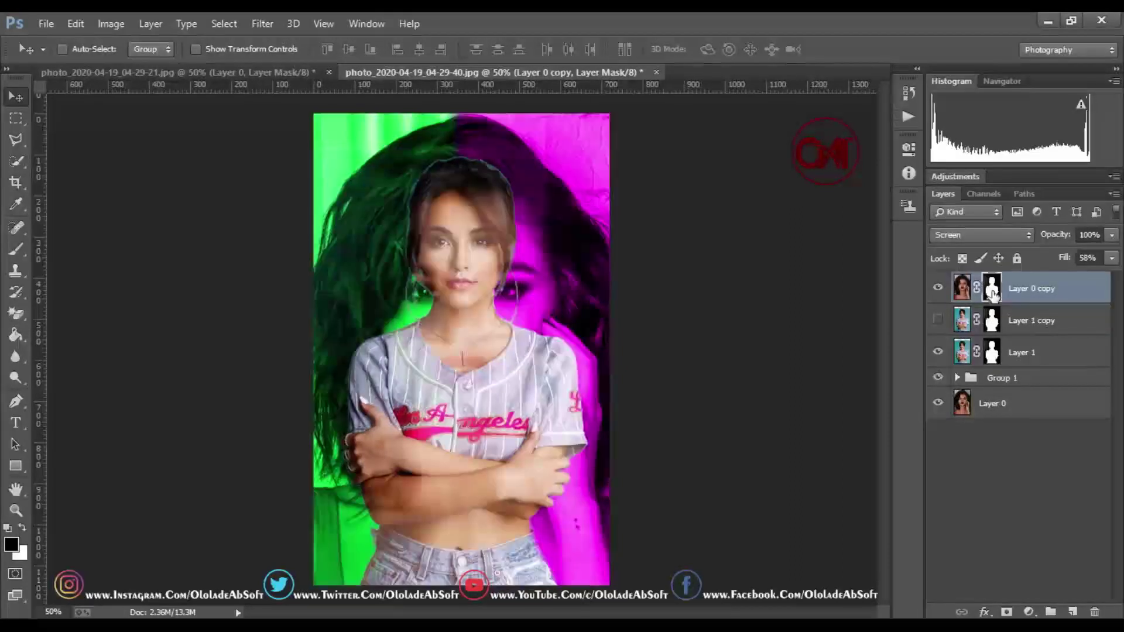
{"action": "left_click", "coordinate": [982, 236]}
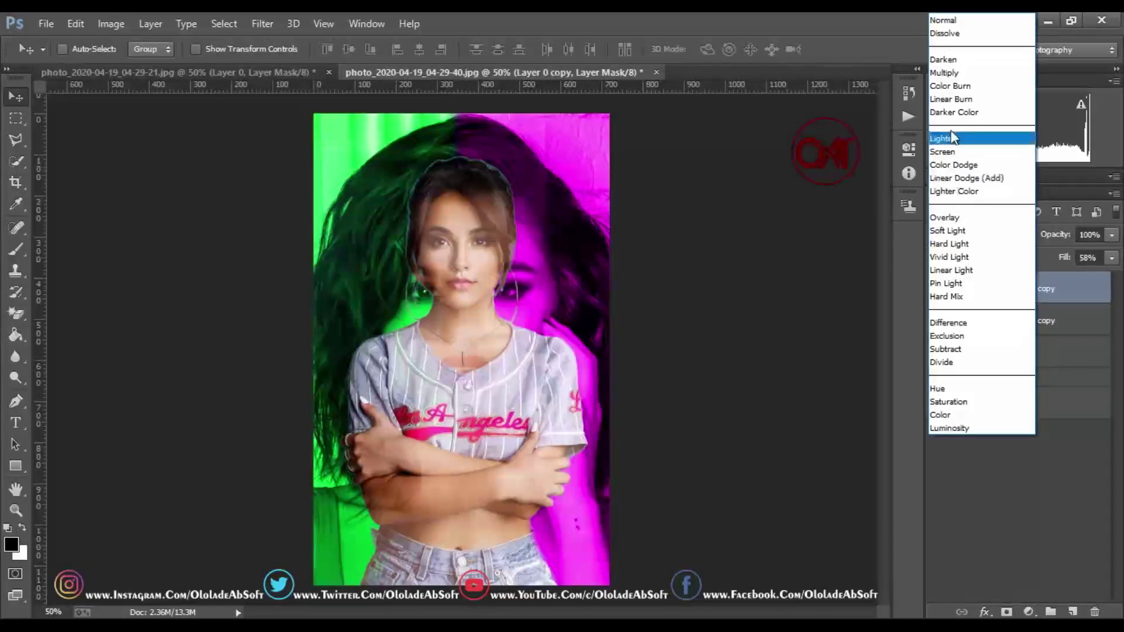
{"action": "left_click", "coordinate": [955, 245]}
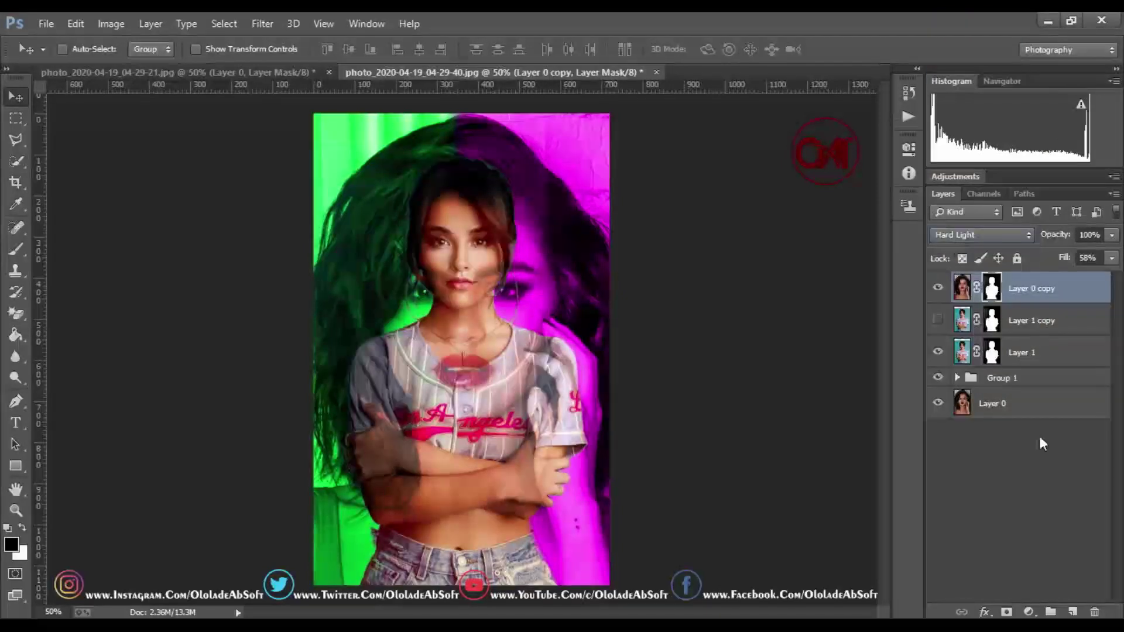
Toggle visibility of Layer 1 copy, Group 1 and Layer 0 to compare the result
{"action": "left_click", "coordinate": [1025, 462]}
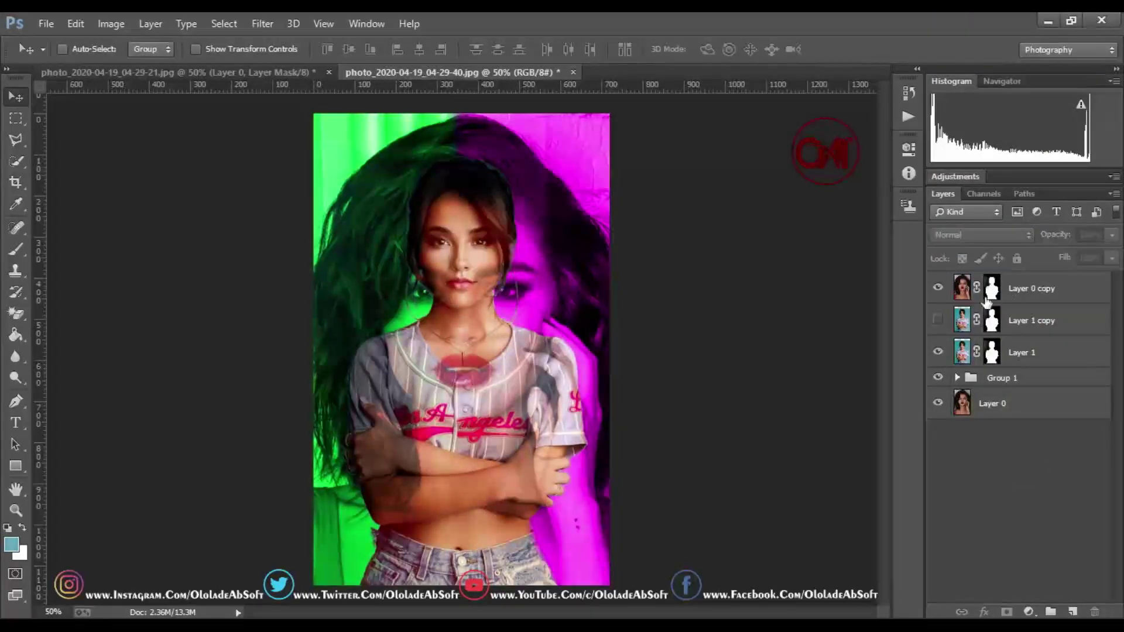
{"action": "left_click", "coordinate": [939, 319]}
{"action": "left_click", "coordinate": [938, 378]}
{"action": "left_click", "coordinate": [938, 405]}
{"action": "left_click", "coordinate": [1029, 293]}
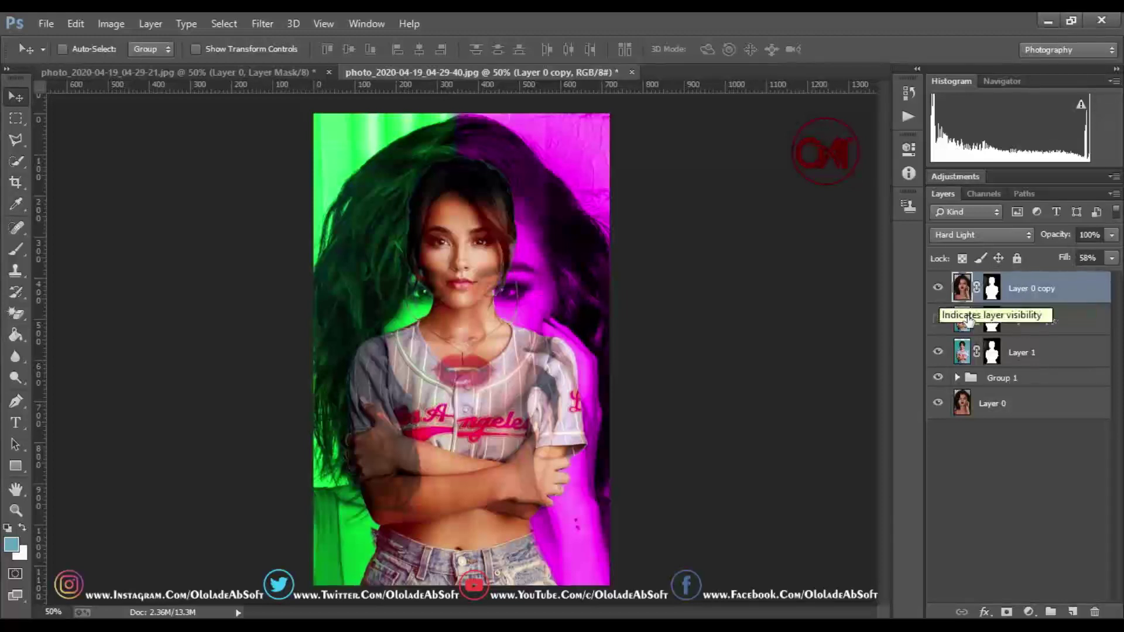
{"action": "left_click", "coordinate": [1011, 324]}
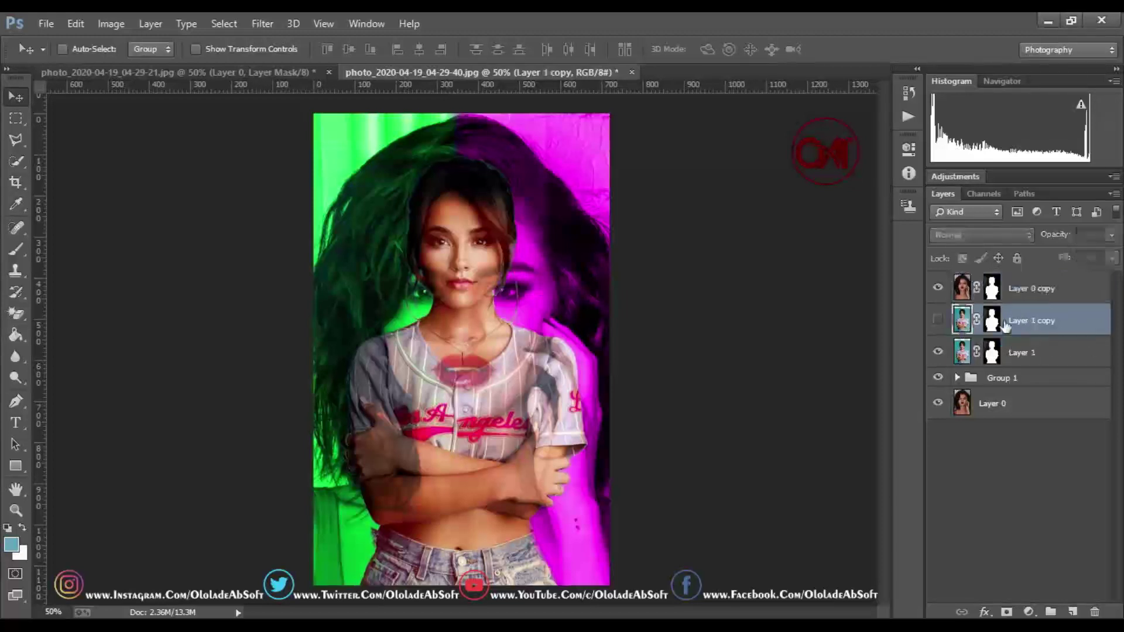
{"action": "left_click", "coordinate": [938, 322]}
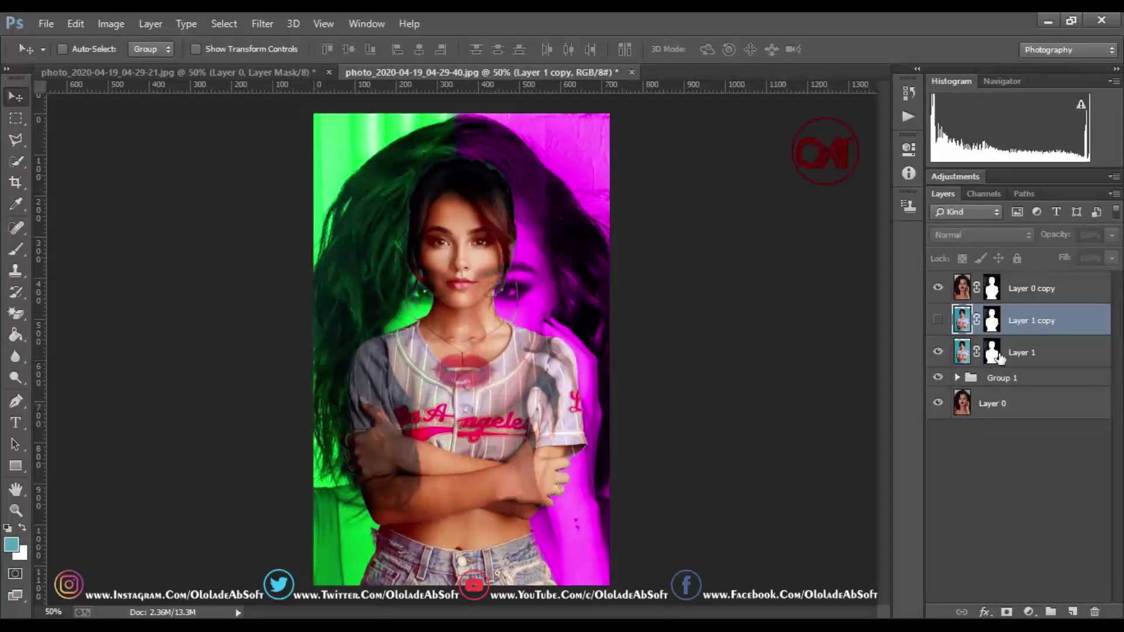
{"action": "left_click", "coordinate": [998, 356]}
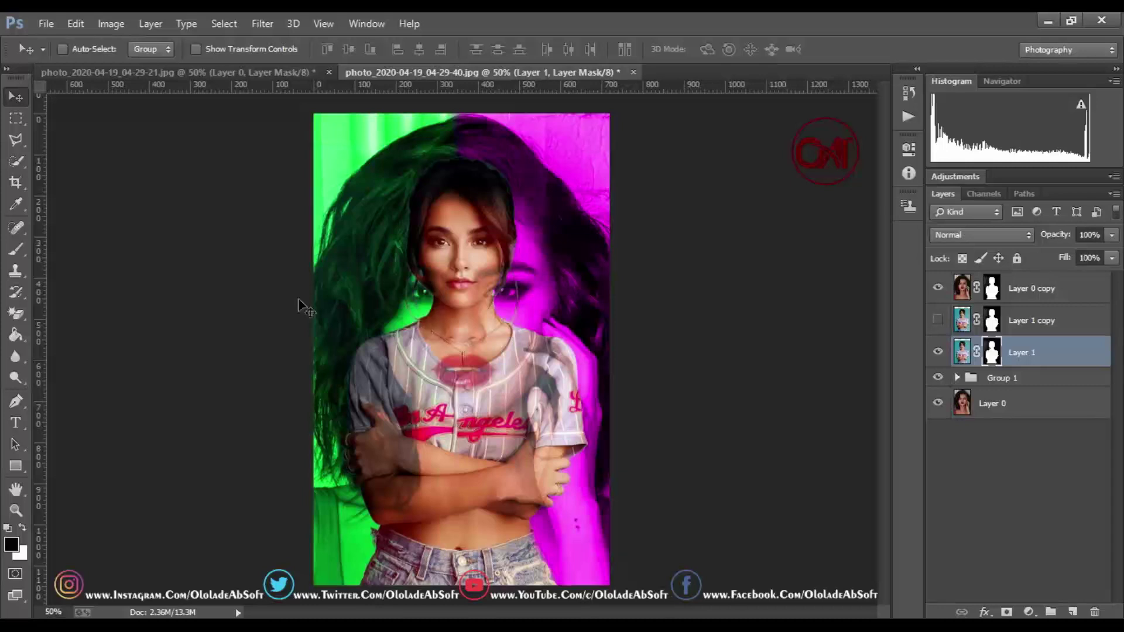
Choose the Brush tool, load Layer 1's mask as a selection, and set brush size to 90 px
{"action": "left_click", "coordinate": [13, 258]}
{"action": "left_click", "coordinate": [15, 255]}
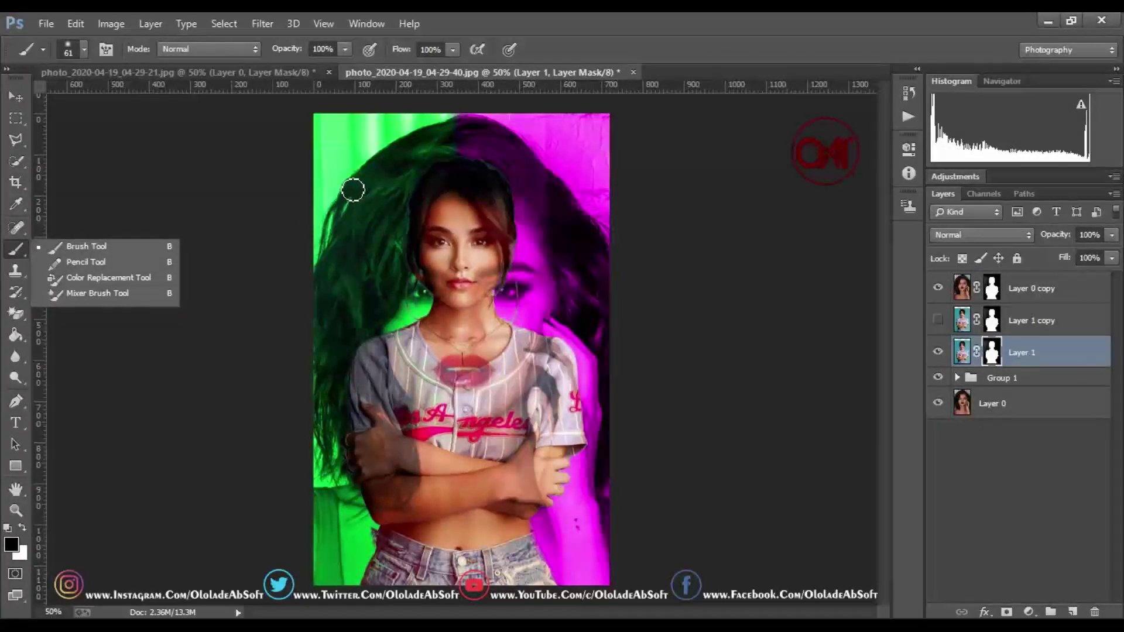
{"action": "left_click", "coordinate": [353, 189]}
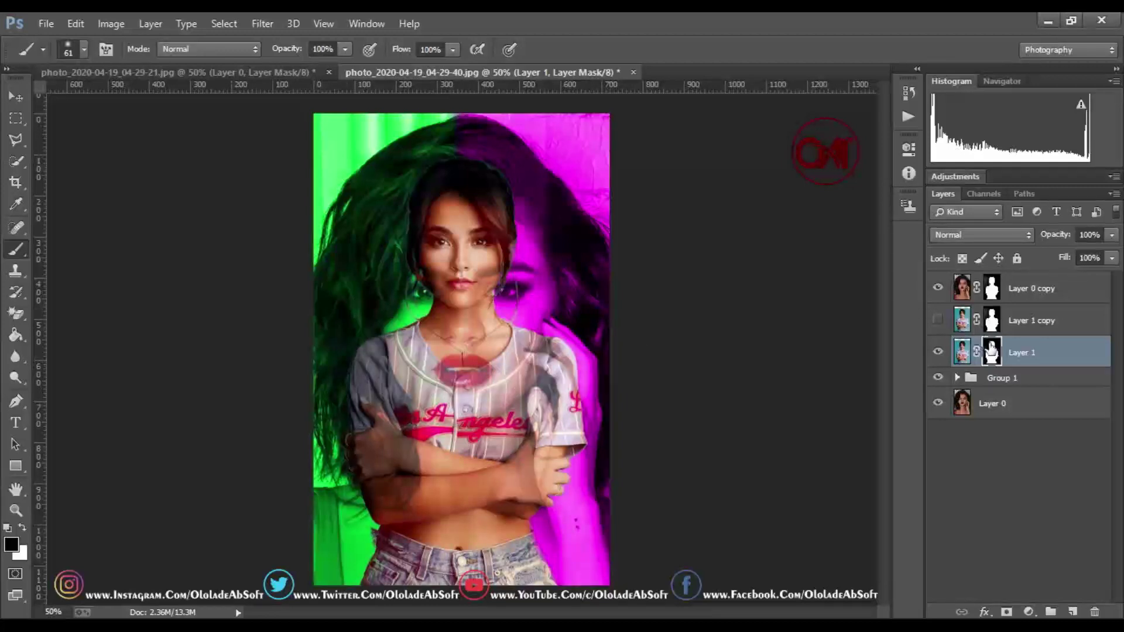
{"action": "left_click", "coordinate": [991, 350], "text": "ctrl"}
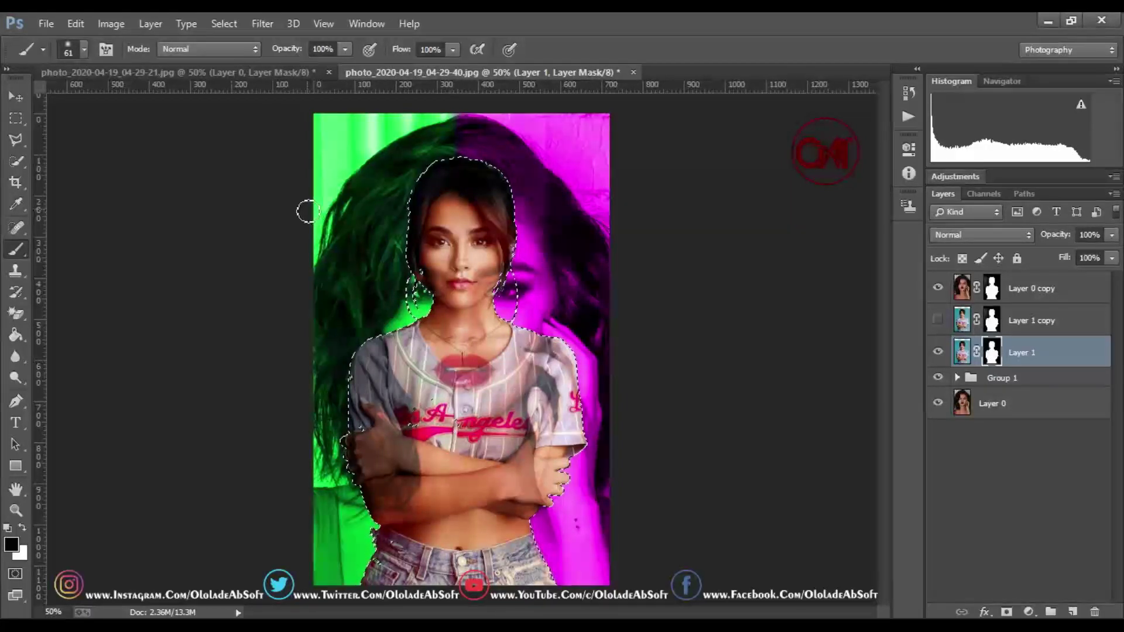
{"action": "left_click", "coordinate": [83, 51]}
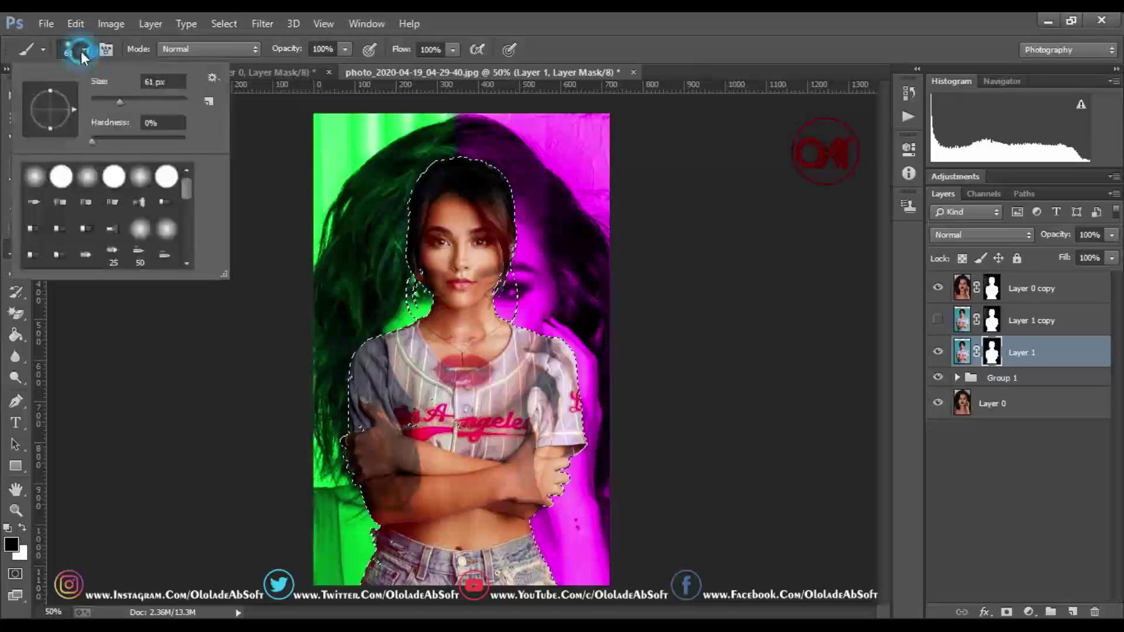
{"action": "left_click_drag", "start_coordinate": [125, 102], "coordinate": [133, 103]}
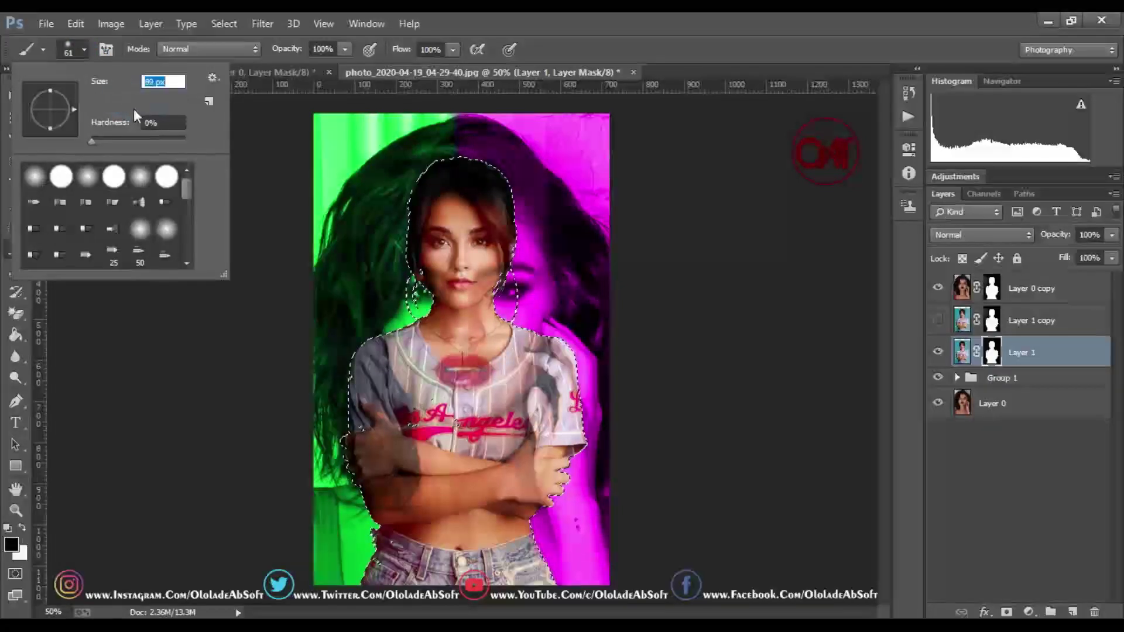
{"action": "left_click", "coordinate": [326, 167]}
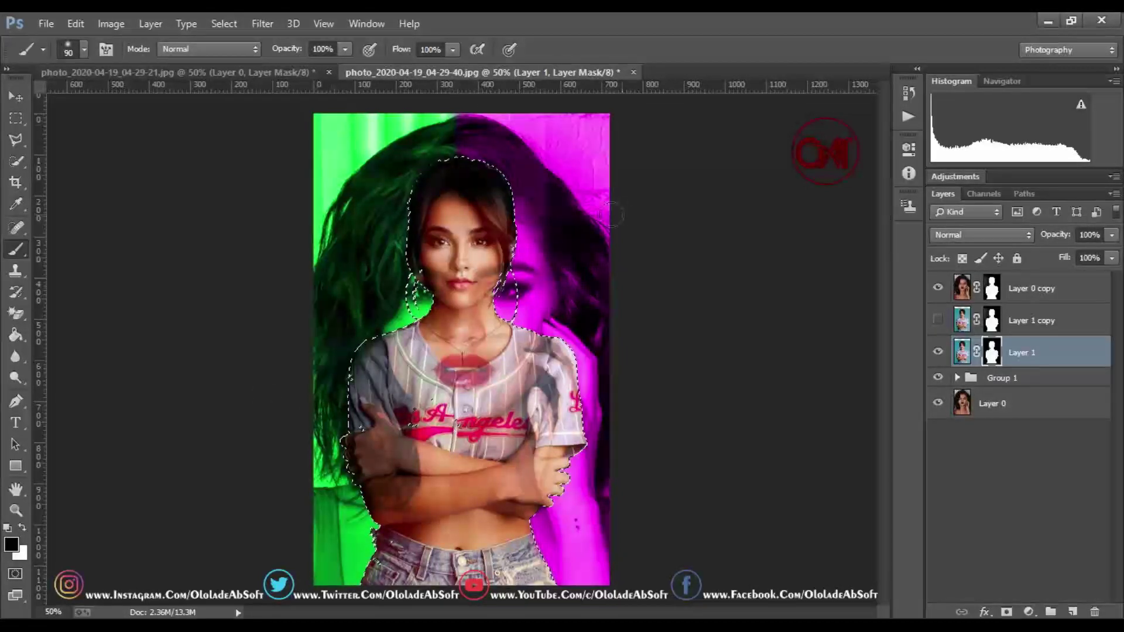
Paint a trial stroke over the face, then undo it and deselect
{"action": "left_click_drag", "start_coordinate": [448, 272], "coordinate": [504, 217]}
{"action": "left_click_drag", "start_coordinate": [504, 170], "coordinate": [422, 257]}
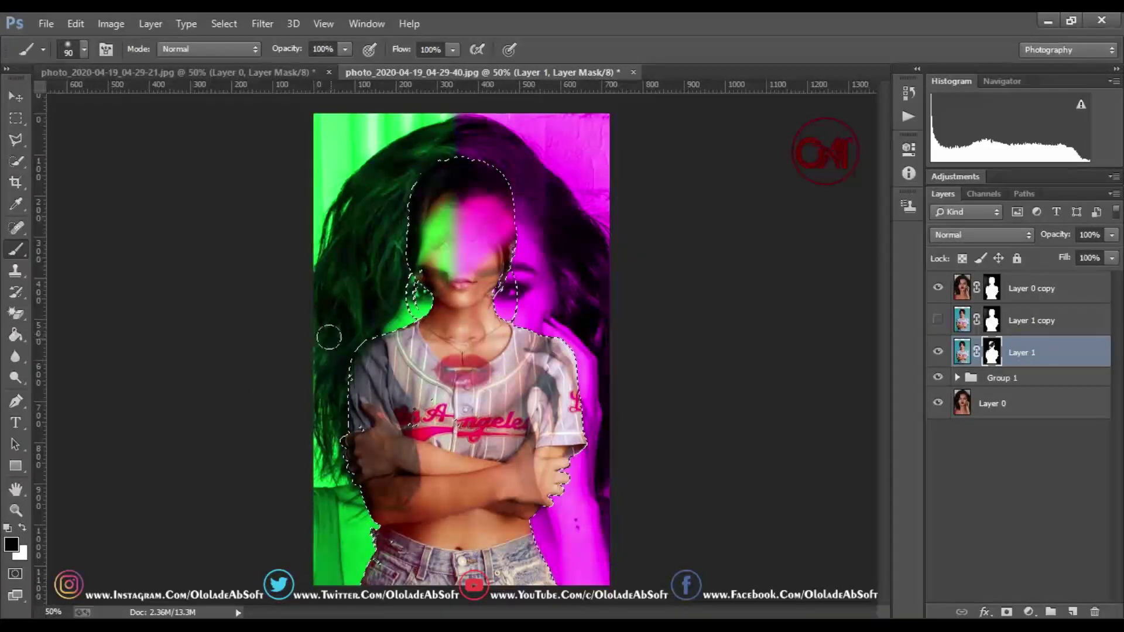
{"action": "key", "text": "ctrl+z"}
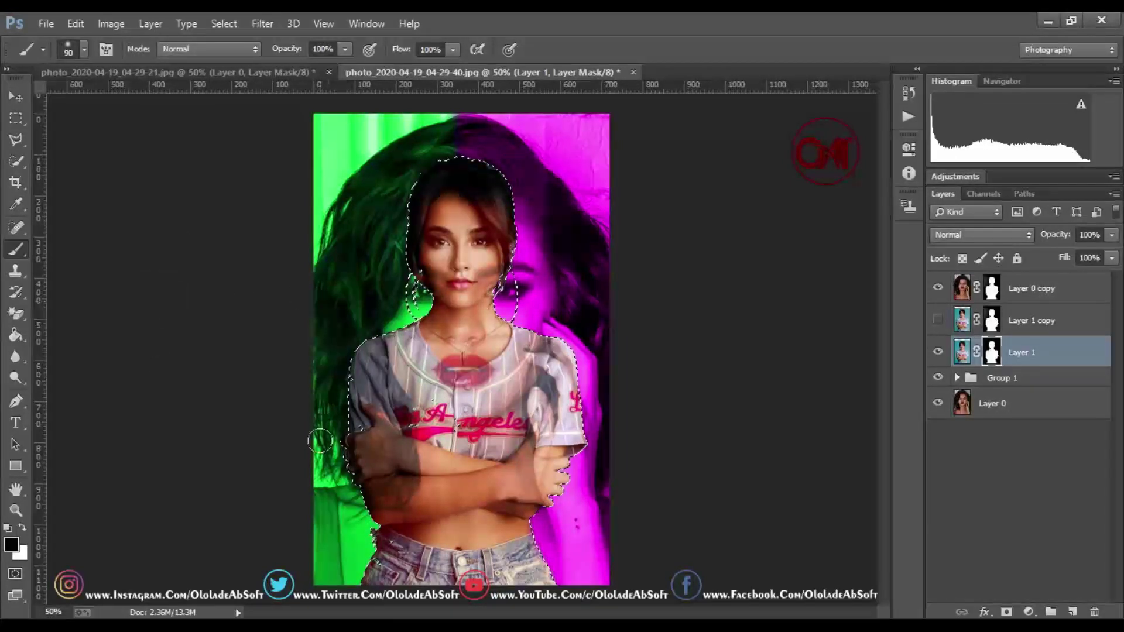
{"action": "key", "text": "ctrl+d"}
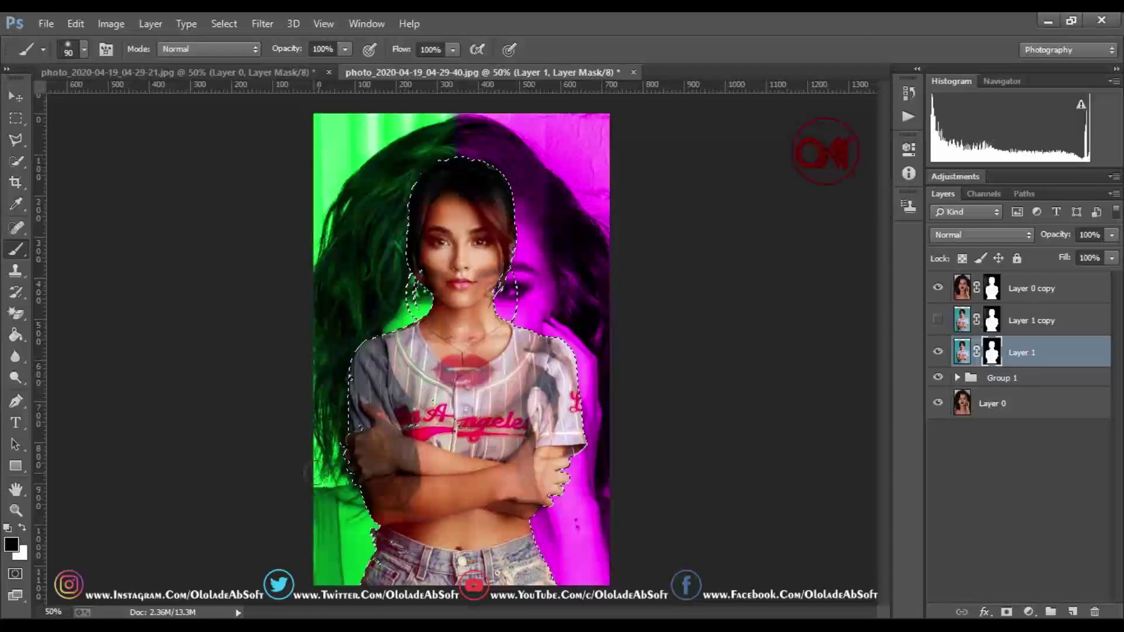
Dock the Adjustments panel beside Histogram and Navigator
{"action": "left_click", "coordinate": [1018, 318]}
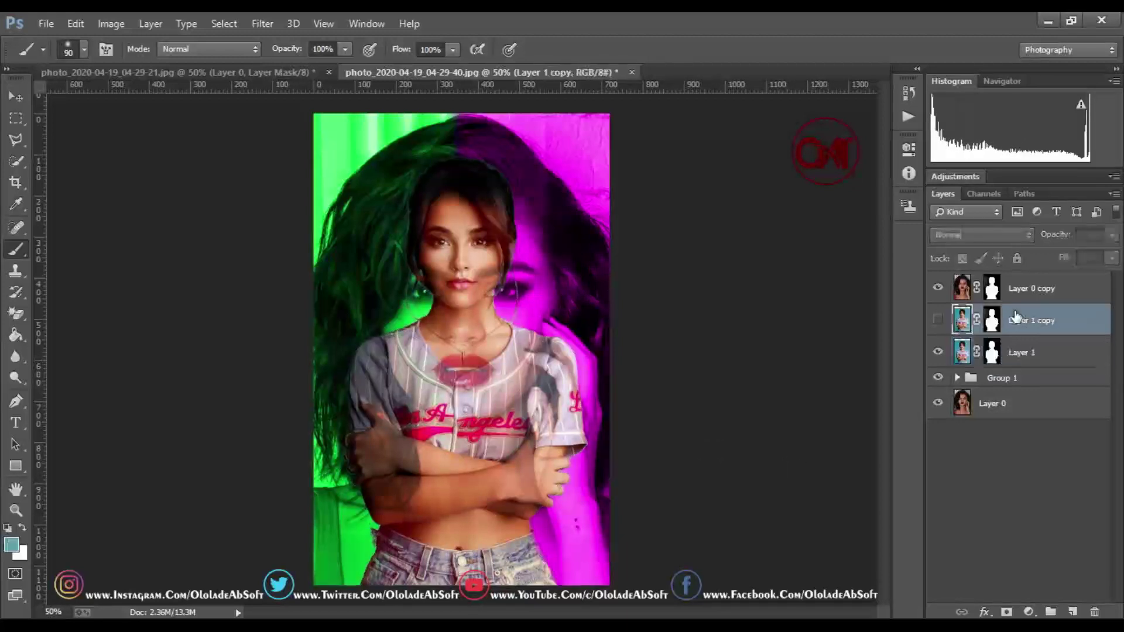
{"action": "left_click_drag", "start_coordinate": [1007, 176], "coordinate": [1042, 232]}
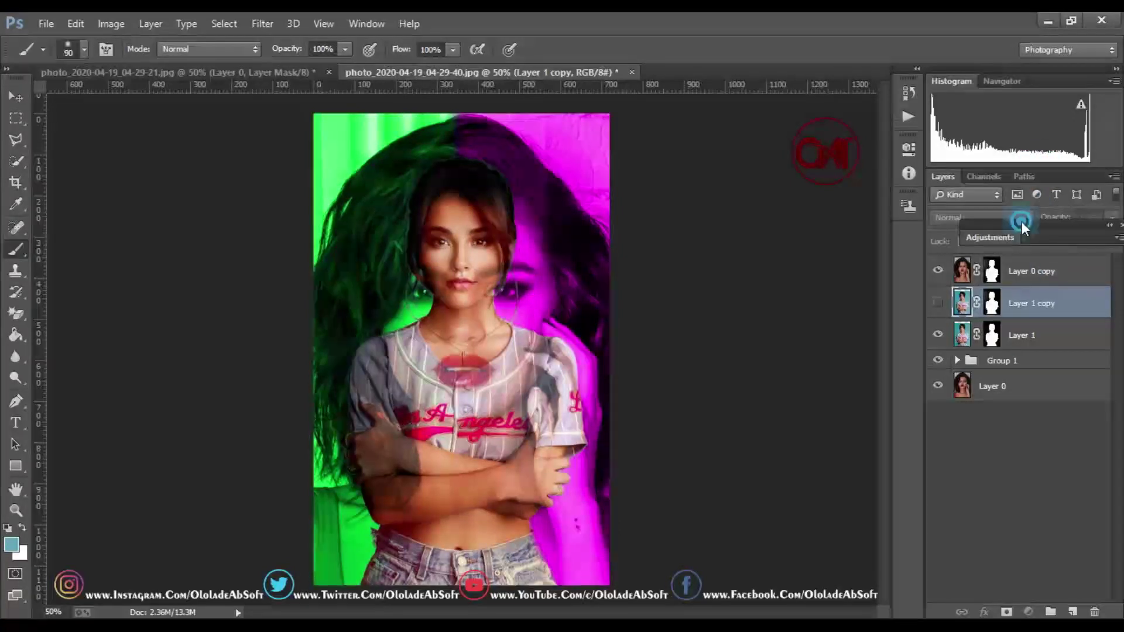
{"action": "left_click_drag", "start_coordinate": [1021, 221], "coordinate": [978, 177]}
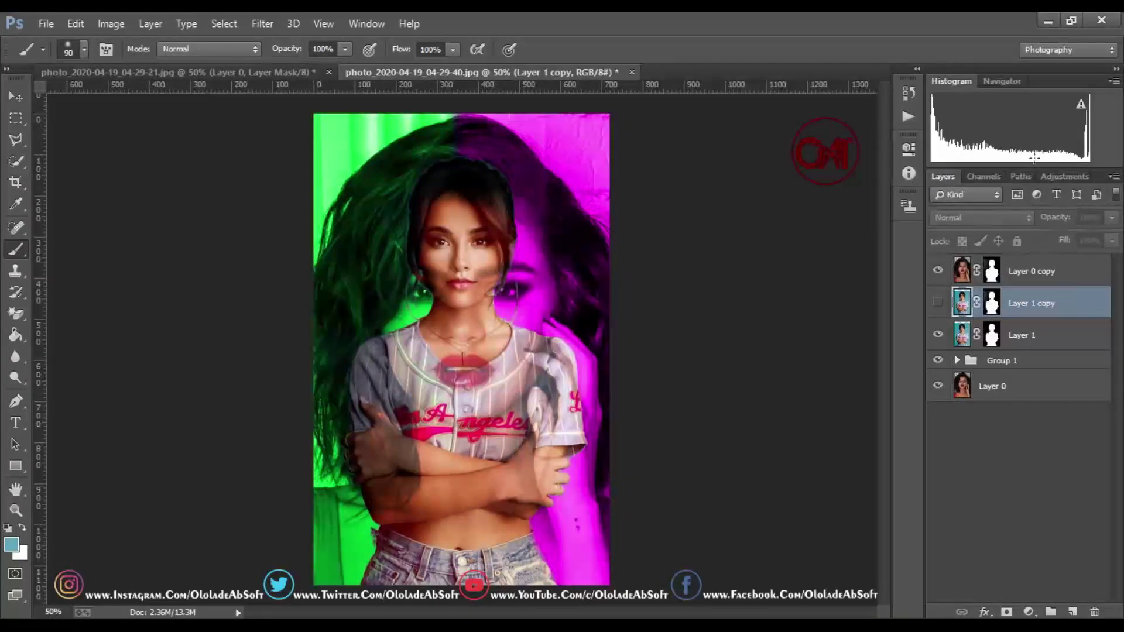
{"action": "left_click_drag", "start_coordinate": [1052, 174], "coordinate": [948, 80]}
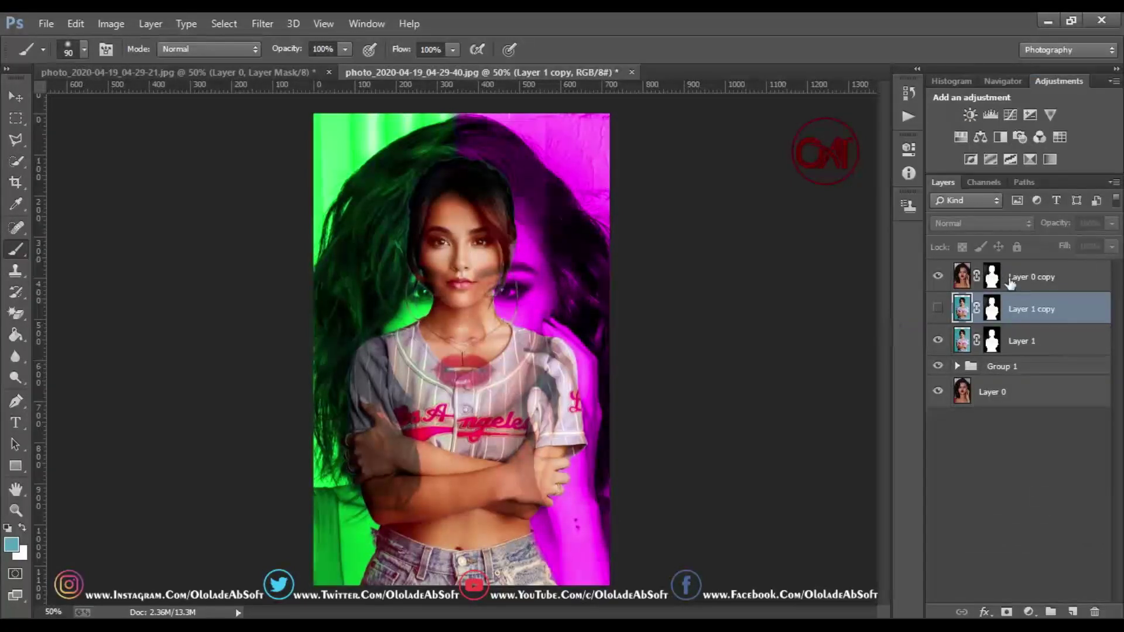
Delete Layer 1 copy, duplicate Layer 1, and move the new copy above Layer 0 copy
{"action": "left_click", "coordinate": [1029, 304]}
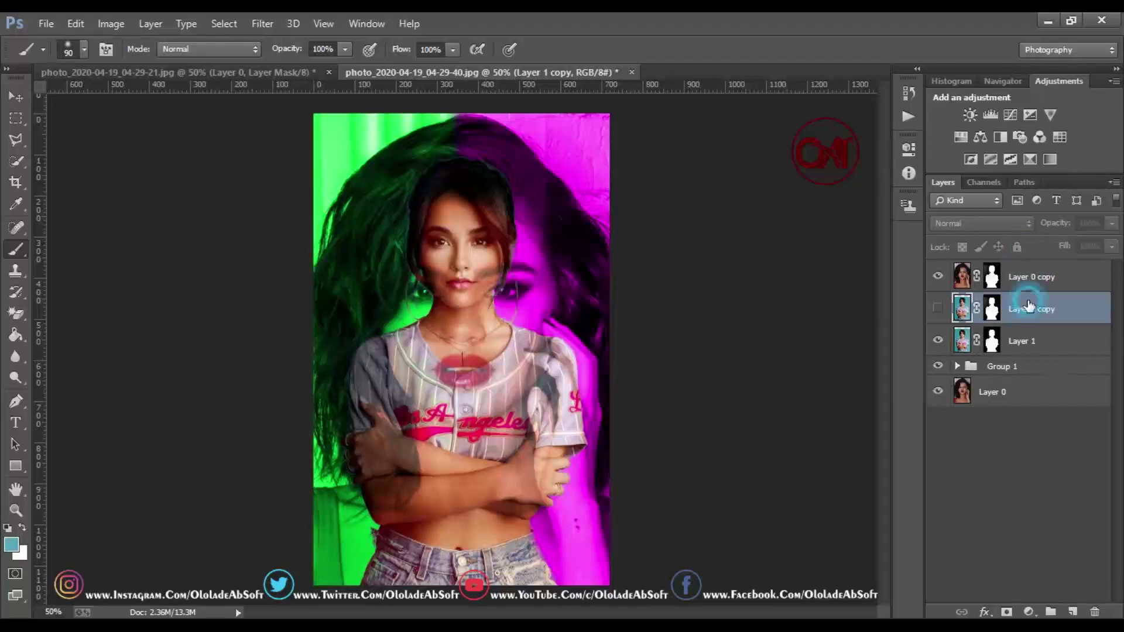
{"action": "left_click_drag", "start_coordinate": [1029, 305], "coordinate": [1096, 613]}
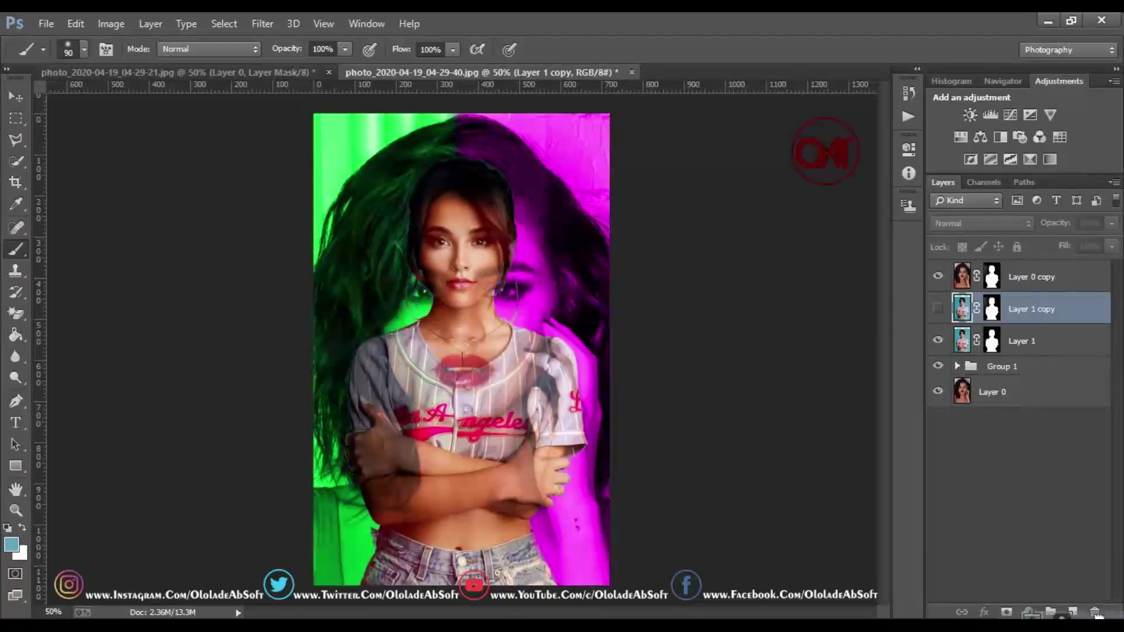
{"action": "left_click", "coordinate": [1030, 309]}
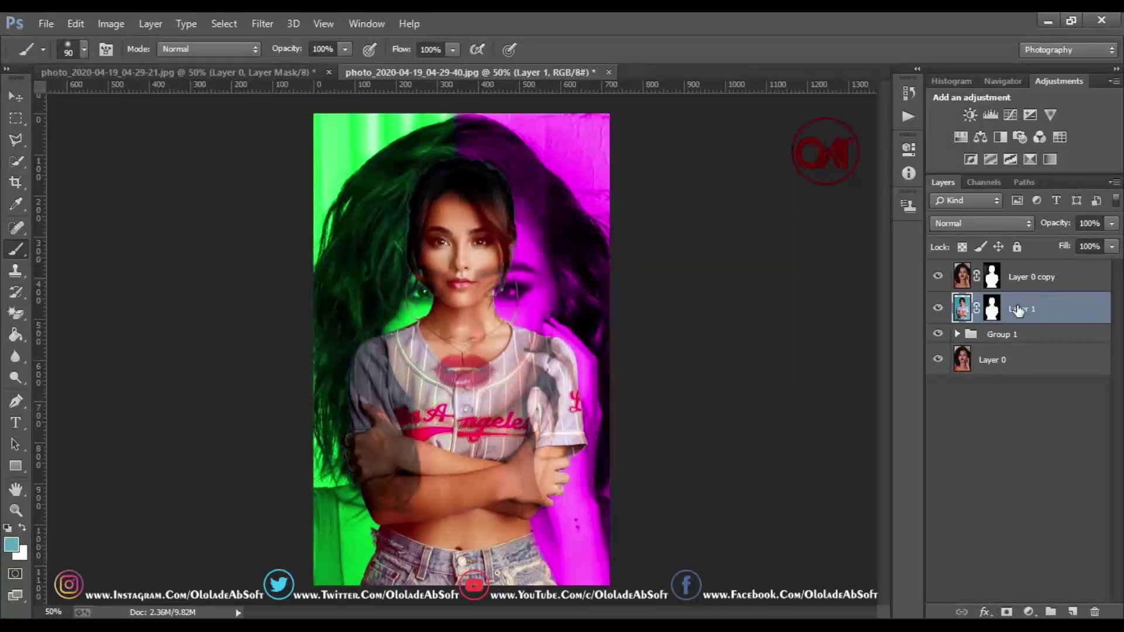
{"action": "left_click", "coordinate": [938, 275]}
{"action": "key", "text": "ctrl+j"}
{"action": "left_click_drag", "start_coordinate": [1022, 318], "coordinate": [1009, 282]}
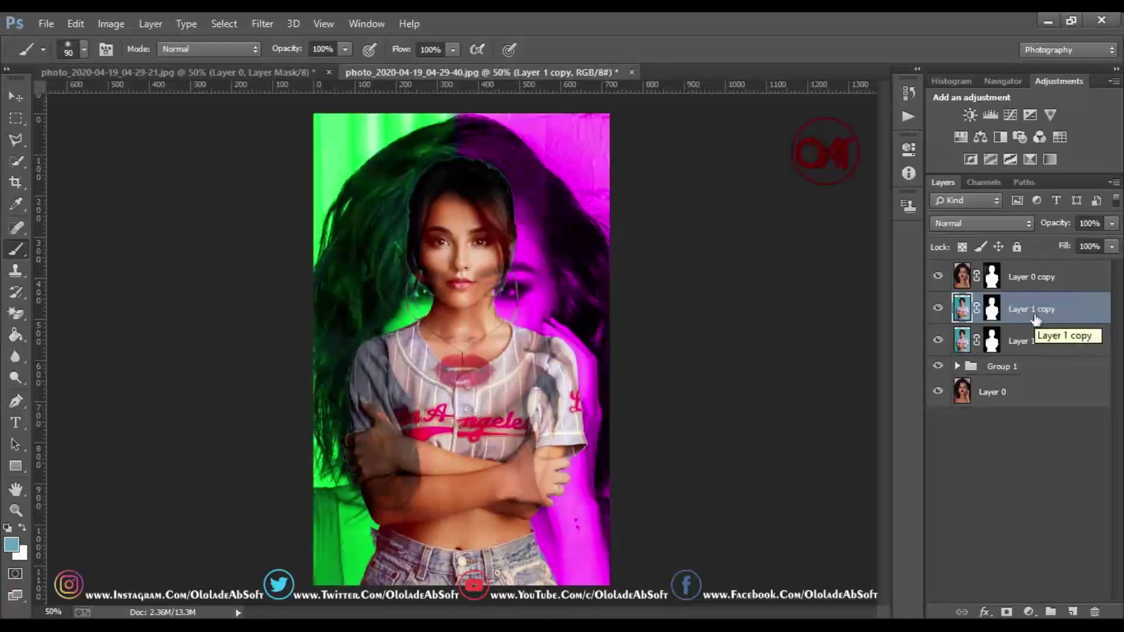
{"action": "left_click_drag", "start_coordinate": [1034, 316], "coordinate": [1024, 280]}
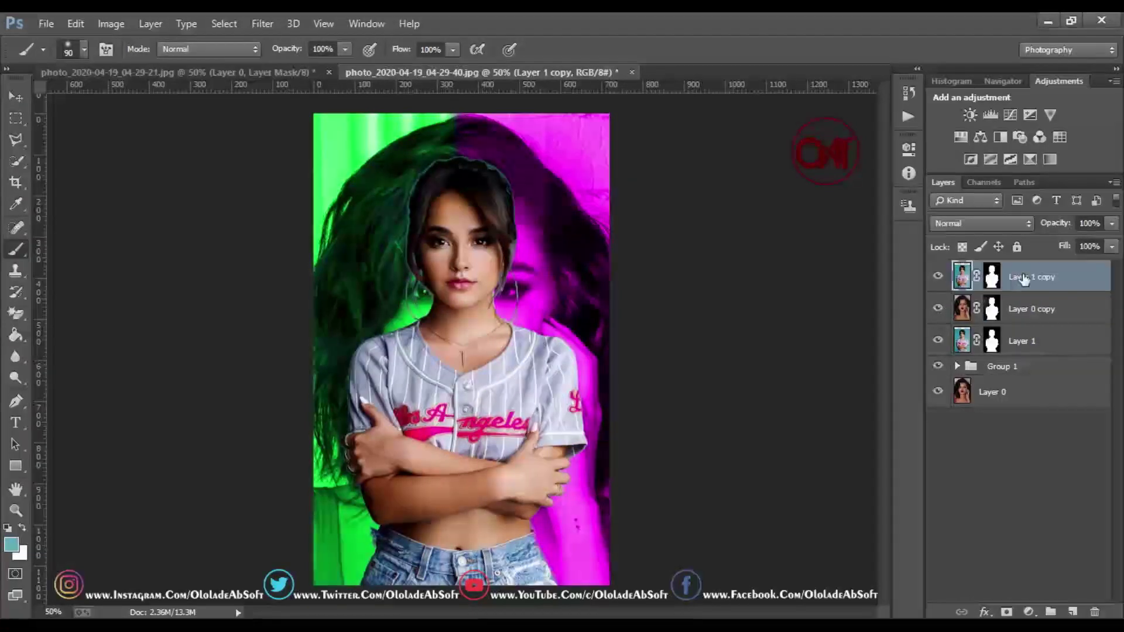
Change Layer 1 copy's blend mode to Overlay after briefly trying Screen
{"action": "left_click", "coordinate": [996, 226]}
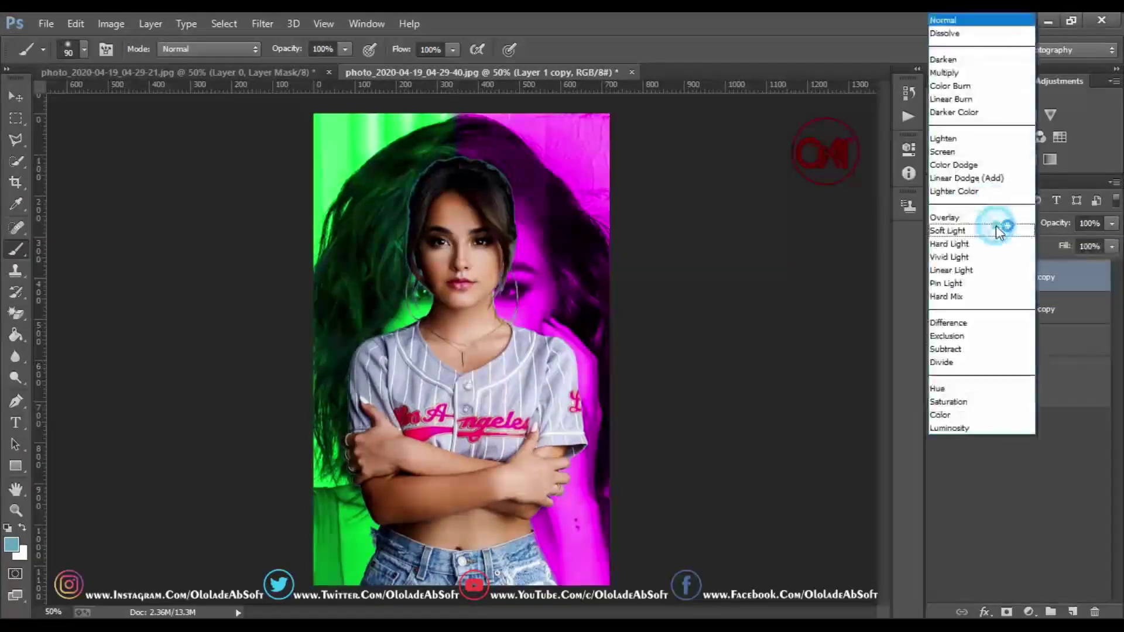
{"action": "left_click", "coordinate": [960, 152]}
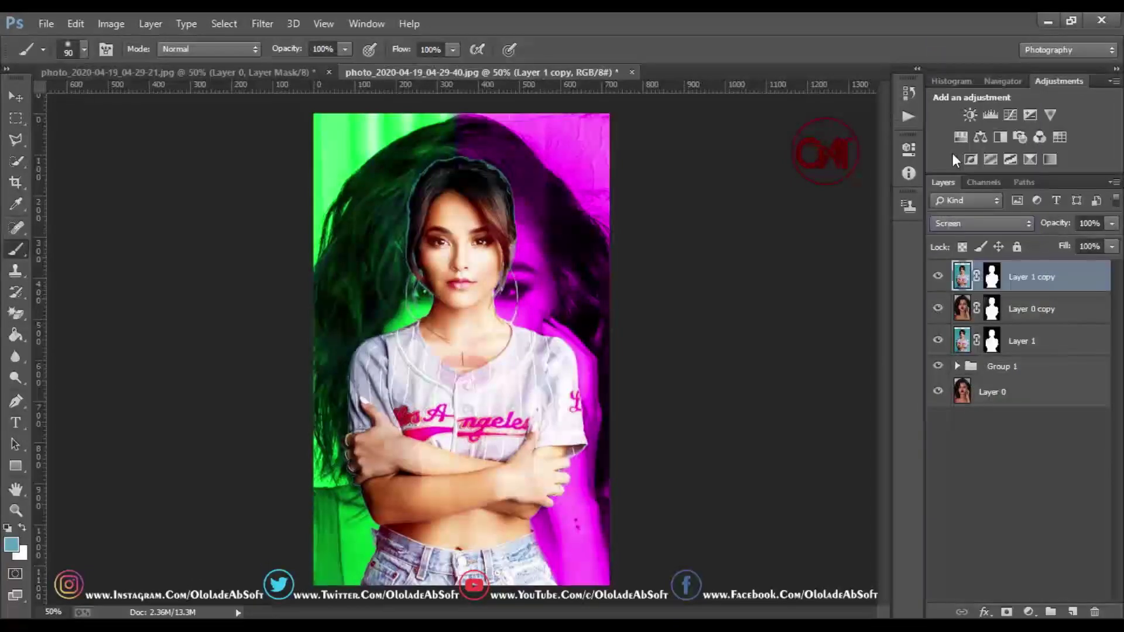
{"action": "left_click", "coordinate": [960, 223]}
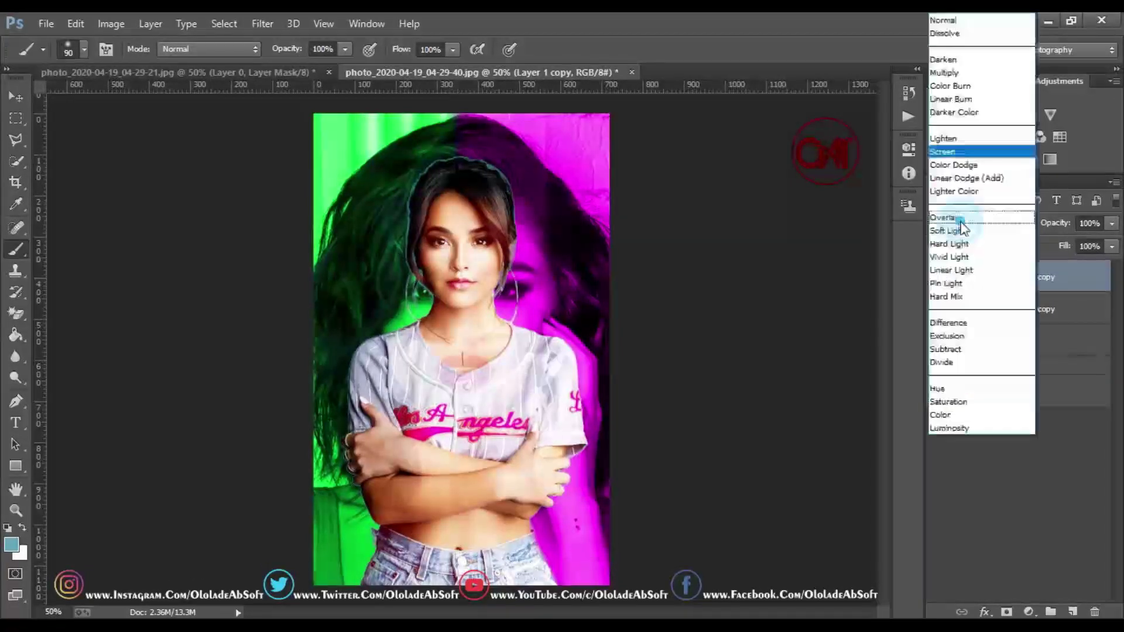
{"action": "left_click", "coordinate": [958, 219]}
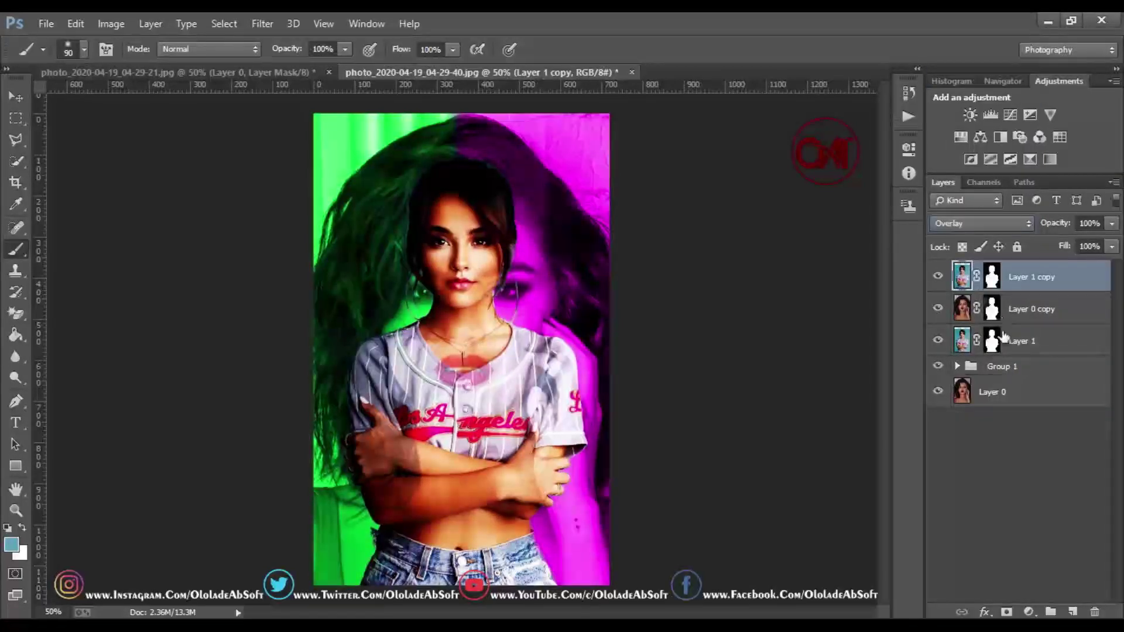
{"action": "left_click", "coordinate": [1016, 319]}
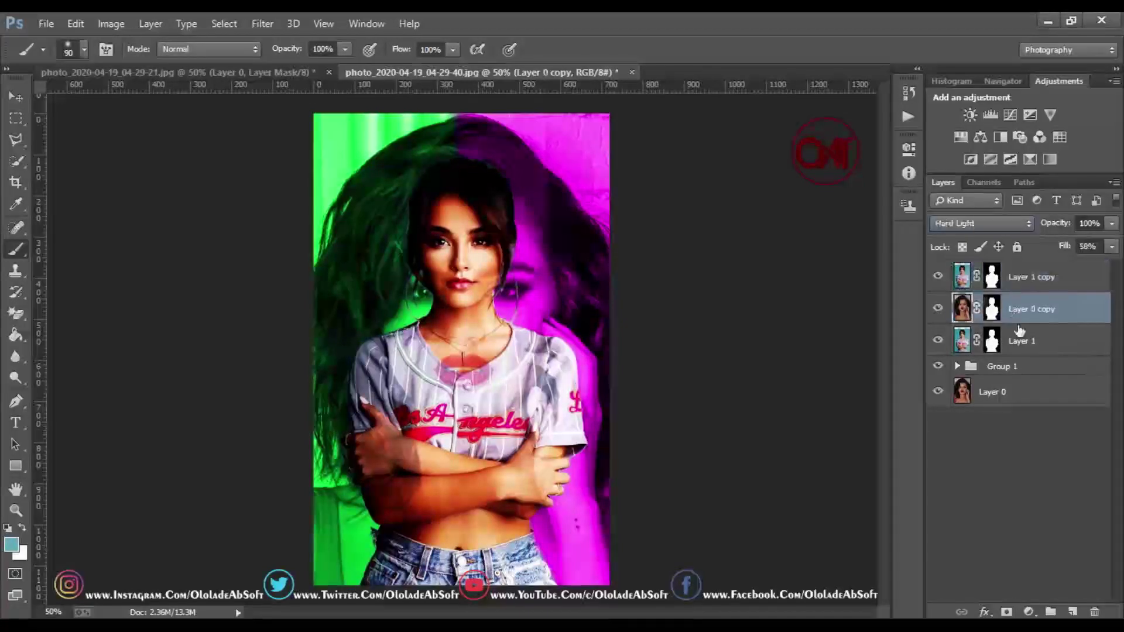
Duplicate Group 1 and place the copy just below Layer 1 copy
{"action": "left_click", "coordinate": [1002, 367]}
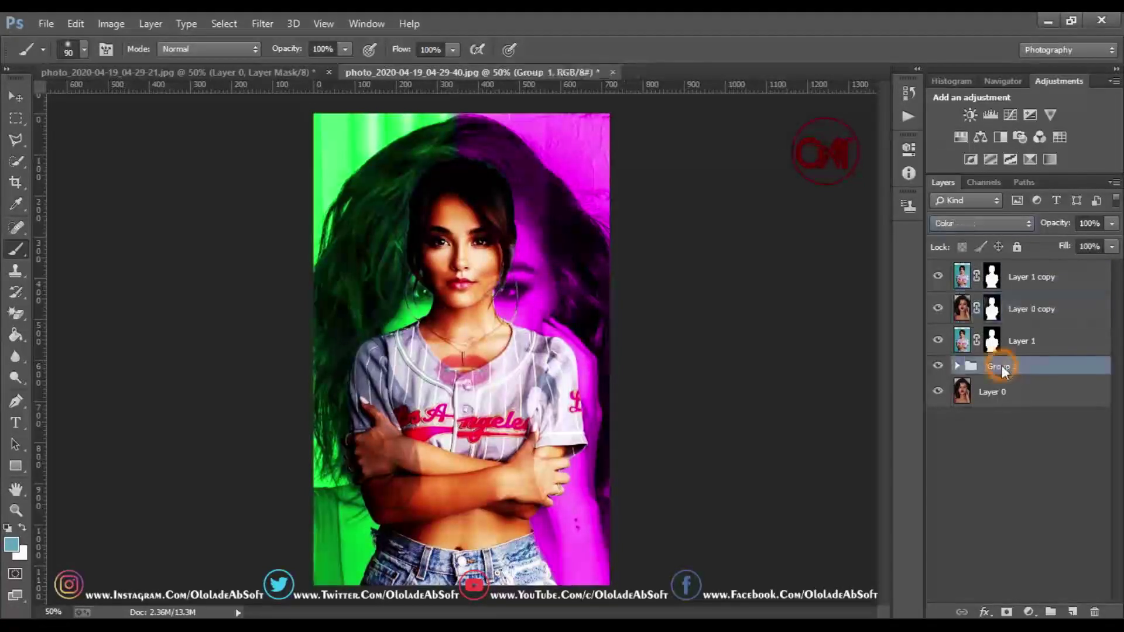
{"action": "right_click", "coordinate": [1002, 365]}
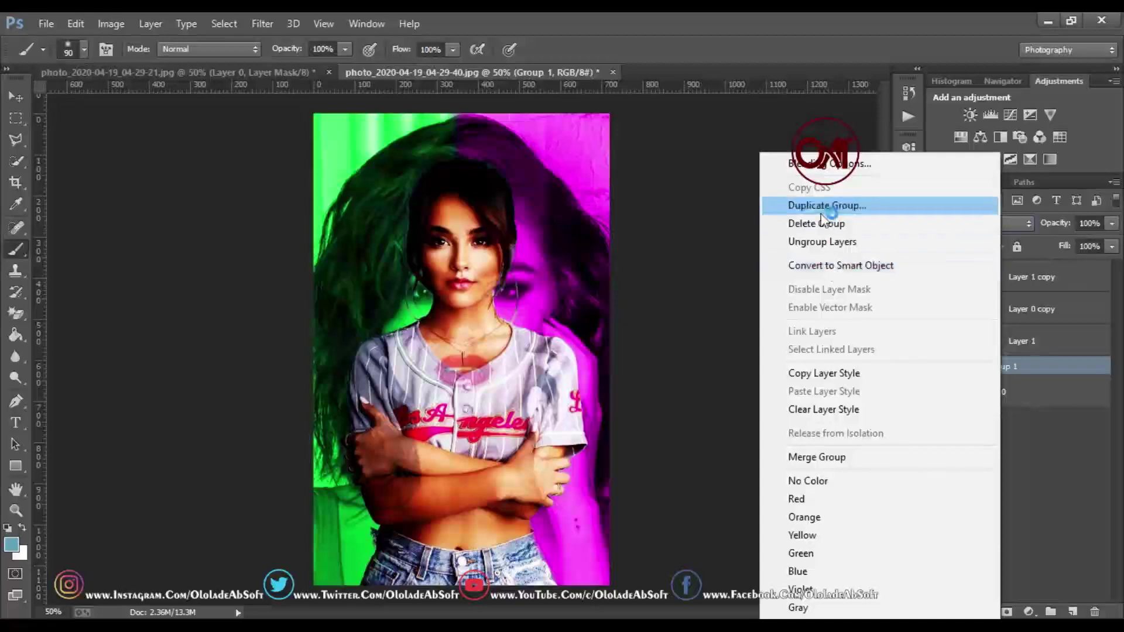
{"action": "left_click", "coordinate": [820, 206]}
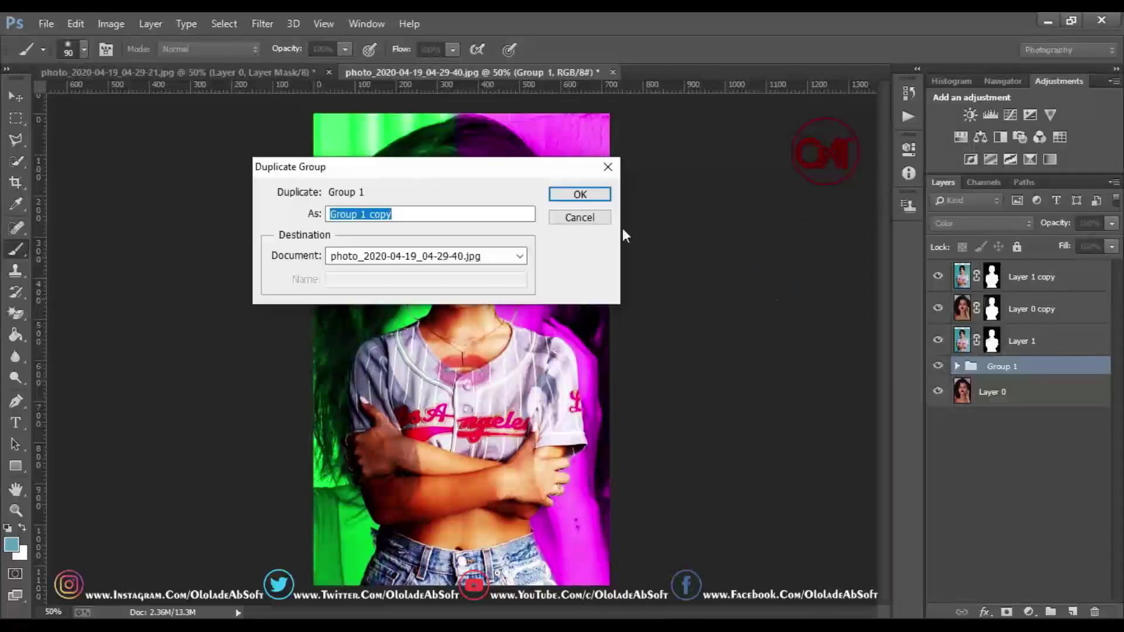
{"action": "left_click", "coordinate": [579, 193]}
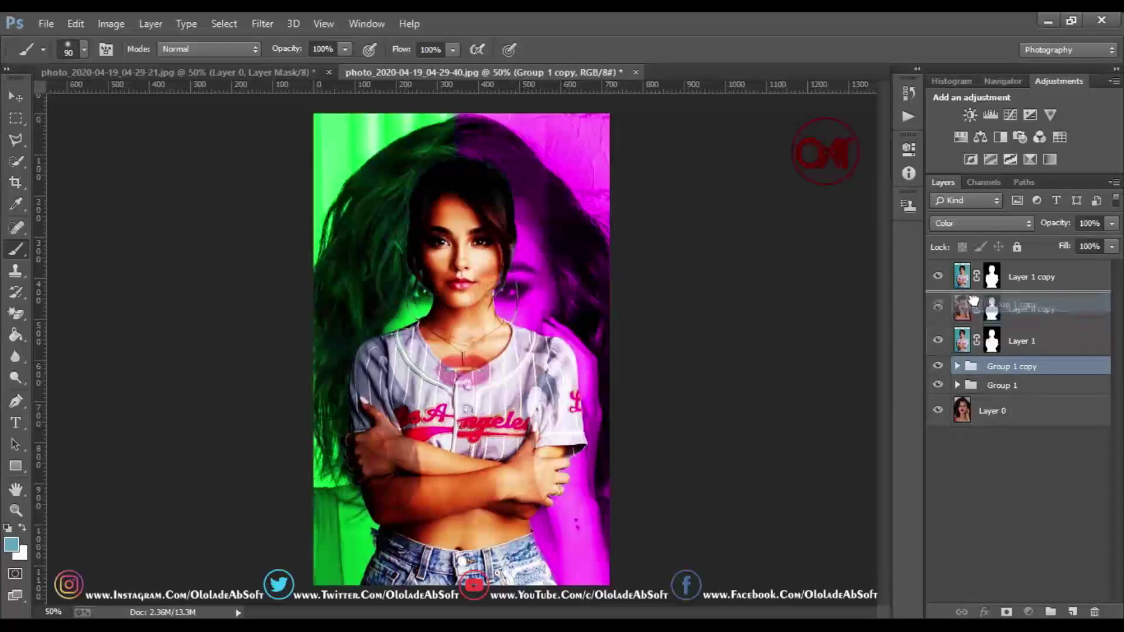
{"action": "left_click_drag", "start_coordinate": [988, 367], "coordinate": [974, 304]}
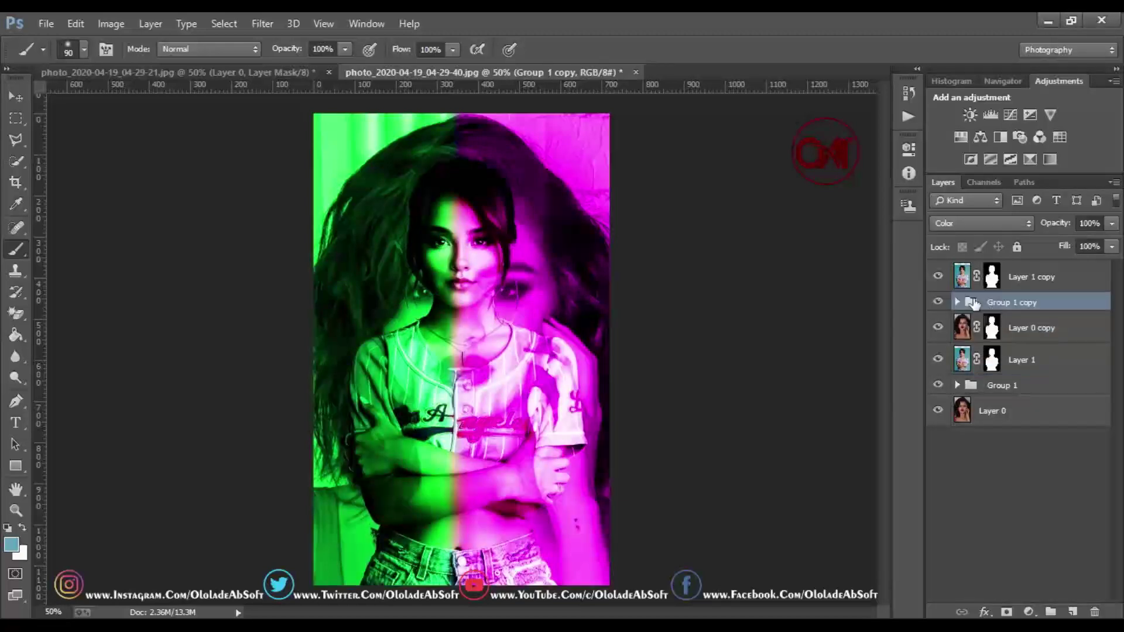
Set Group 1 copy to Linear Light blending with 5% fill
{"action": "left_click", "coordinate": [1026, 226]}
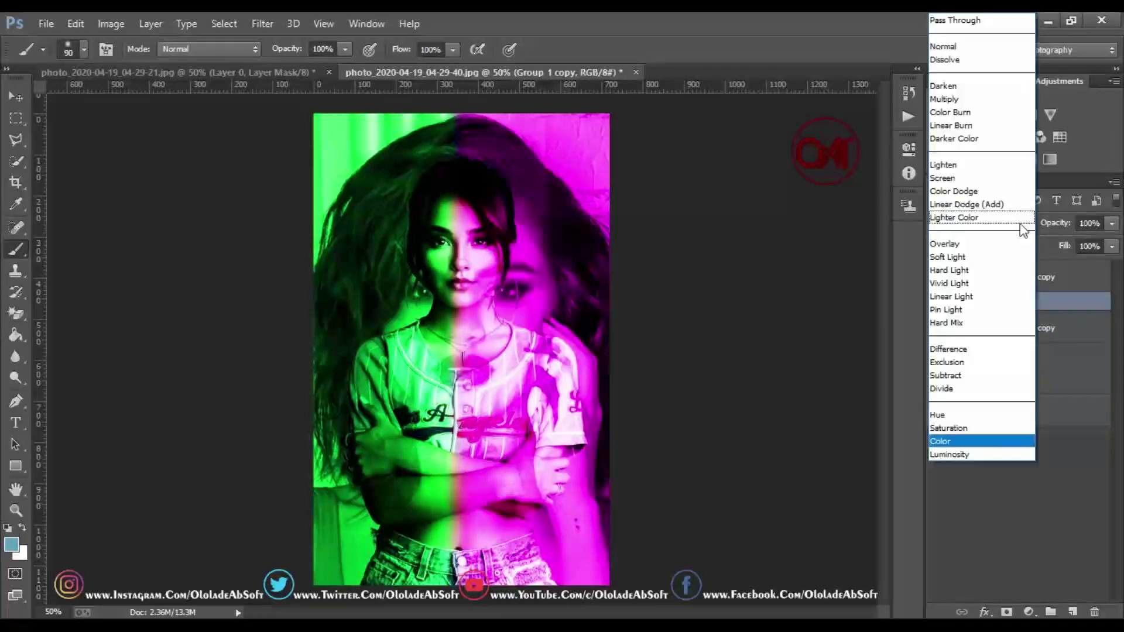
{"action": "left_click", "coordinate": [952, 297]}
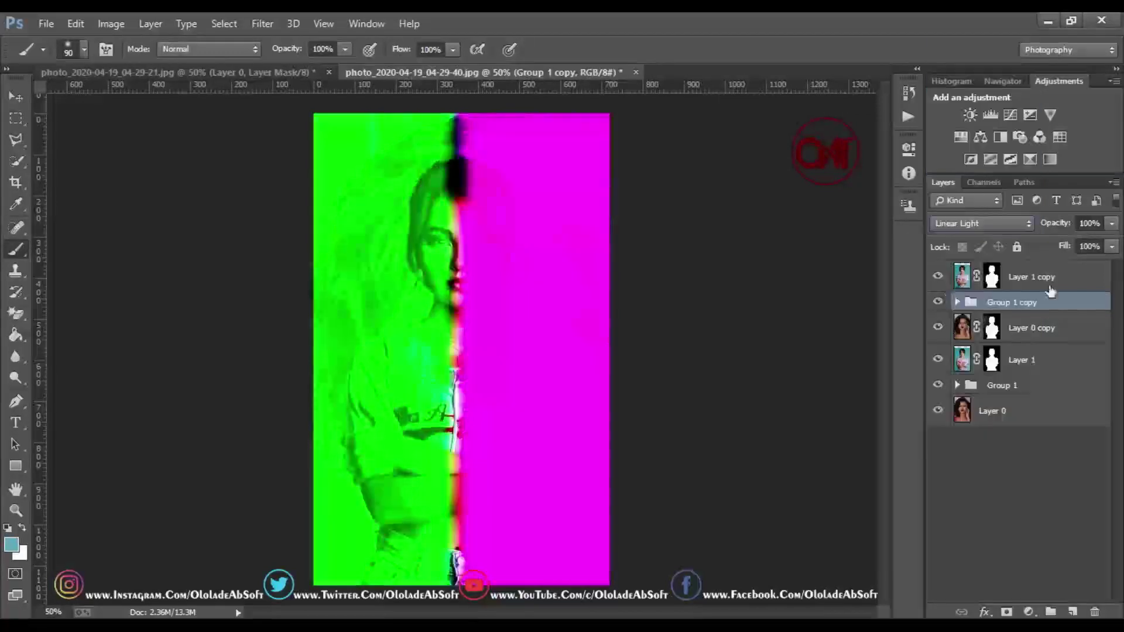
{"action": "left_click", "coordinate": [1113, 248]}
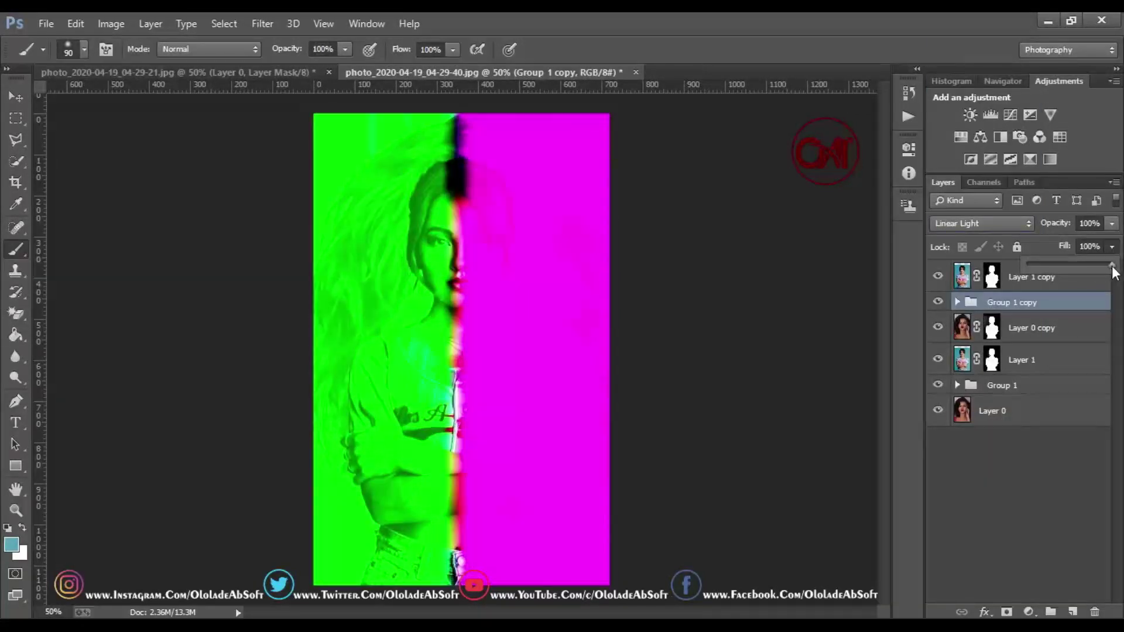
{"action": "left_click_drag", "start_coordinate": [1114, 271], "coordinate": [1040, 273]}
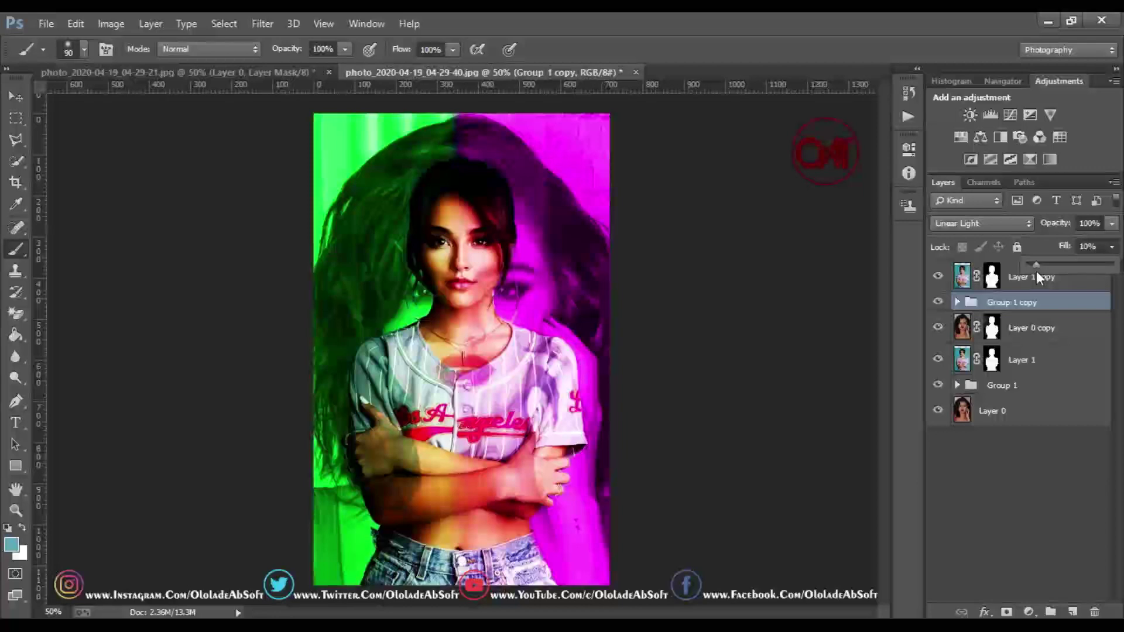
{"action": "left_click_drag", "start_coordinate": [1036, 268], "coordinate": [1034, 268]}
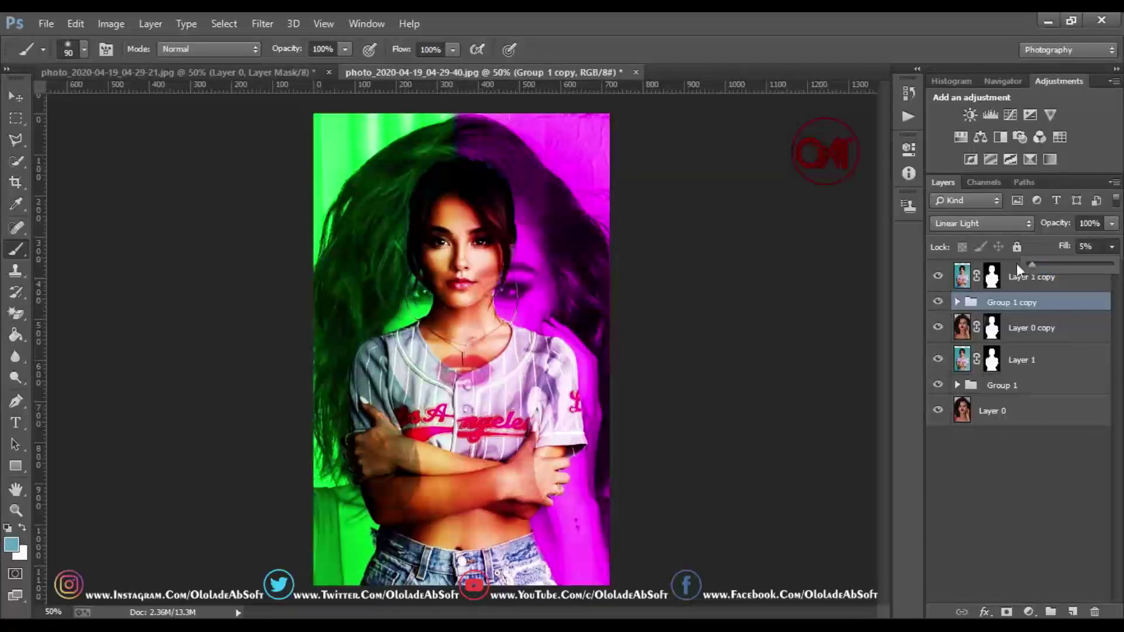
{"action": "left_click", "coordinate": [15, 97]}
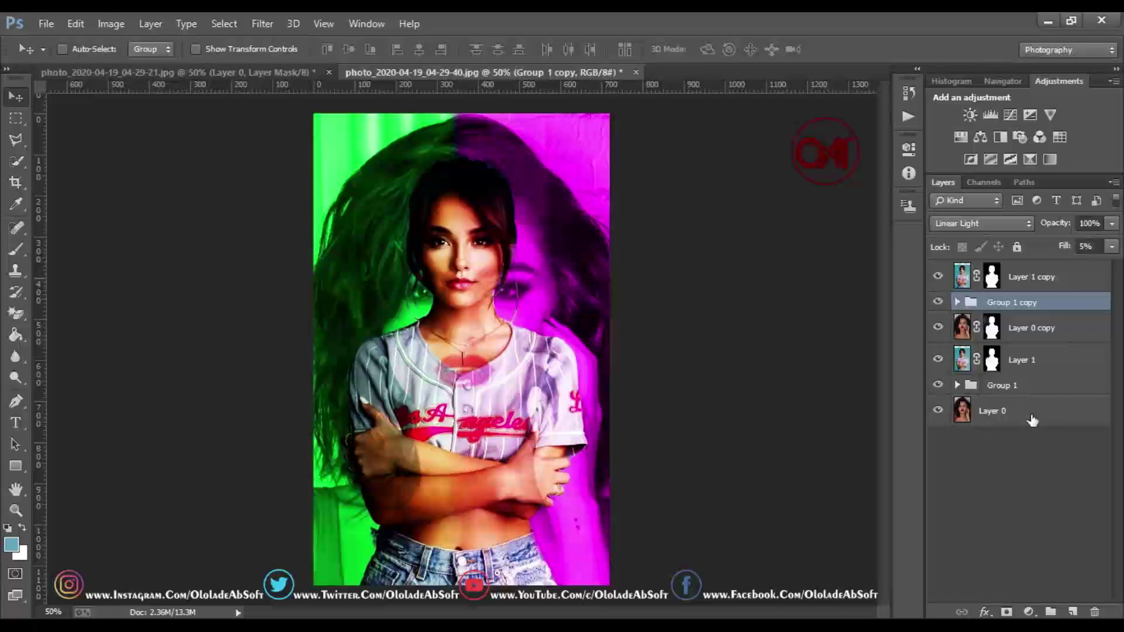
Merge visible layers into Layer 2, move it to the top, and cool its temperature slightly
{"action": "key", "text": "ctrl+alt+shift+e"}
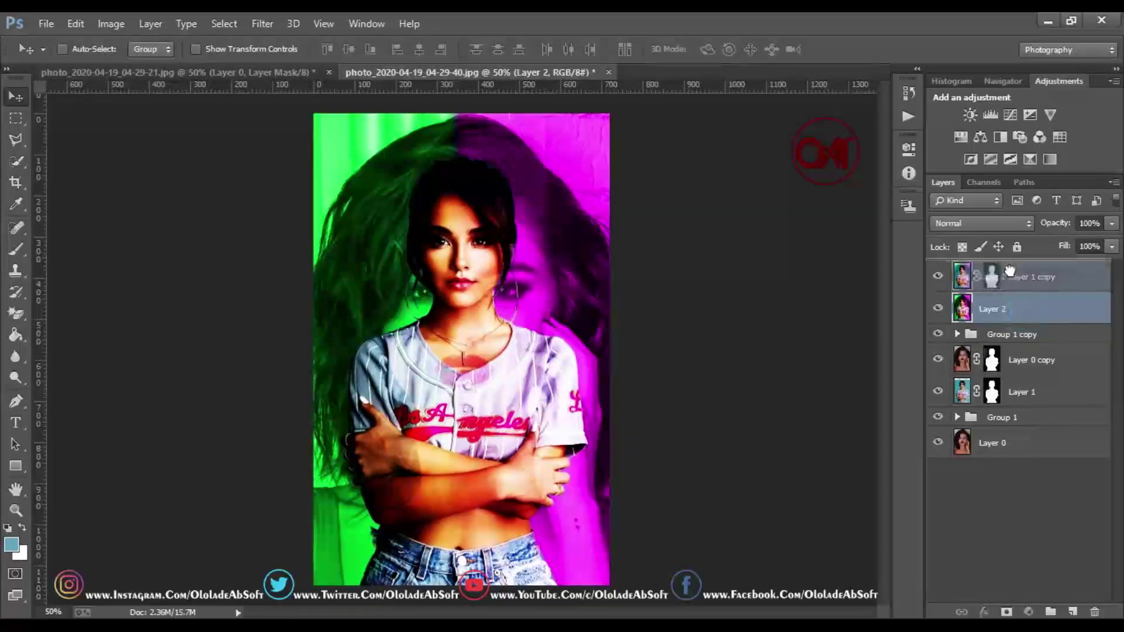
{"action": "left_click_drag", "start_coordinate": [1022, 319], "coordinate": [1007, 275]}
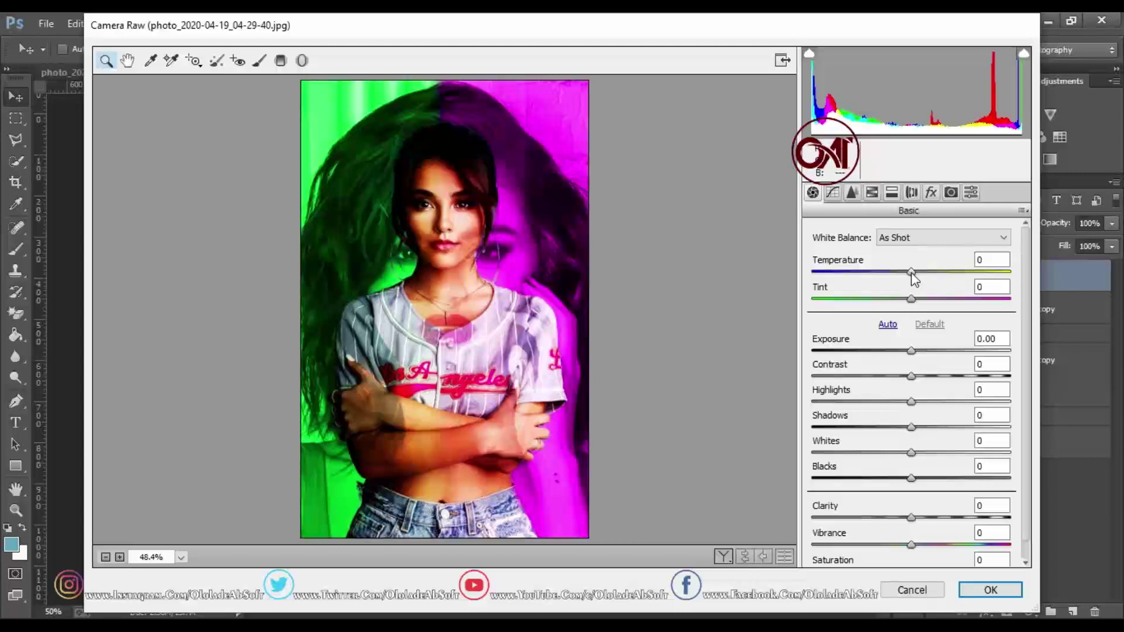
{"action": "left_click_drag", "start_coordinate": [911, 273], "coordinate": [910, 275]}
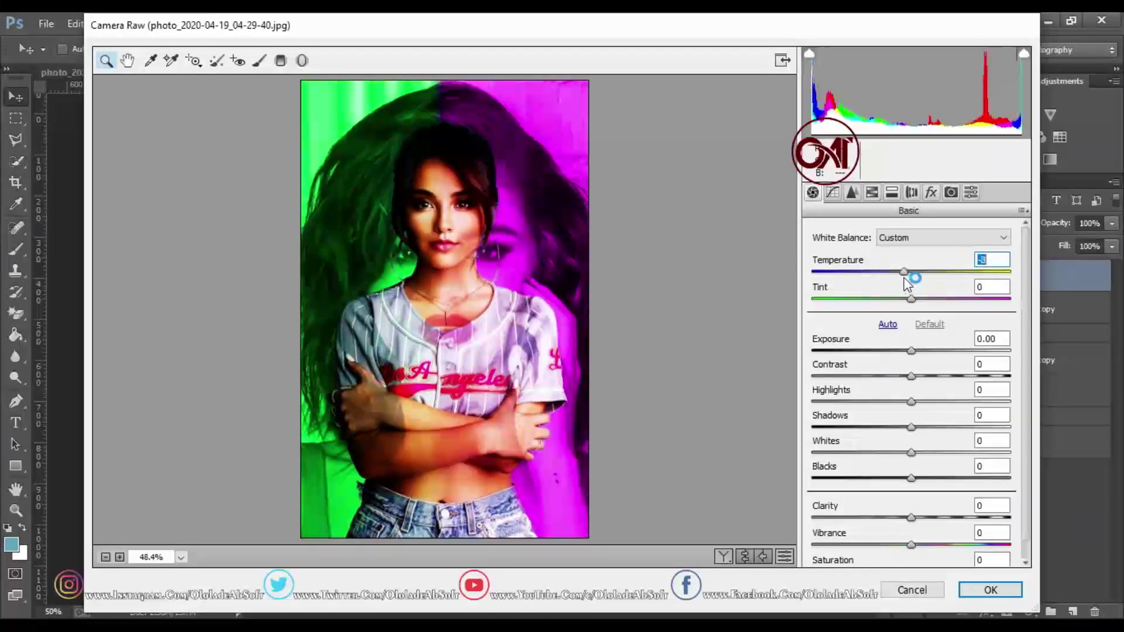
Calibrate green toward cyan and desaturated, blue hue -67, saturation +23, and shadows tint +72
{"action": "left_click", "coordinate": [950, 192]}
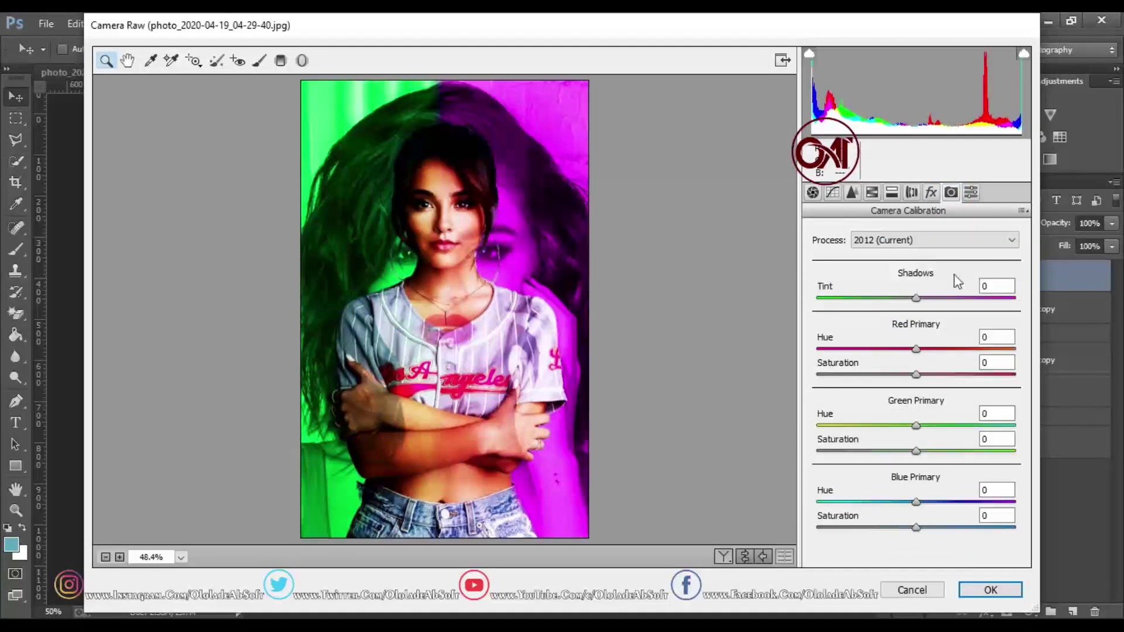
{"action": "left_click_drag", "start_coordinate": [915, 425], "coordinate": [969, 427]}
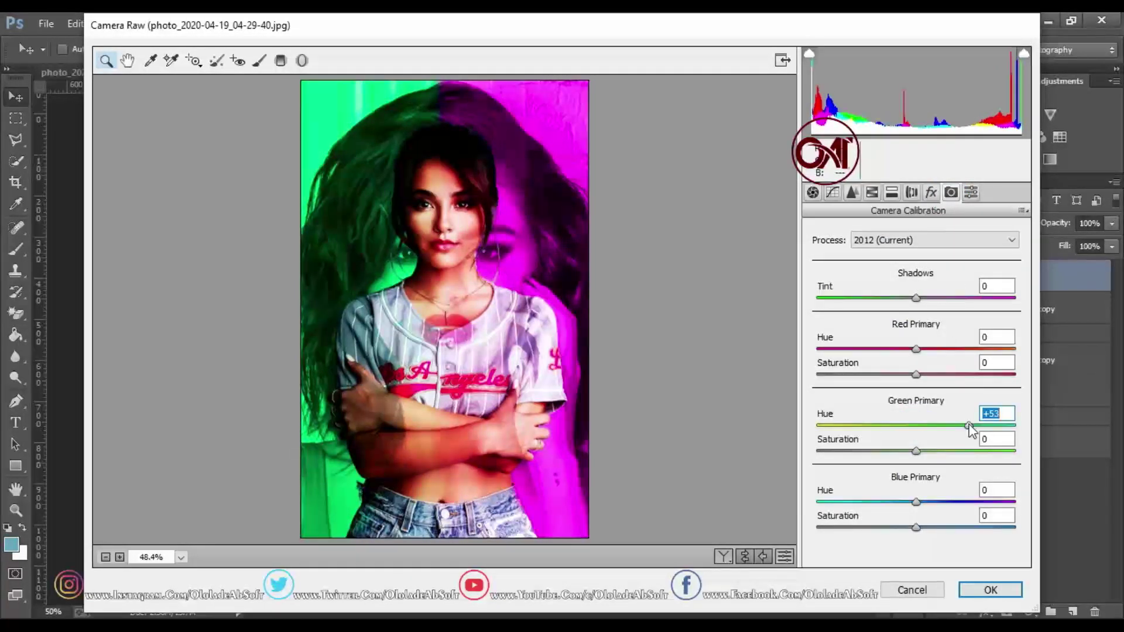
{"action": "left_click_drag", "start_coordinate": [917, 451], "coordinate": [845, 452]}
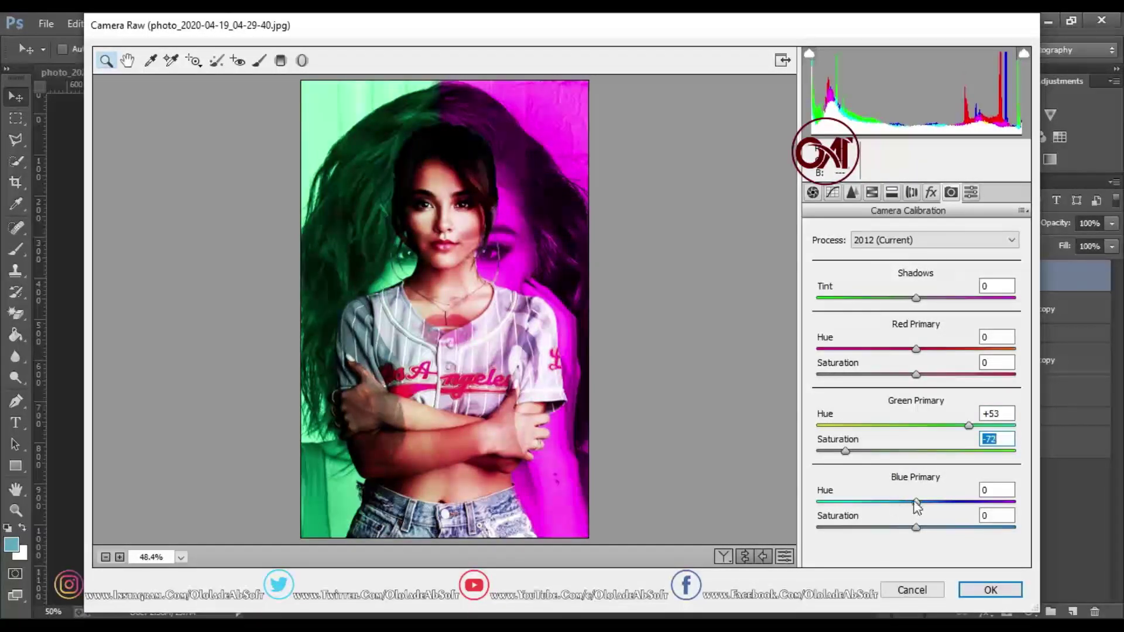
{"action": "left_click_drag", "start_coordinate": [916, 502], "coordinate": [850, 515]}
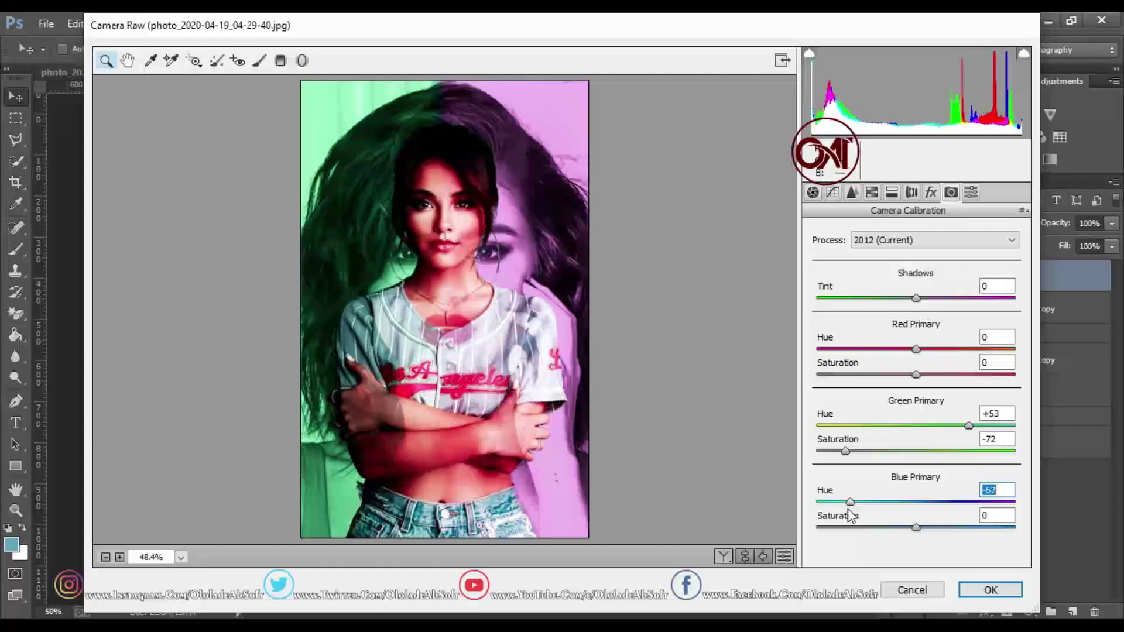
{"action": "left_click_drag", "start_coordinate": [916, 527], "coordinate": [941, 534]}
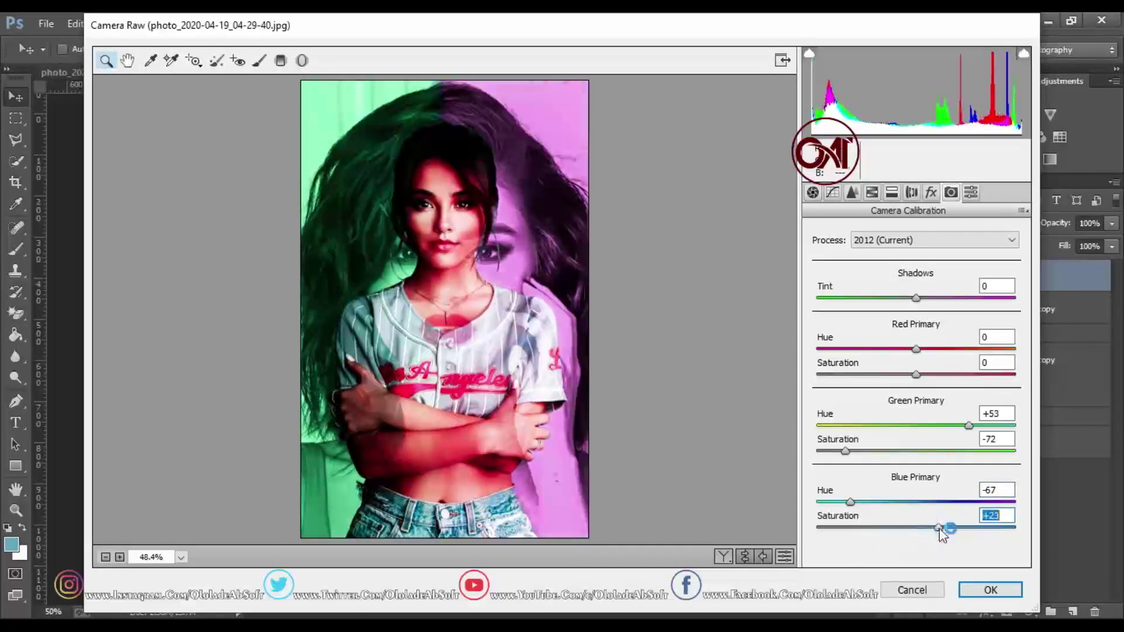
{"action": "left_click_drag", "start_coordinate": [916, 298], "coordinate": [865, 299]}
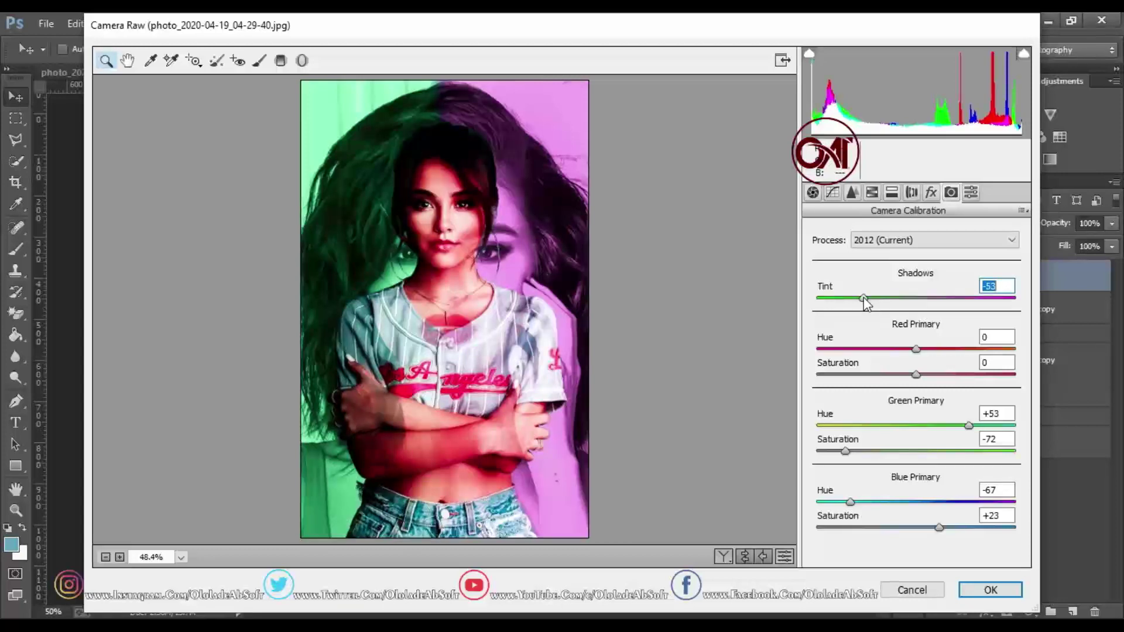
{"action": "left_click", "coordinate": [864, 298]}
{"action": "left_click_drag", "start_coordinate": [866, 299], "coordinate": [987, 299]}
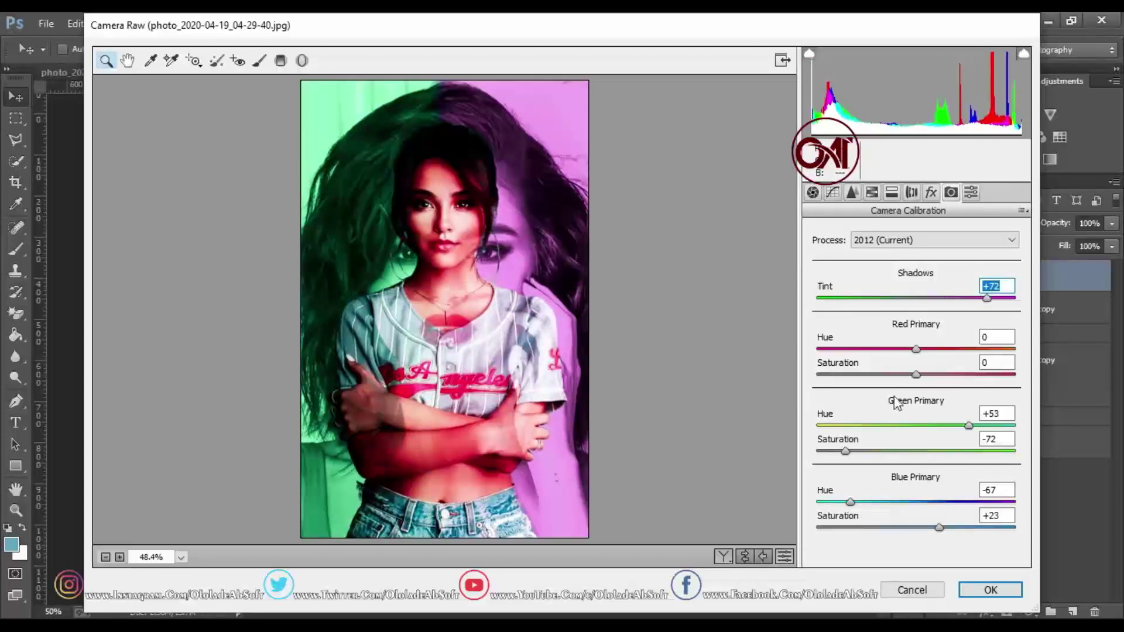
Adjust the Detail panel's sharpening radius, luminance noise reduction and sharpening detail to 5
{"action": "left_click", "coordinate": [853, 193]}
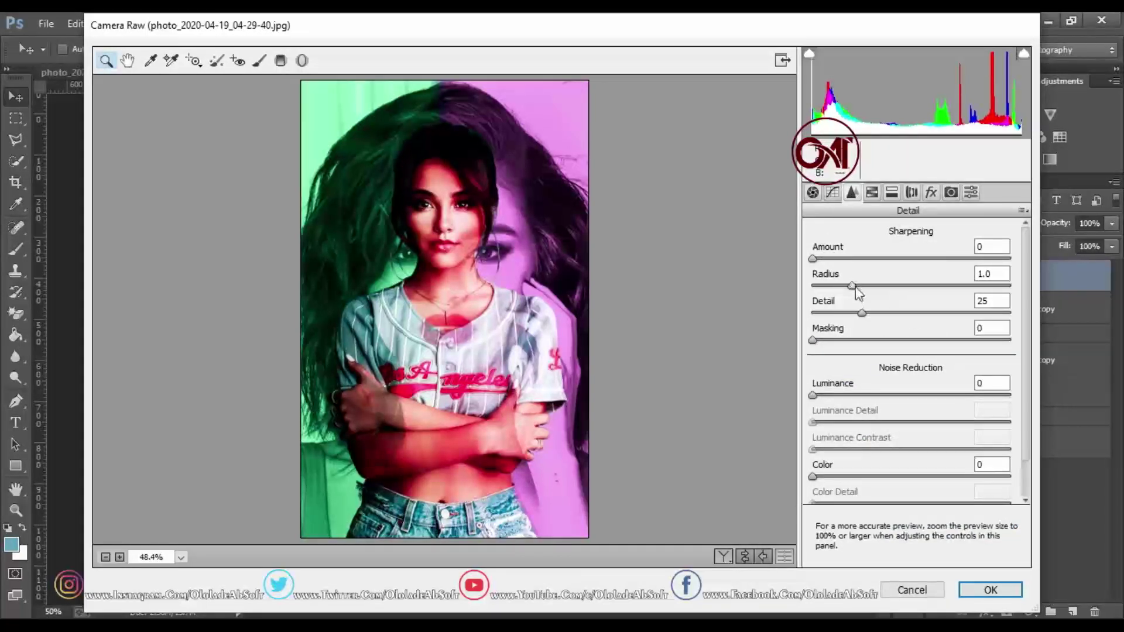
{"action": "left_click_drag", "start_coordinate": [853, 286], "coordinate": [872, 286]}
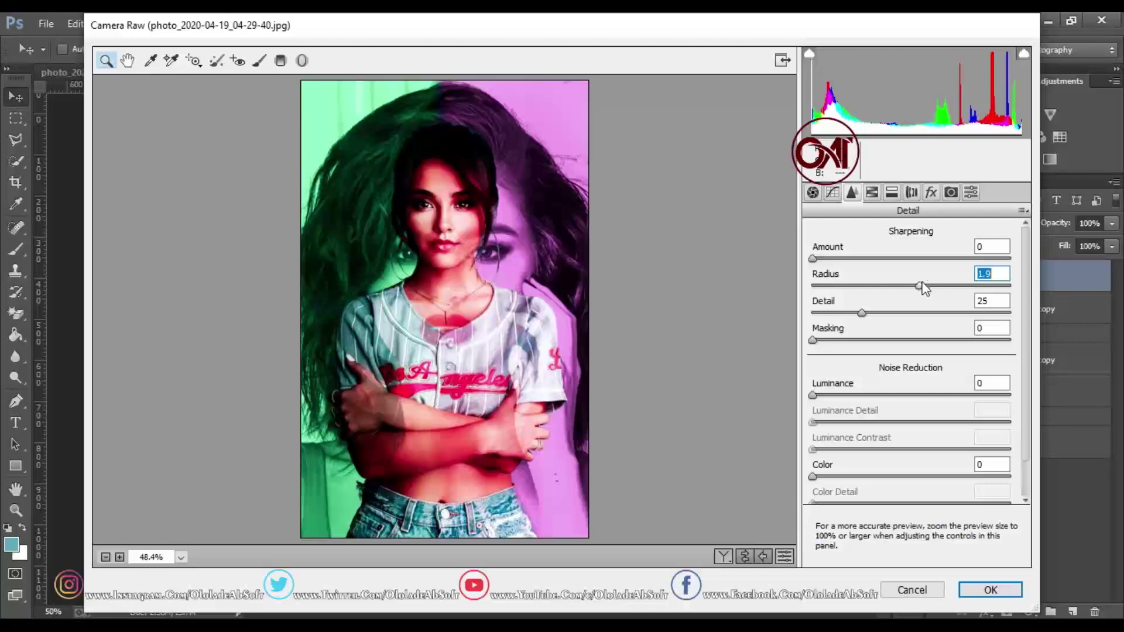
{"action": "mouse_move", "coordinate": [813, 396]}
{"action": "left_mouse_down"}
{"action": "mouse_move", "coordinate": [954, 396]}
{"action": "mouse_move", "coordinate": [811, 396]}
{"action": "left_mouse_up"}
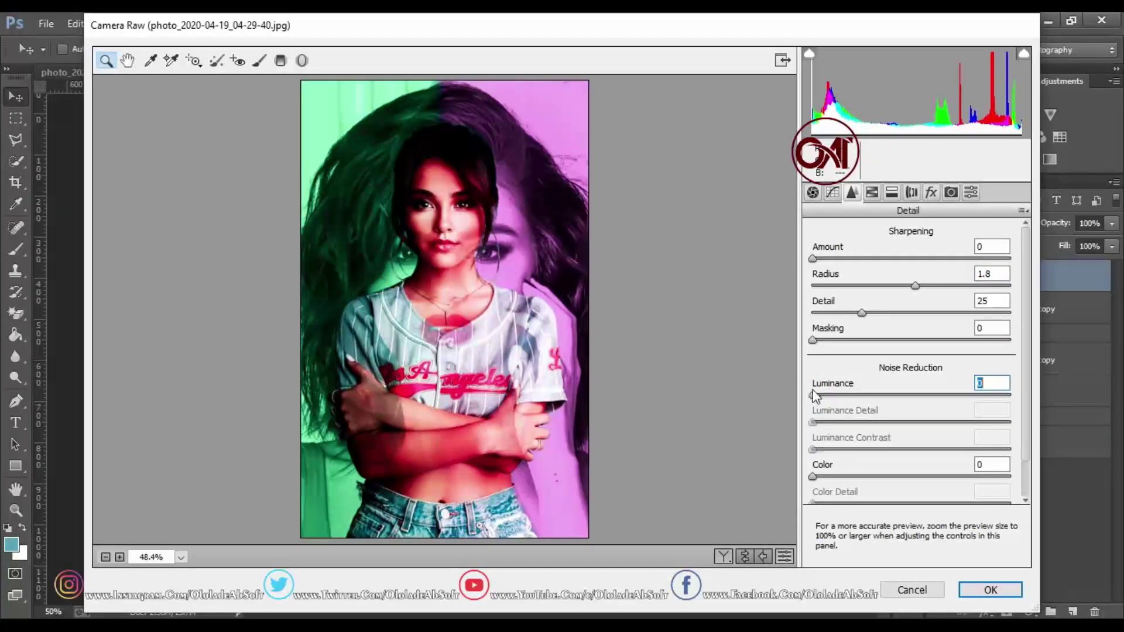
{"action": "left_click", "coordinate": [1022, 211]}
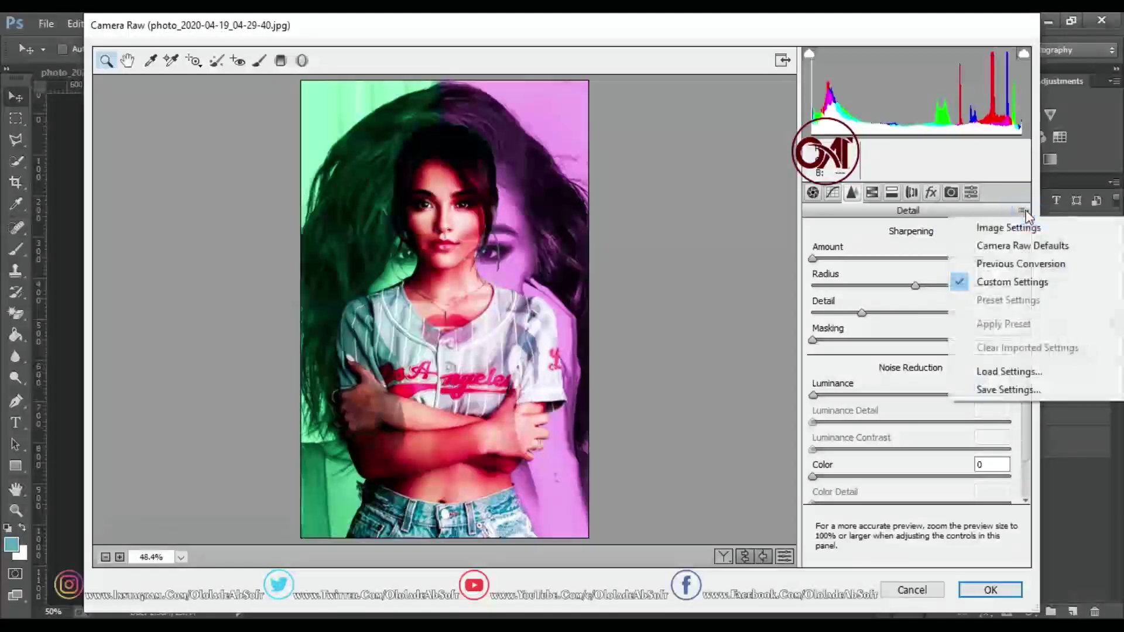
{"action": "left_click", "coordinate": [828, 286]}
{"action": "left_click", "coordinate": [822, 313]}
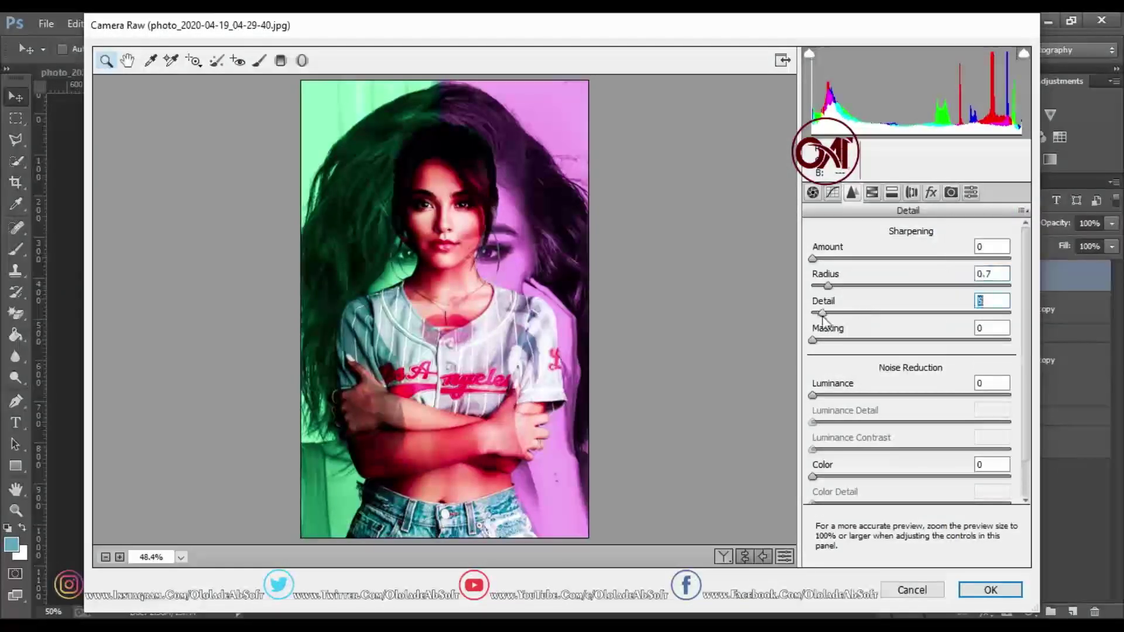
Lower the parametric tone curve Highlights to -75
{"action": "left_click", "coordinate": [833, 193]}
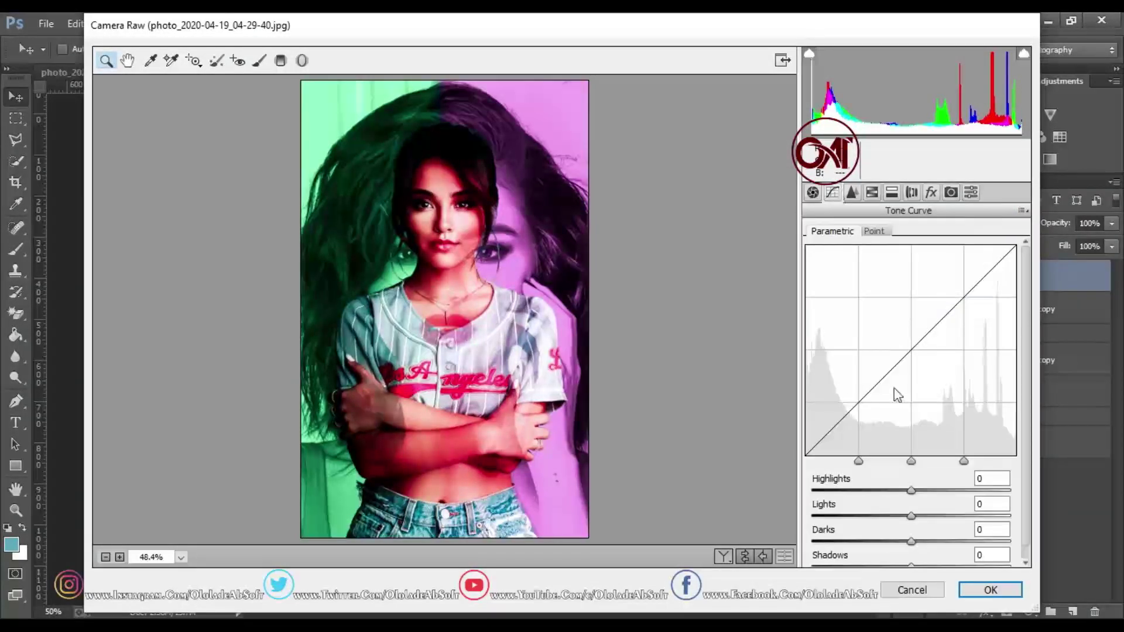
{"action": "left_click_drag", "start_coordinate": [911, 492], "coordinate": [839, 500]}
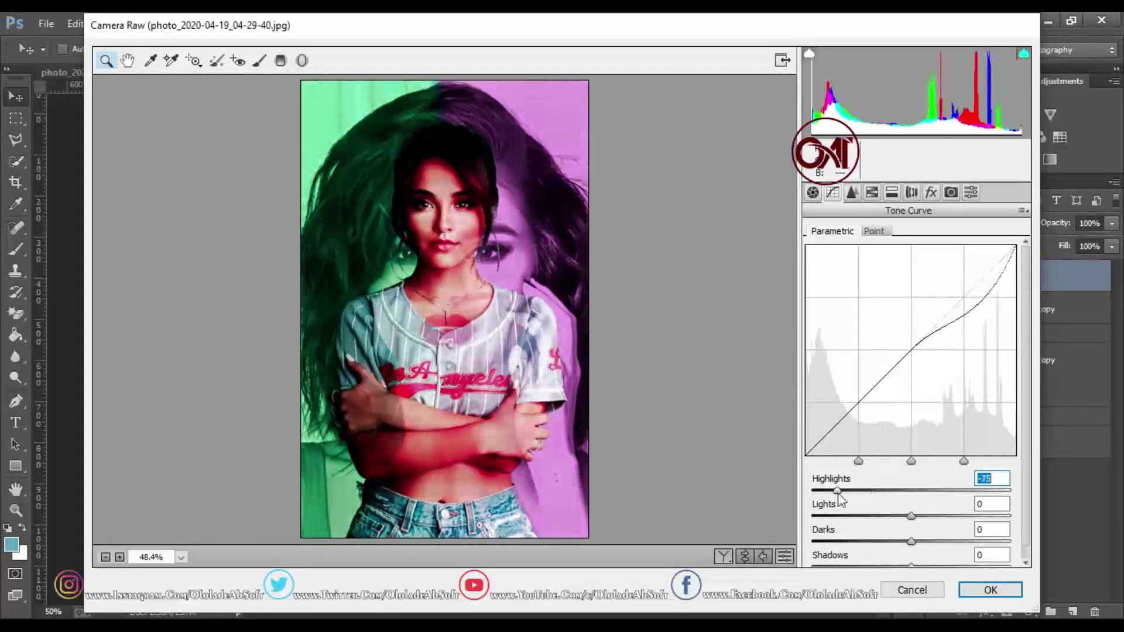
{"action": "left_click", "coordinate": [813, 193]}
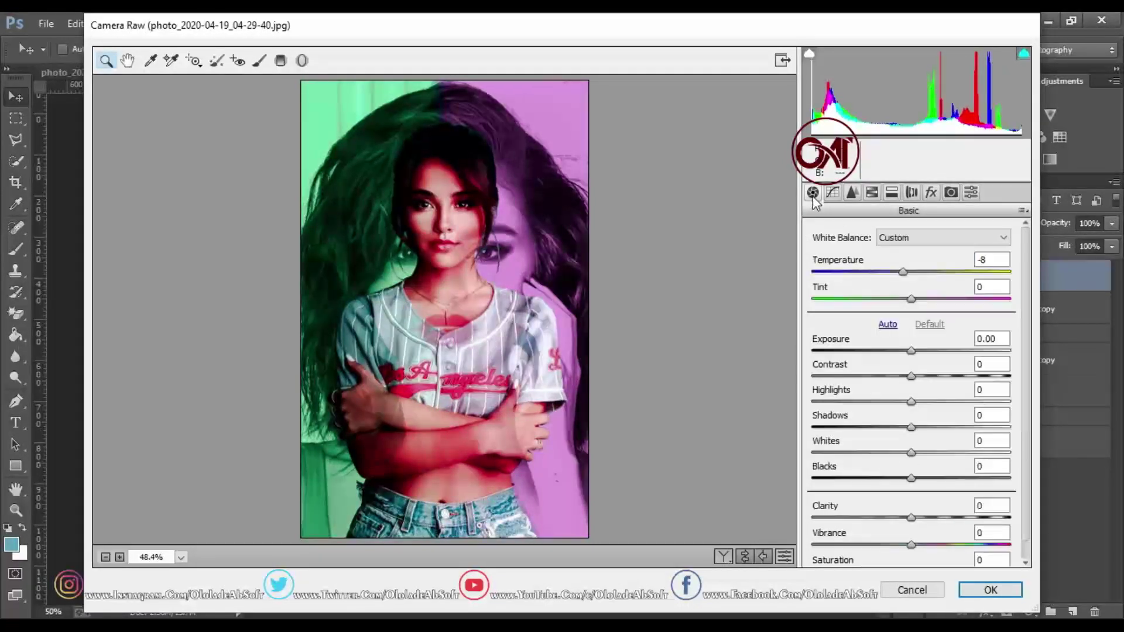
Boost the Greens saturation in the HSL panel
{"action": "left_click", "coordinate": [867, 195]}
{"action": "left_click", "coordinate": [850, 257]}
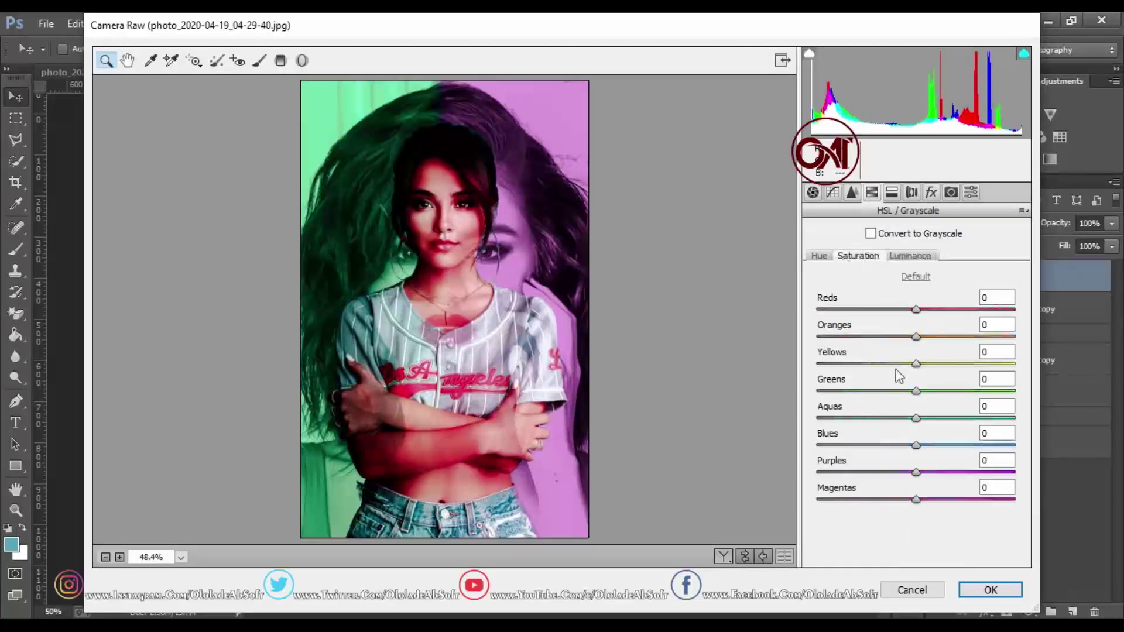
{"action": "mouse_move", "coordinate": [917, 393]}
{"action": "left_mouse_down"}
{"action": "mouse_move", "coordinate": [936, 392]}
{"action": "mouse_move", "coordinate": [884, 418]}
{"action": "mouse_move", "coordinate": [935, 445]}
{"action": "left_mouse_up"}
Shift the Reds hue to -8 and the Blues hue to -12
{"action": "left_click", "coordinate": [819, 256]}
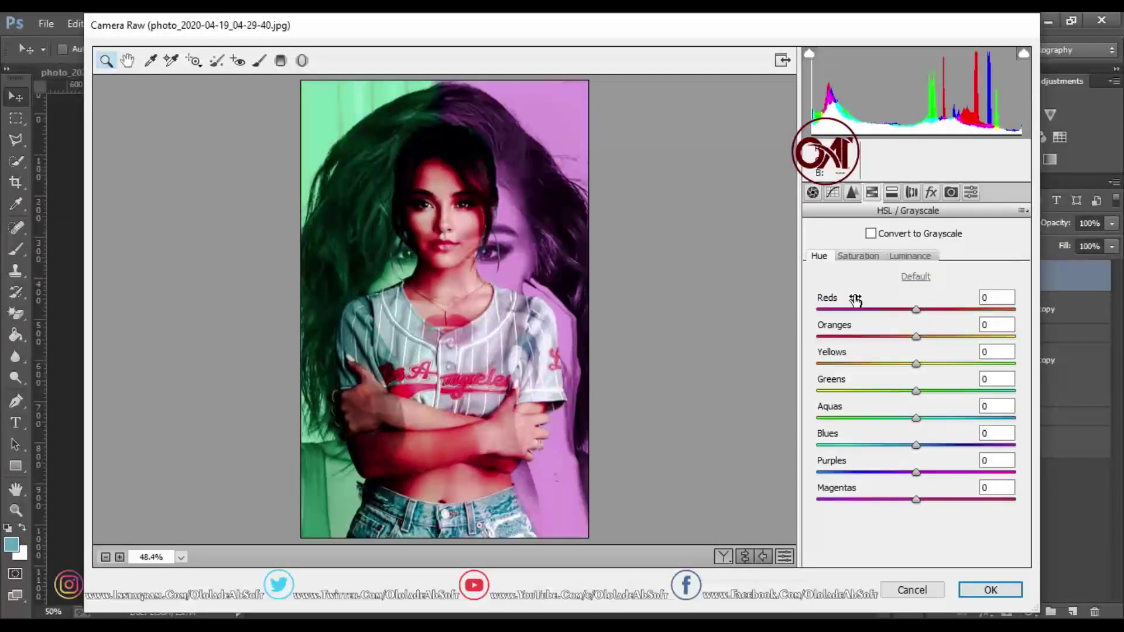
{"action": "left_click", "coordinate": [916, 309]}
{"action": "mouse_move", "coordinate": [894, 316]}
{"action": "left_mouse_down"}
{"action": "mouse_move", "coordinate": [930, 317]}
{"action": "mouse_move", "coordinate": [908, 319]}
{"action": "left_mouse_up"}
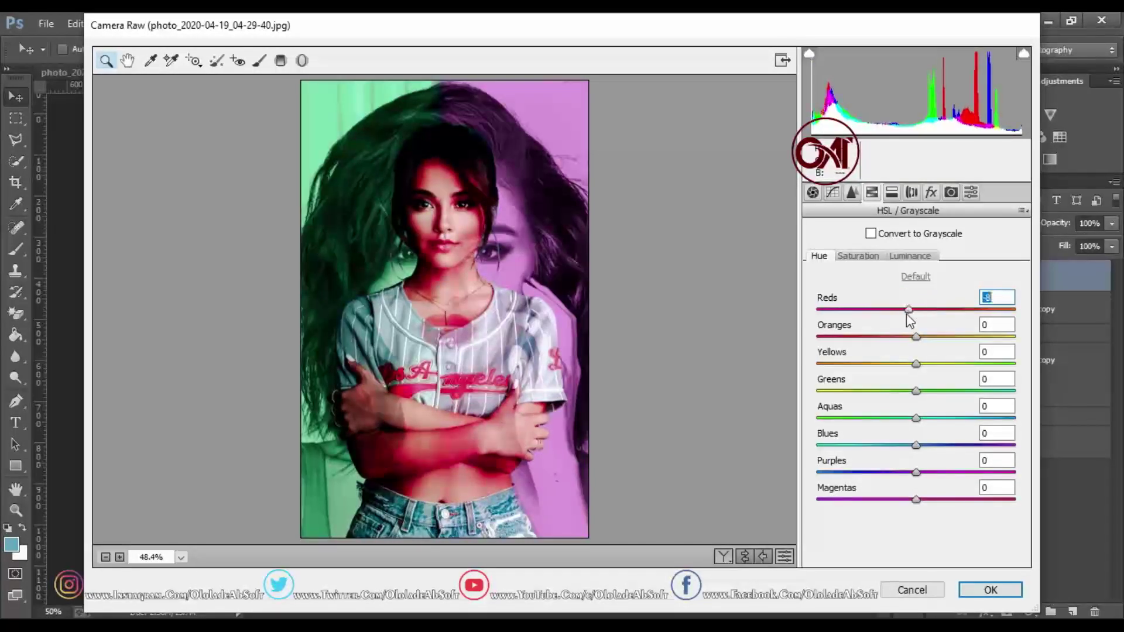
{"action": "left_click", "coordinate": [917, 445]}
{"action": "mouse_move", "coordinate": [927, 451]}
{"action": "left_mouse_down"}
{"action": "mouse_move", "coordinate": [962, 452]}
{"action": "mouse_move", "coordinate": [908, 460]}
{"action": "left_mouse_up"}
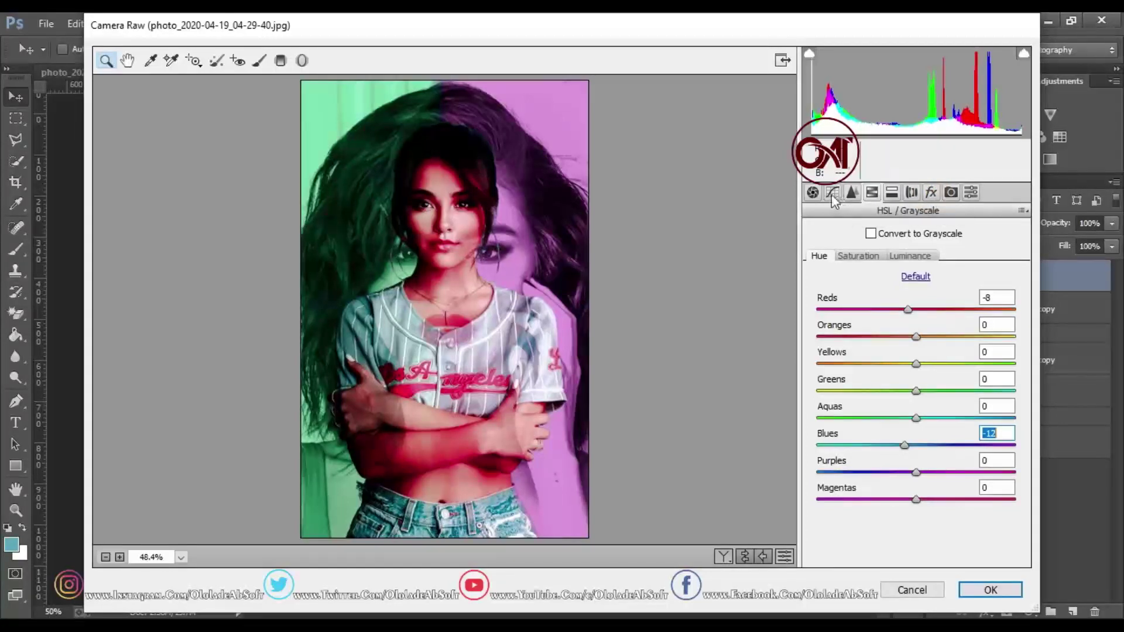
{"action": "left_click", "coordinate": [813, 193]}
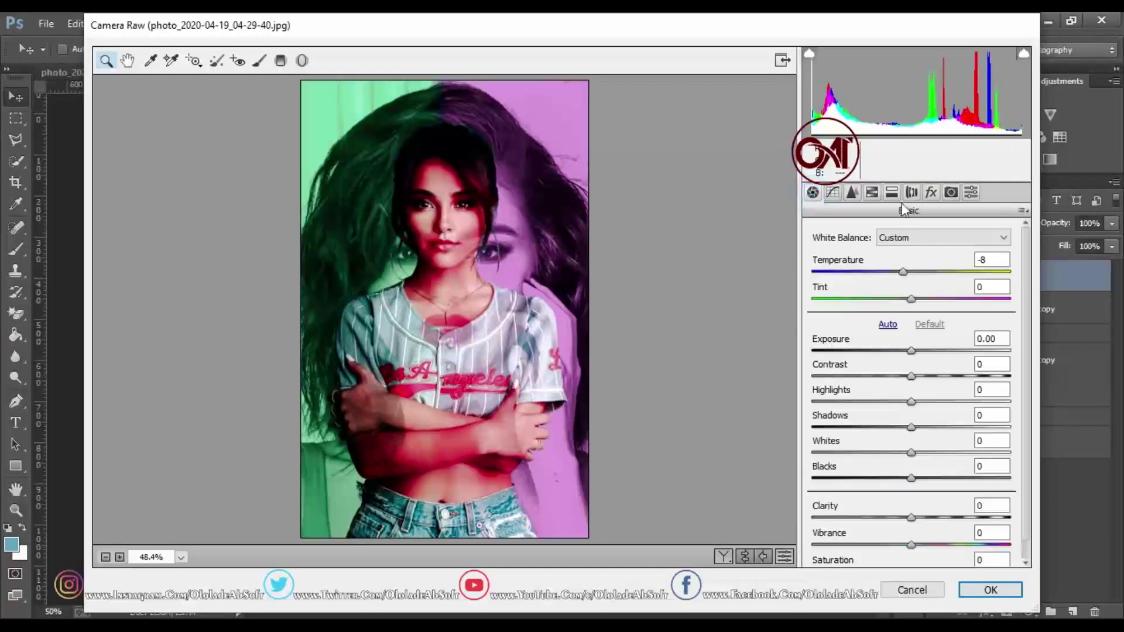
Add a post-crop vignette with feather 42, a lower midpoint and lifted highlights
{"action": "left_click", "coordinate": [932, 193]}
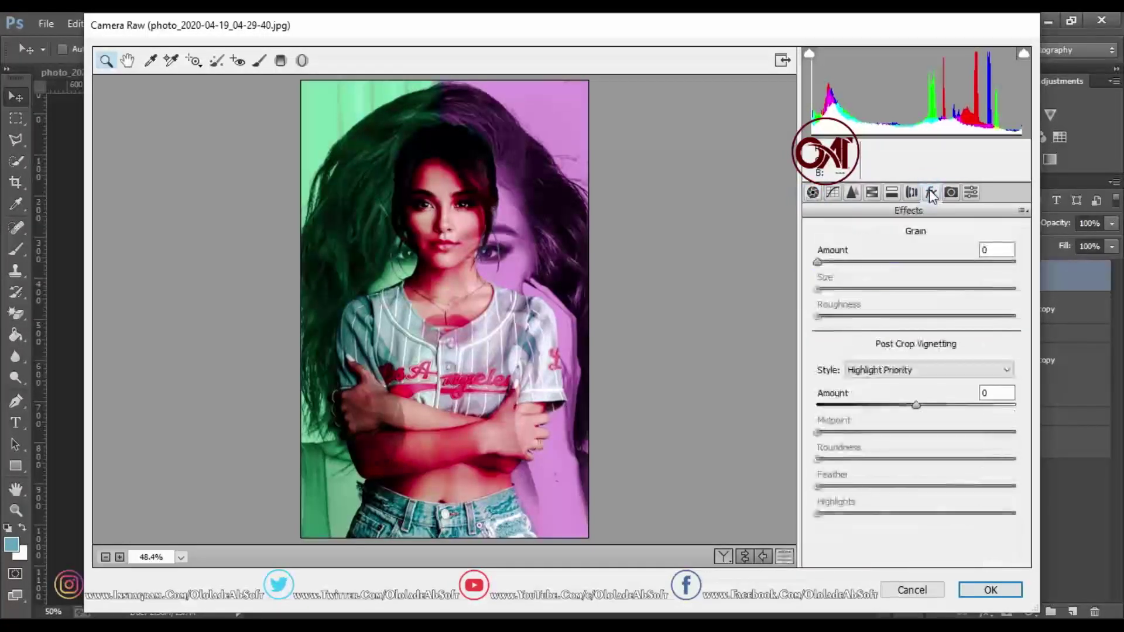
{"action": "left_click", "coordinate": [917, 404]}
{"action": "left_click_drag", "start_coordinate": [917, 405], "coordinate": [961, 406]}
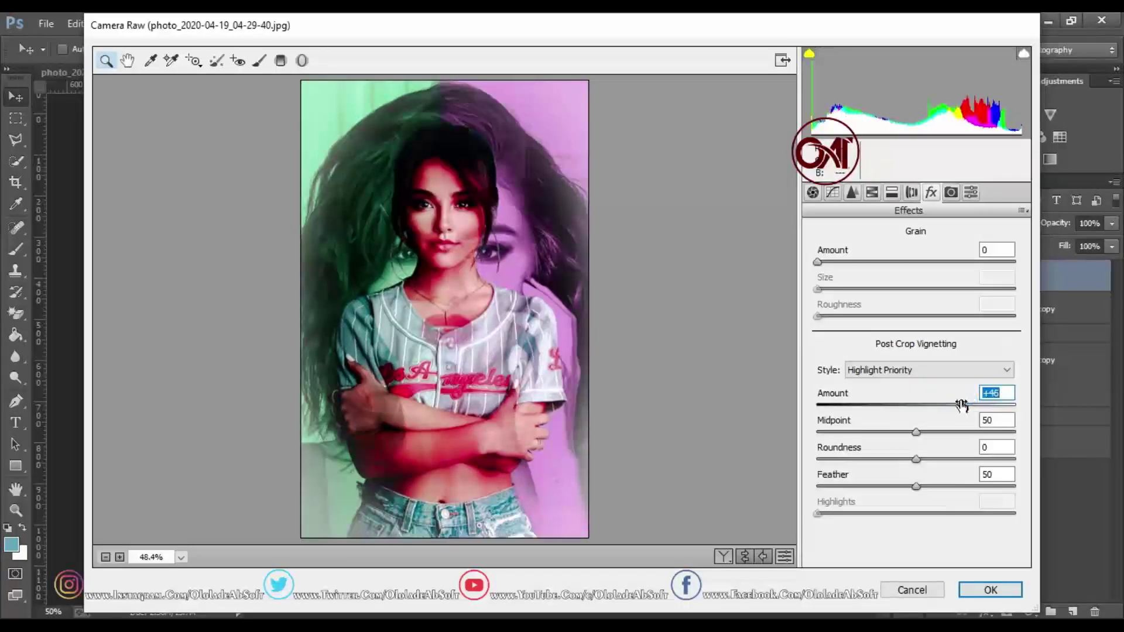
{"action": "left_click_drag", "start_coordinate": [916, 485], "coordinate": [845, 459]}
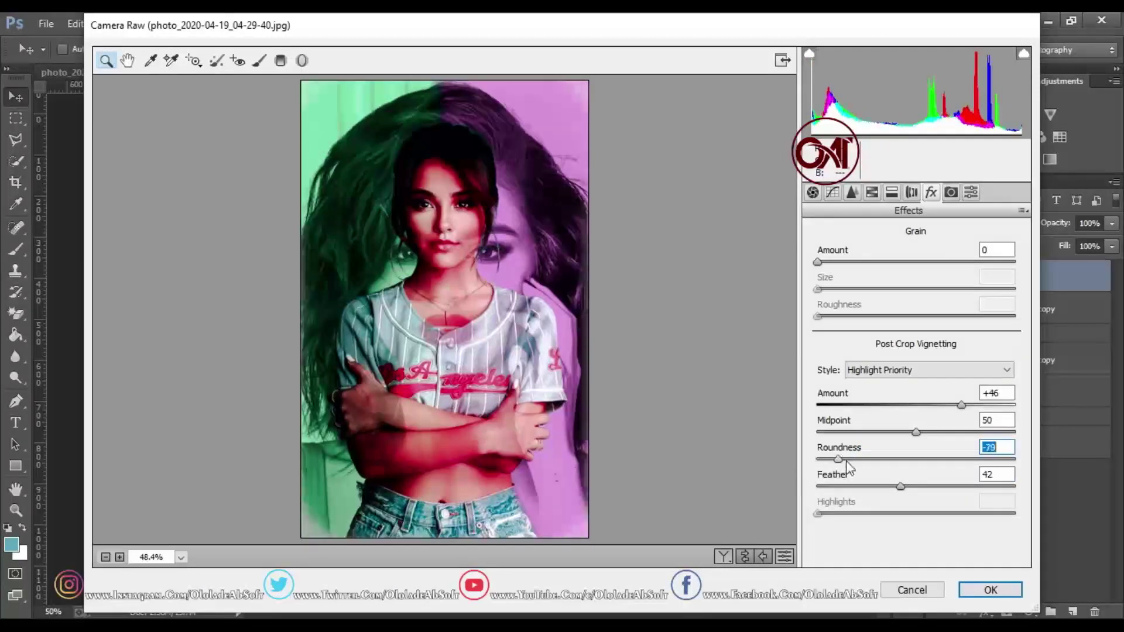
{"action": "mouse_move", "coordinate": [916, 432]}
{"action": "left_mouse_down"}
{"action": "mouse_move", "coordinate": [823, 432]}
{"action": "mouse_move", "coordinate": [874, 432]}
{"action": "mouse_move", "coordinate": [793, 403]}
{"action": "mouse_move", "coordinate": [837, 404]}
{"action": "mouse_move", "coordinate": [895, 432]}
{"action": "left_mouse_up"}
{"action": "left_click", "coordinate": [960, 405]}
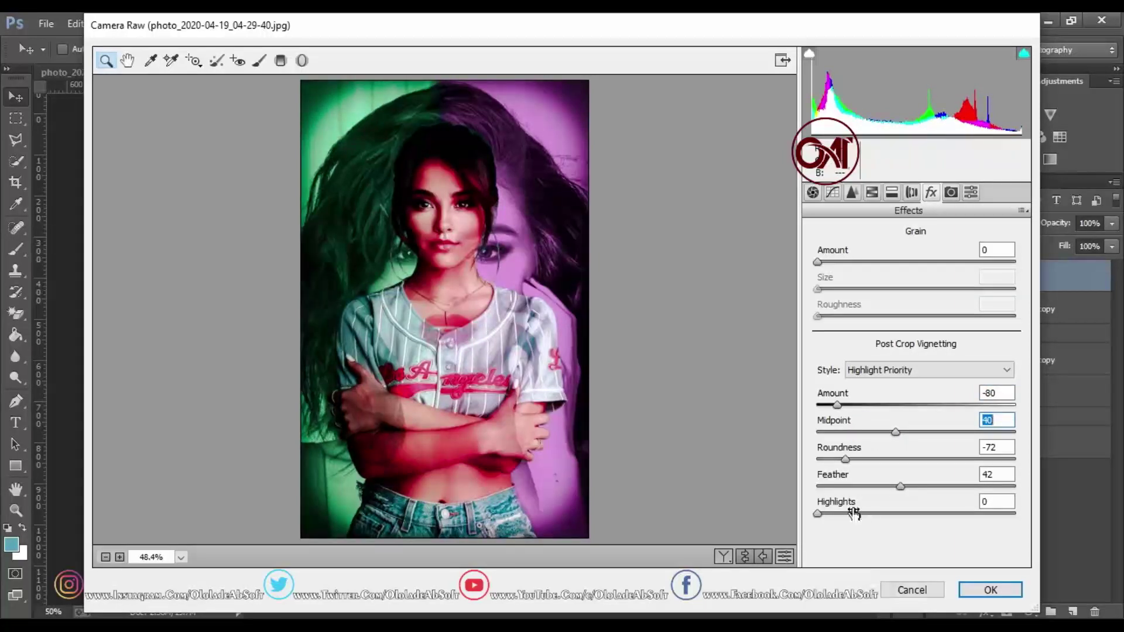
{"action": "left_click_drag", "start_coordinate": [817, 514], "coordinate": [864, 514]}
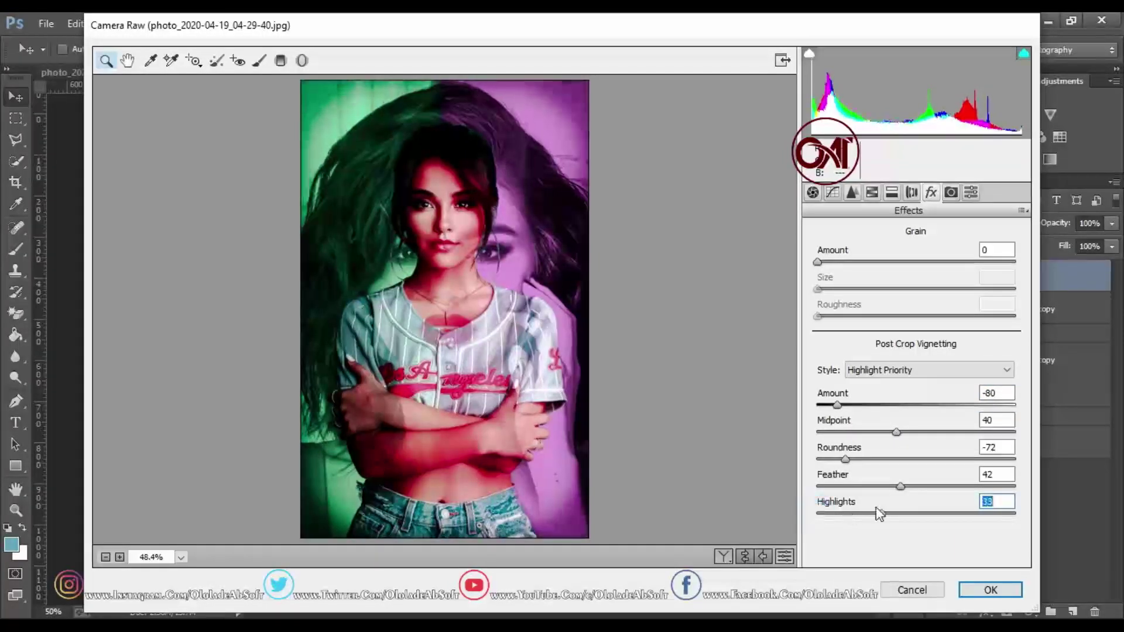
Add grain (amount 21, size 6, roughness 0) and deepen the vignette to -100, midpoint 20
{"action": "mouse_move", "coordinate": [817, 261]}
{"action": "left_mouse_down"}
{"action": "mouse_move", "coordinate": [858, 262]}
{"action": "mouse_move", "coordinate": [844, 289]}
{"action": "left_mouse_up"}
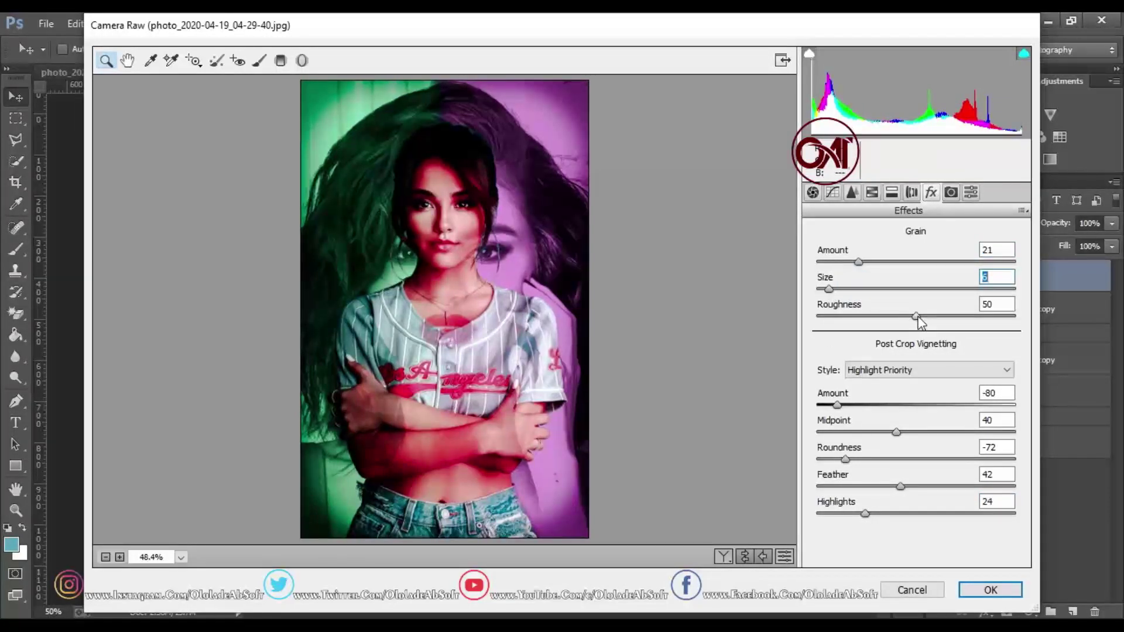
{"action": "left_click_drag", "start_coordinate": [917, 316], "coordinate": [818, 317]}
{"action": "left_click_drag", "start_coordinate": [837, 405], "coordinate": [817, 410]}
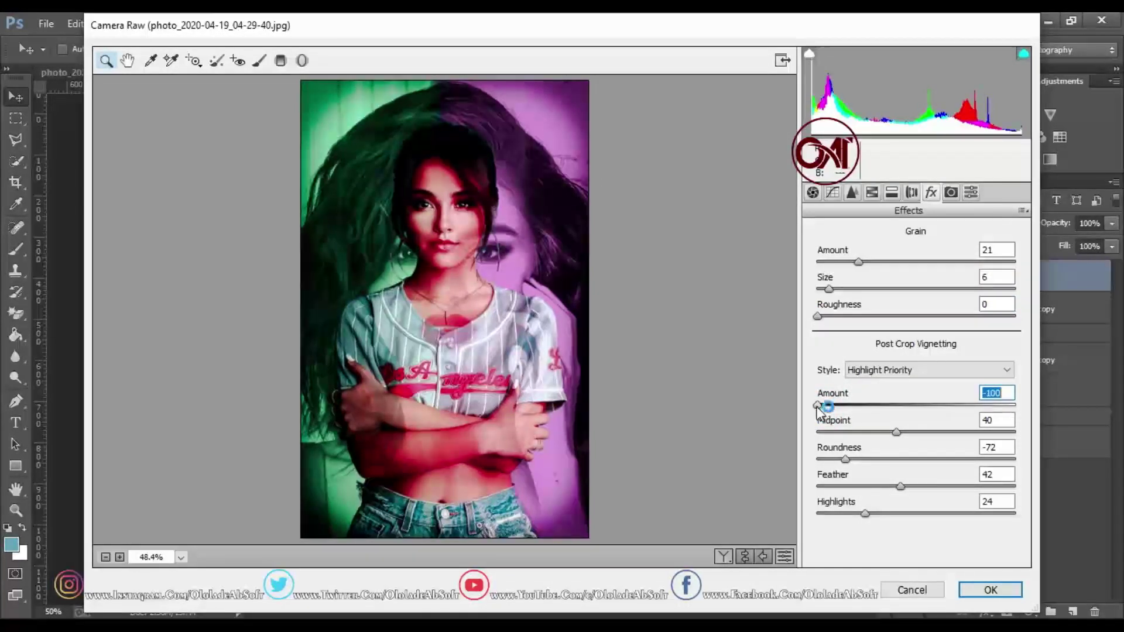
{"action": "left_click", "coordinate": [894, 432]}
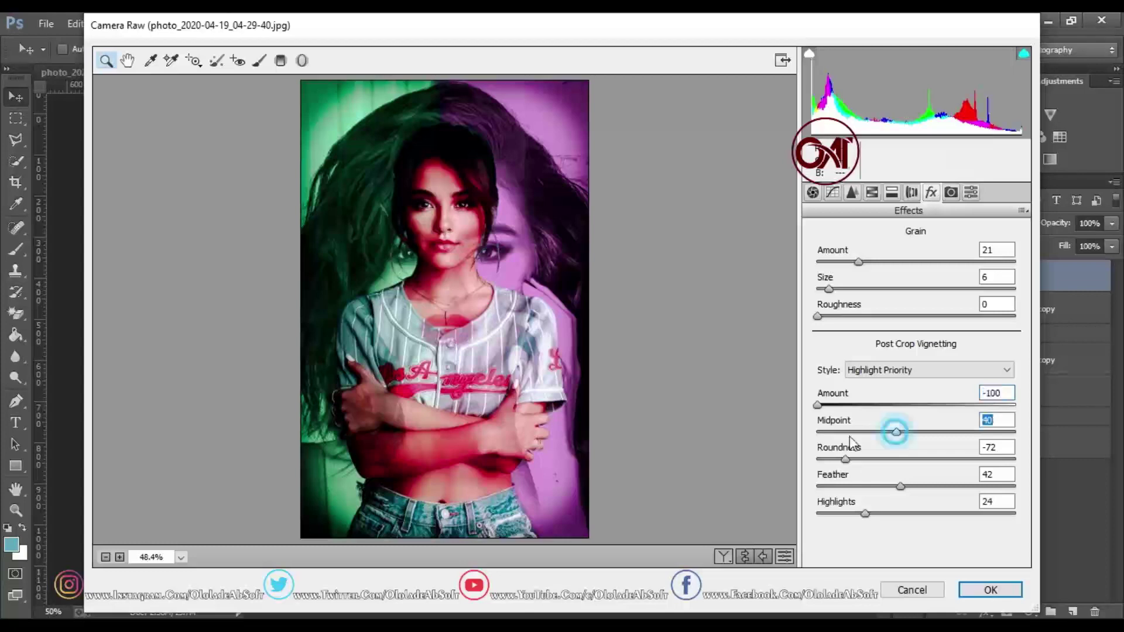
{"action": "mouse_move", "coordinate": [851, 443]}
{"action": "left_mouse_down"}
{"action": "mouse_move", "coordinate": [829, 445]}
{"action": "mouse_move", "coordinate": [856, 445]}
{"action": "mouse_move", "coordinate": [806, 470]}
{"action": "mouse_move", "coordinate": [850, 461]}
{"action": "left_mouse_up"}
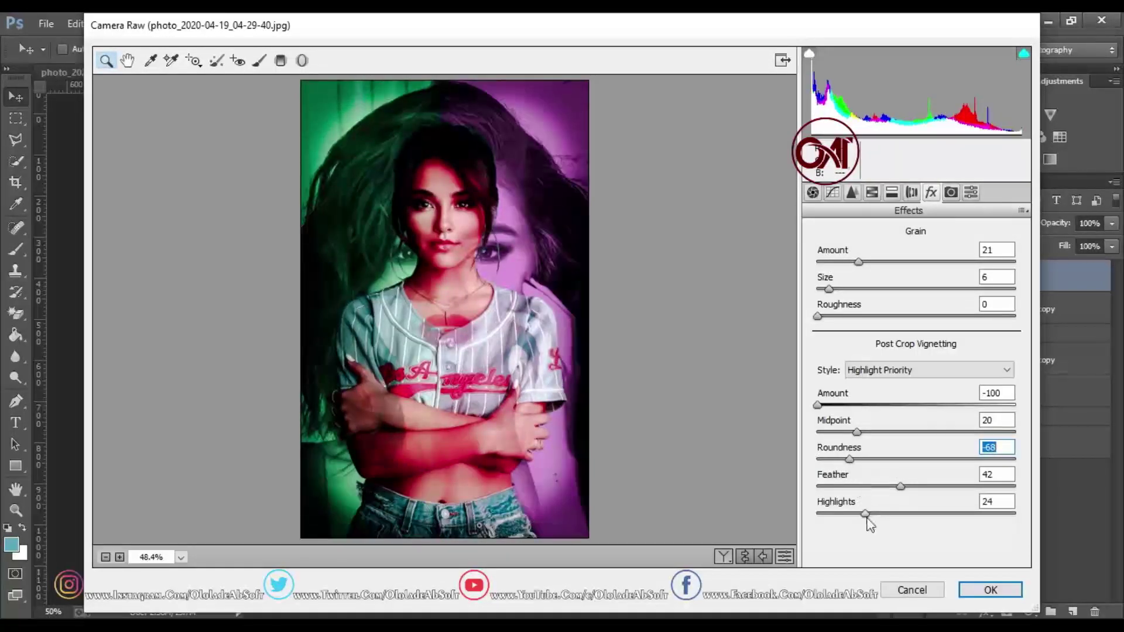
{"action": "mouse_move", "coordinate": [865, 514]}
{"action": "left_mouse_down"}
{"action": "mouse_move", "coordinate": [813, 513]}
{"action": "mouse_move", "coordinate": [967, 514]}
{"action": "mouse_move", "coordinate": [956, 515]}
{"action": "left_mouse_up"}
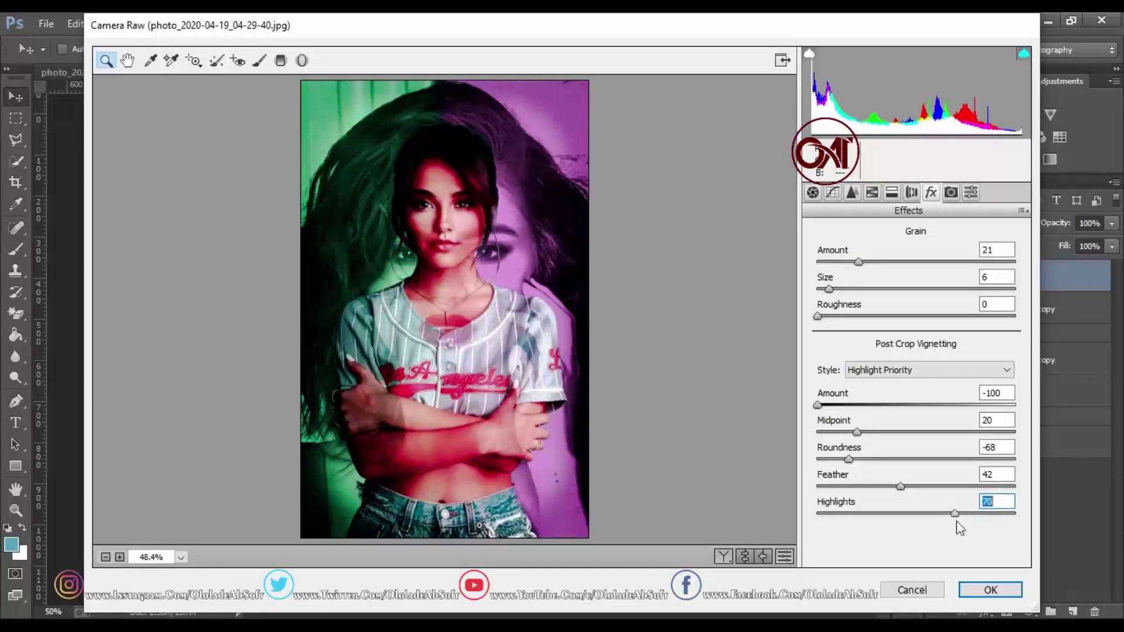
{"action": "left_click", "coordinate": [812, 192]}
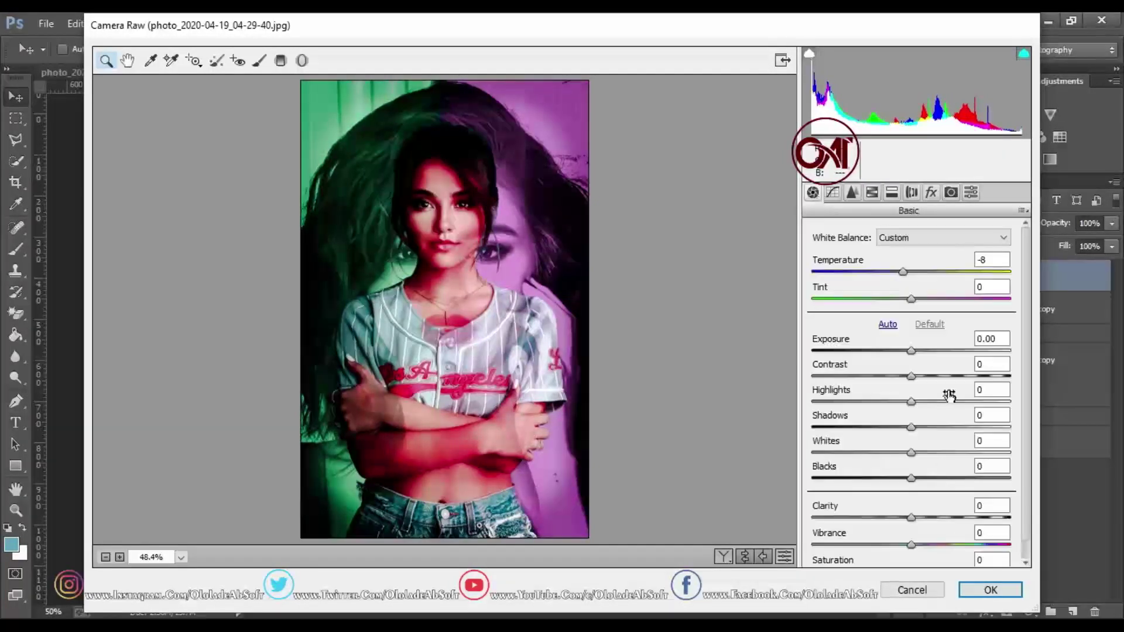
Set Clarity +23, Blacks +4, Shadows +8 and Highlights -21 in the Basic panel
{"action": "left_click_drag", "start_coordinate": [913, 517], "coordinate": [941, 523]}
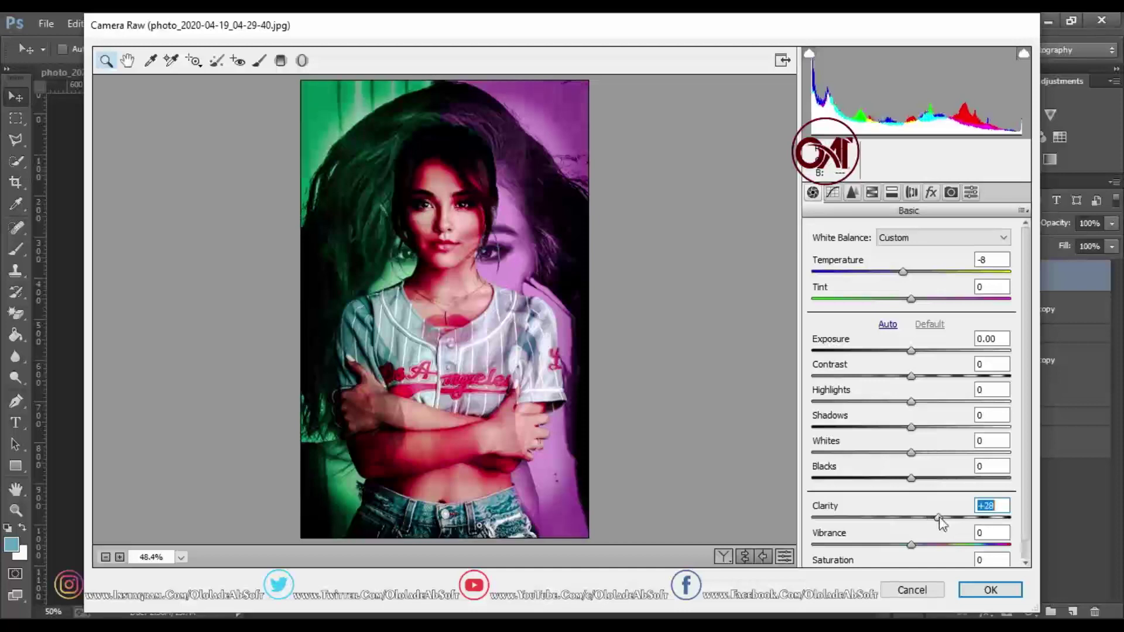
{"action": "left_click", "coordinate": [928, 478]}
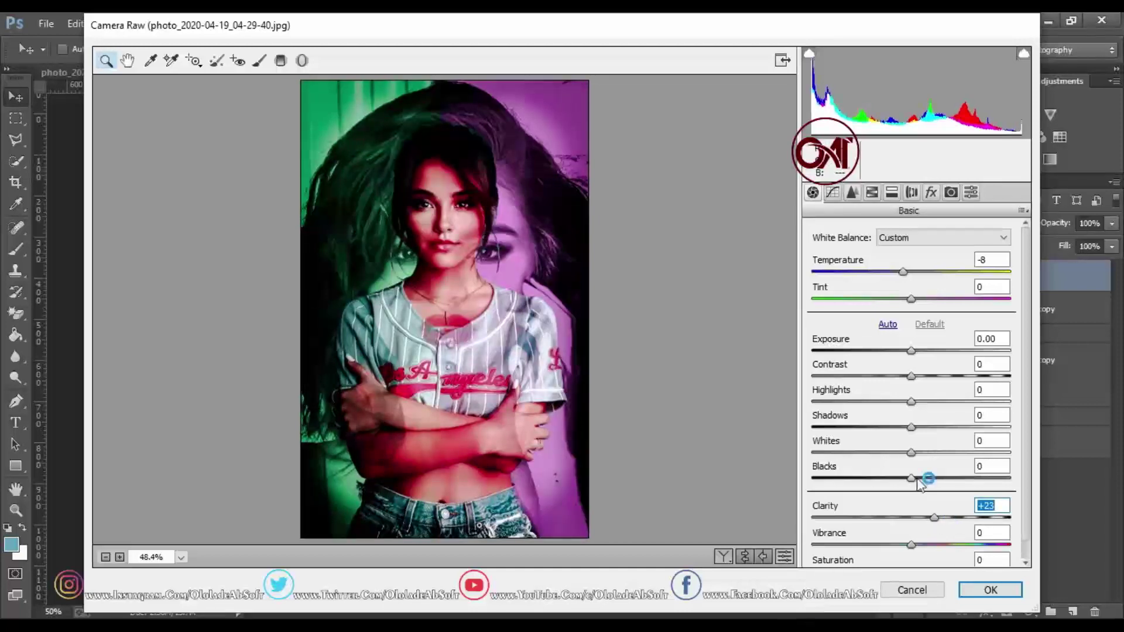
{"action": "mouse_move", "coordinate": [911, 478]}
{"action": "left_mouse_down"}
{"action": "mouse_move", "coordinate": [893, 478]}
{"action": "mouse_move", "coordinate": [915, 477]}
{"action": "left_mouse_up"}
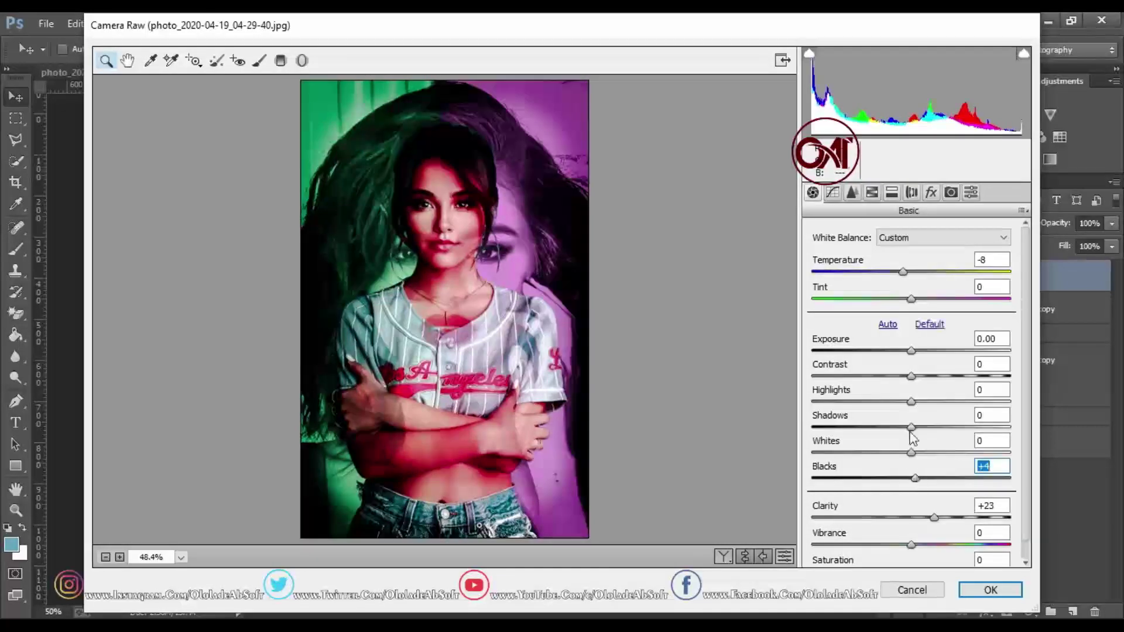
{"action": "left_click_drag", "start_coordinate": [936, 427], "coordinate": [919, 427]}
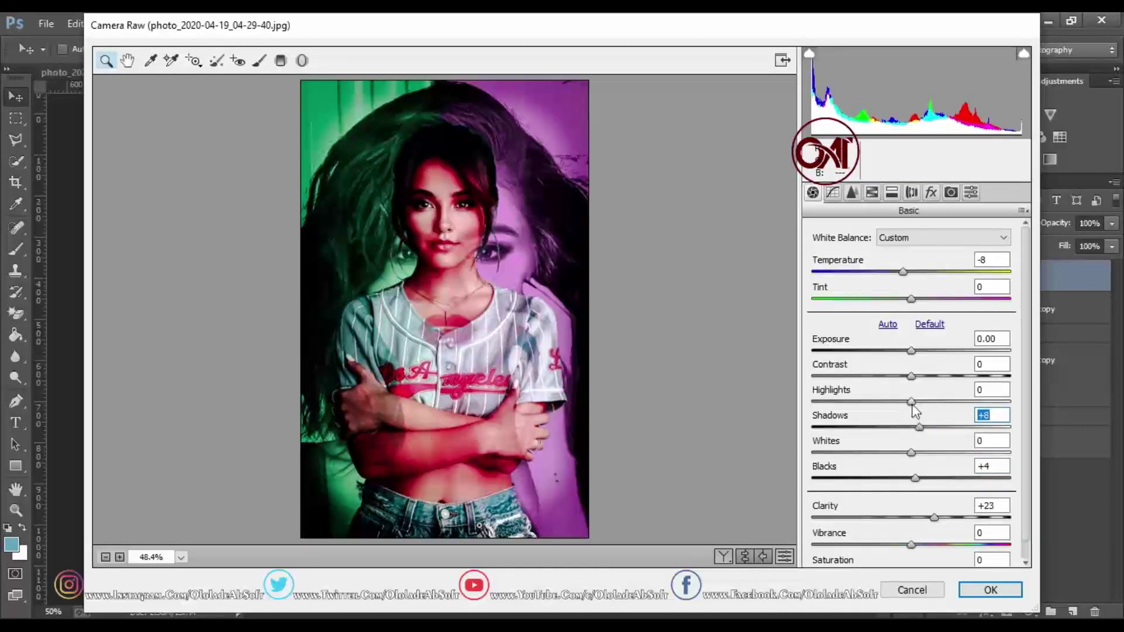
{"action": "left_click_drag", "start_coordinate": [911, 403], "coordinate": [890, 402]}
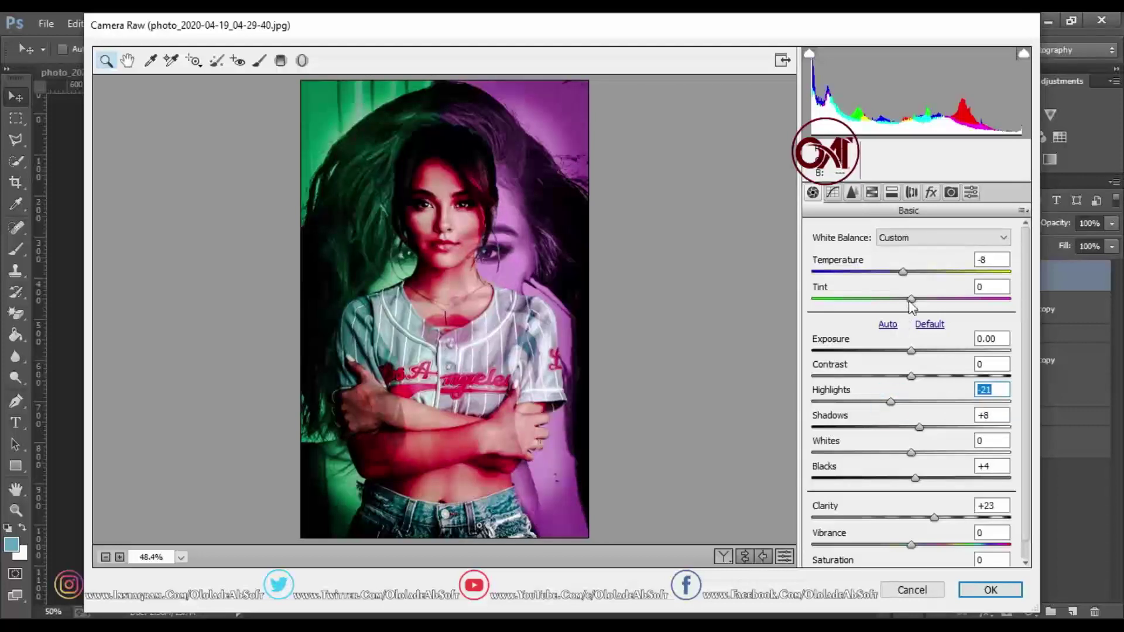
Set Tint -8, Temperature -15, Vibrance +4 and Saturation -19
{"action": "left_click_drag", "start_coordinate": [912, 299], "coordinate": [924, 299]}
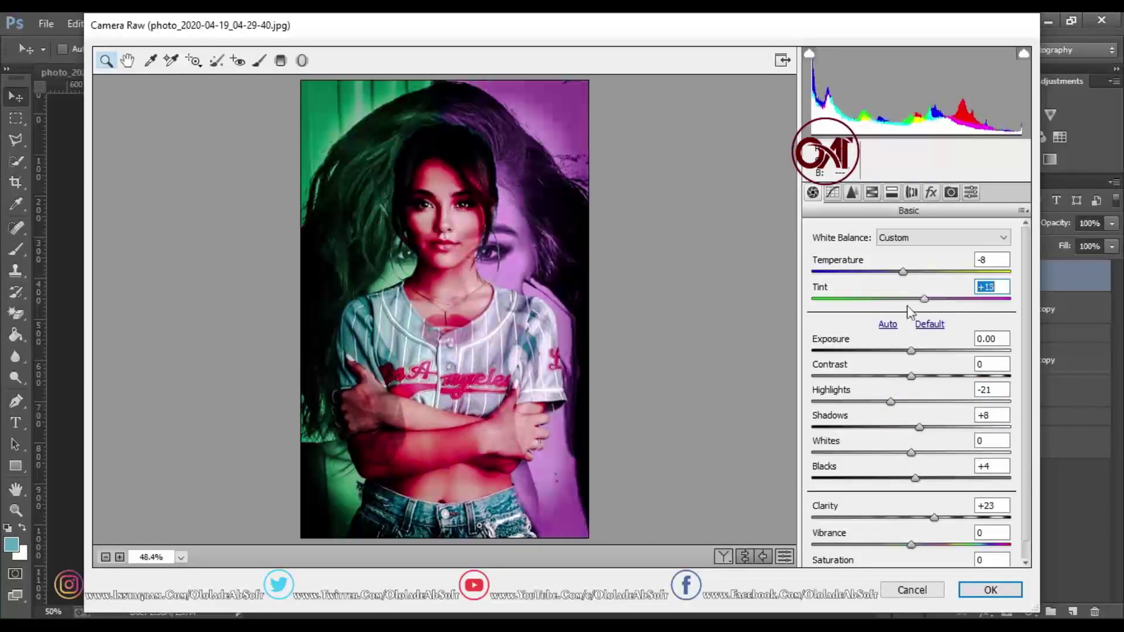
{"action": "left_click", "coordinate": [904, 299]}
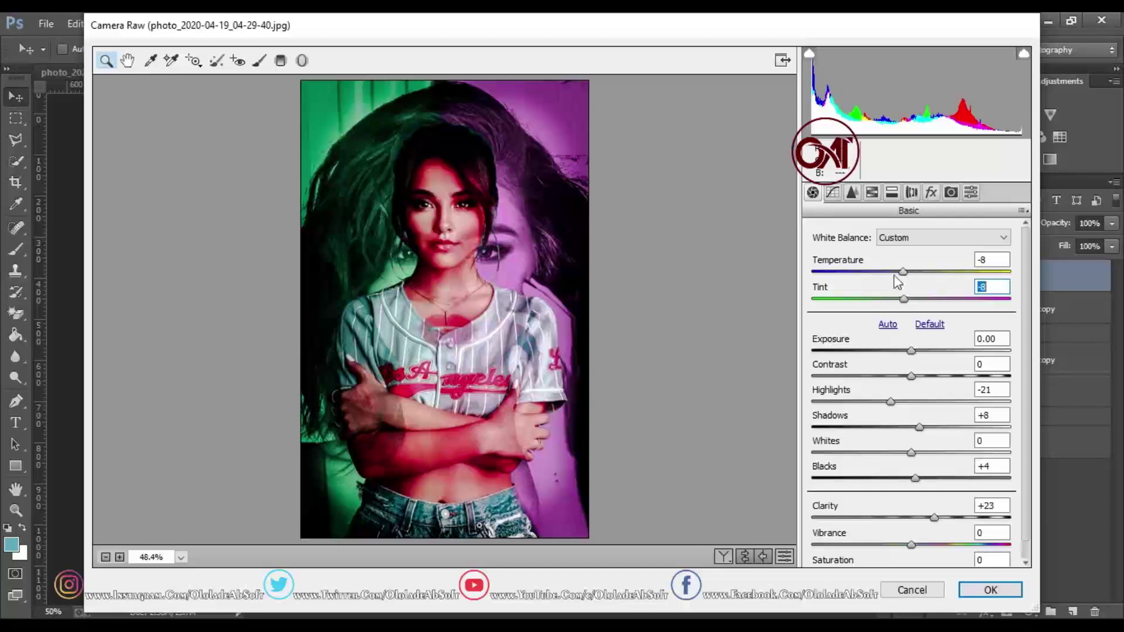
{"action": "mouse_move", "coordinate": [903, 273]}
{"action": "left_mouse_down"}
{"action": "mouse_move", "coordinate": [866, 273]}
{"action": "mouse_move", "coordinate": [897, 274]}
{"action": "left_mouse_up"}
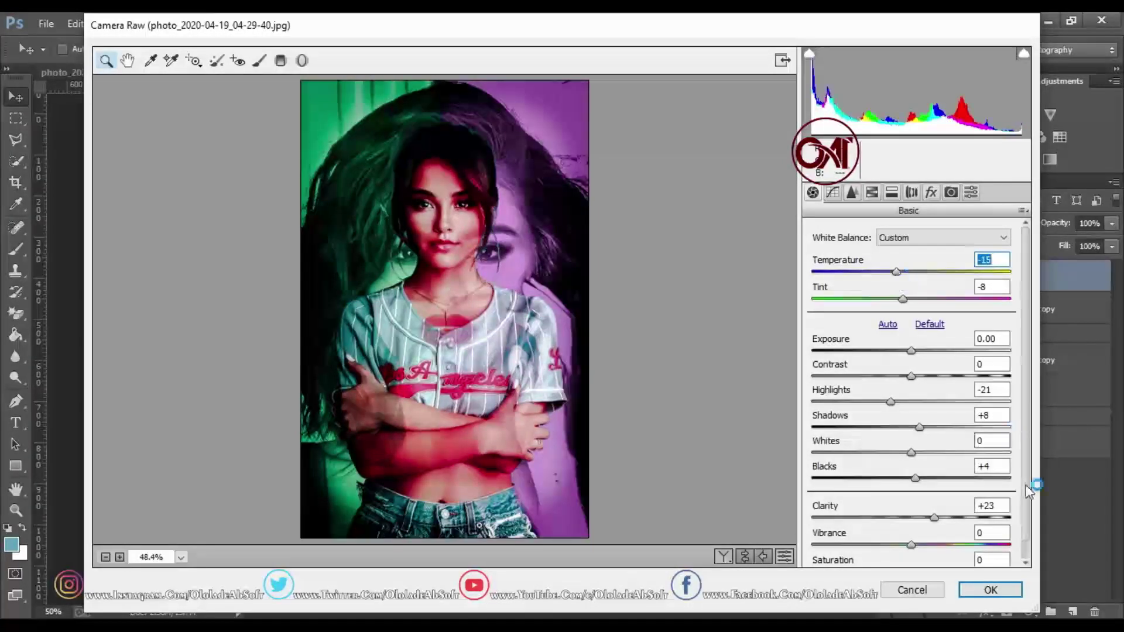
{"action": "left_click", "coordinate": [1025, 561]}
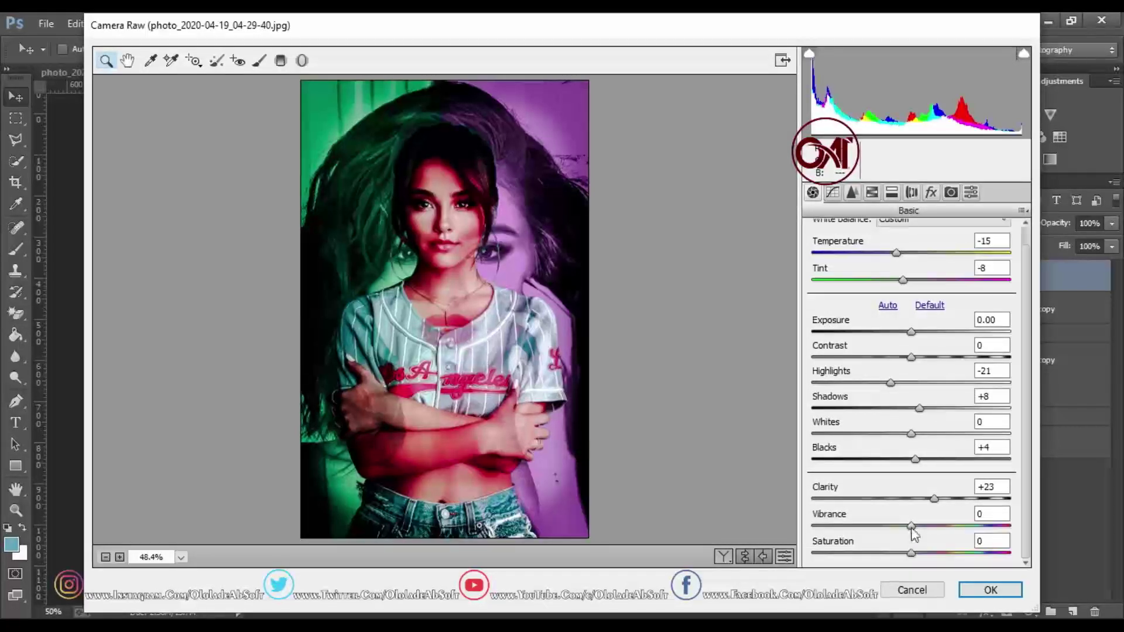
{"action": "mouse_move", "coordinate": [911, 526]}
{"action": "left_mouse_down"}
{"action": "mouse_move", "coordinate": [950, 527]}
{"action": "mouse_move", "coordinate": [903, 527]}
{"action": "left_mouse_up"}
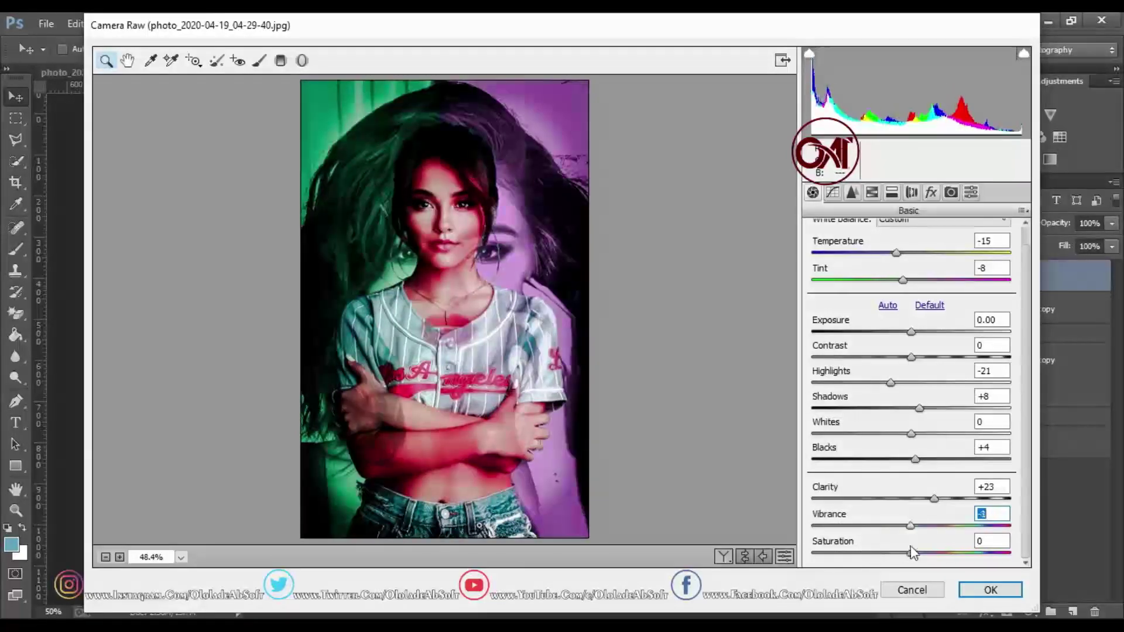
{"action": "mouse_move", "coordinate": [908, 553]}
{"action": "left_mouse_down"}
{"action": "mouse_move", "coordinate": [915, 526]}
{"action": "mouse_move", "coordinate": [895, 556]}
{"action": "left_mouse_up"}
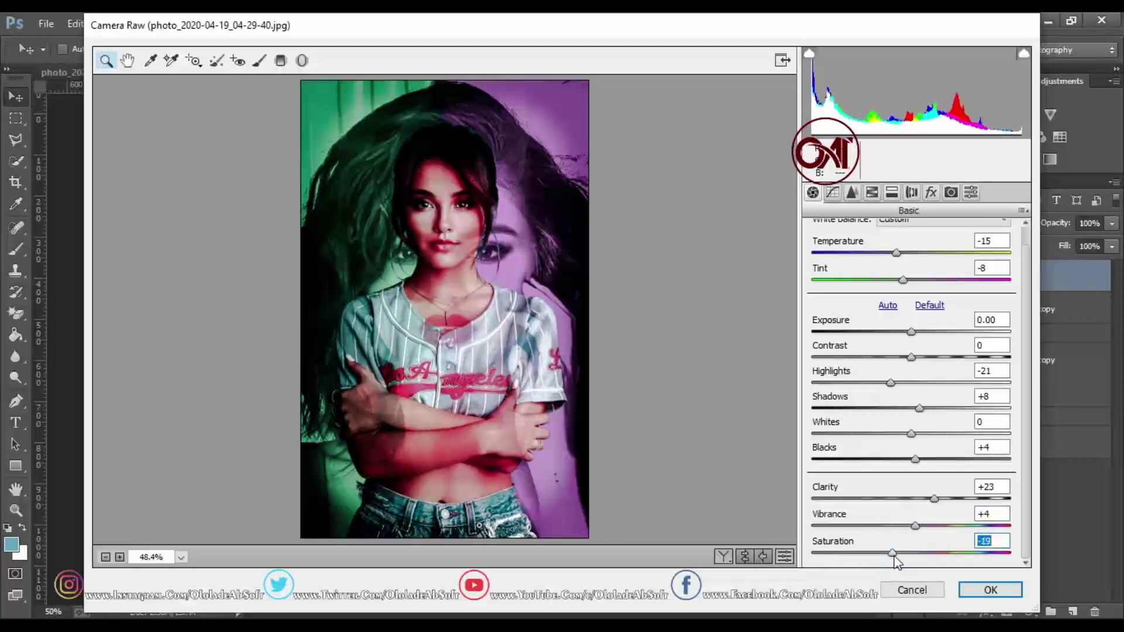
Apply the Camera Raw grade to merged Layer 2 and close the filter
{"action": "left_click", "coordinate": [978, 586]}
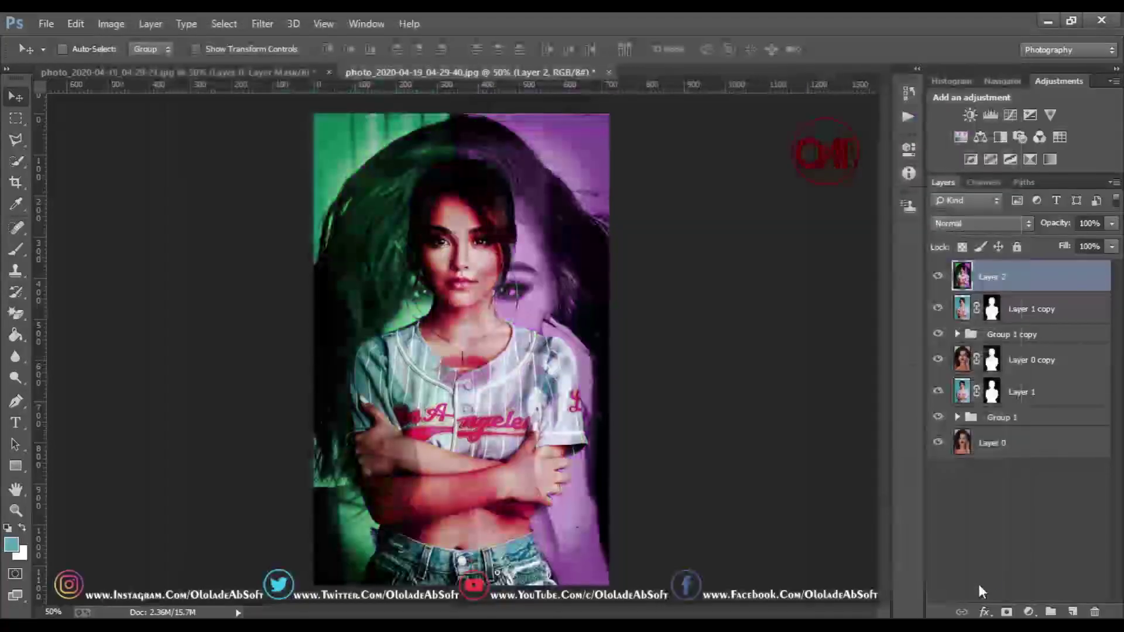